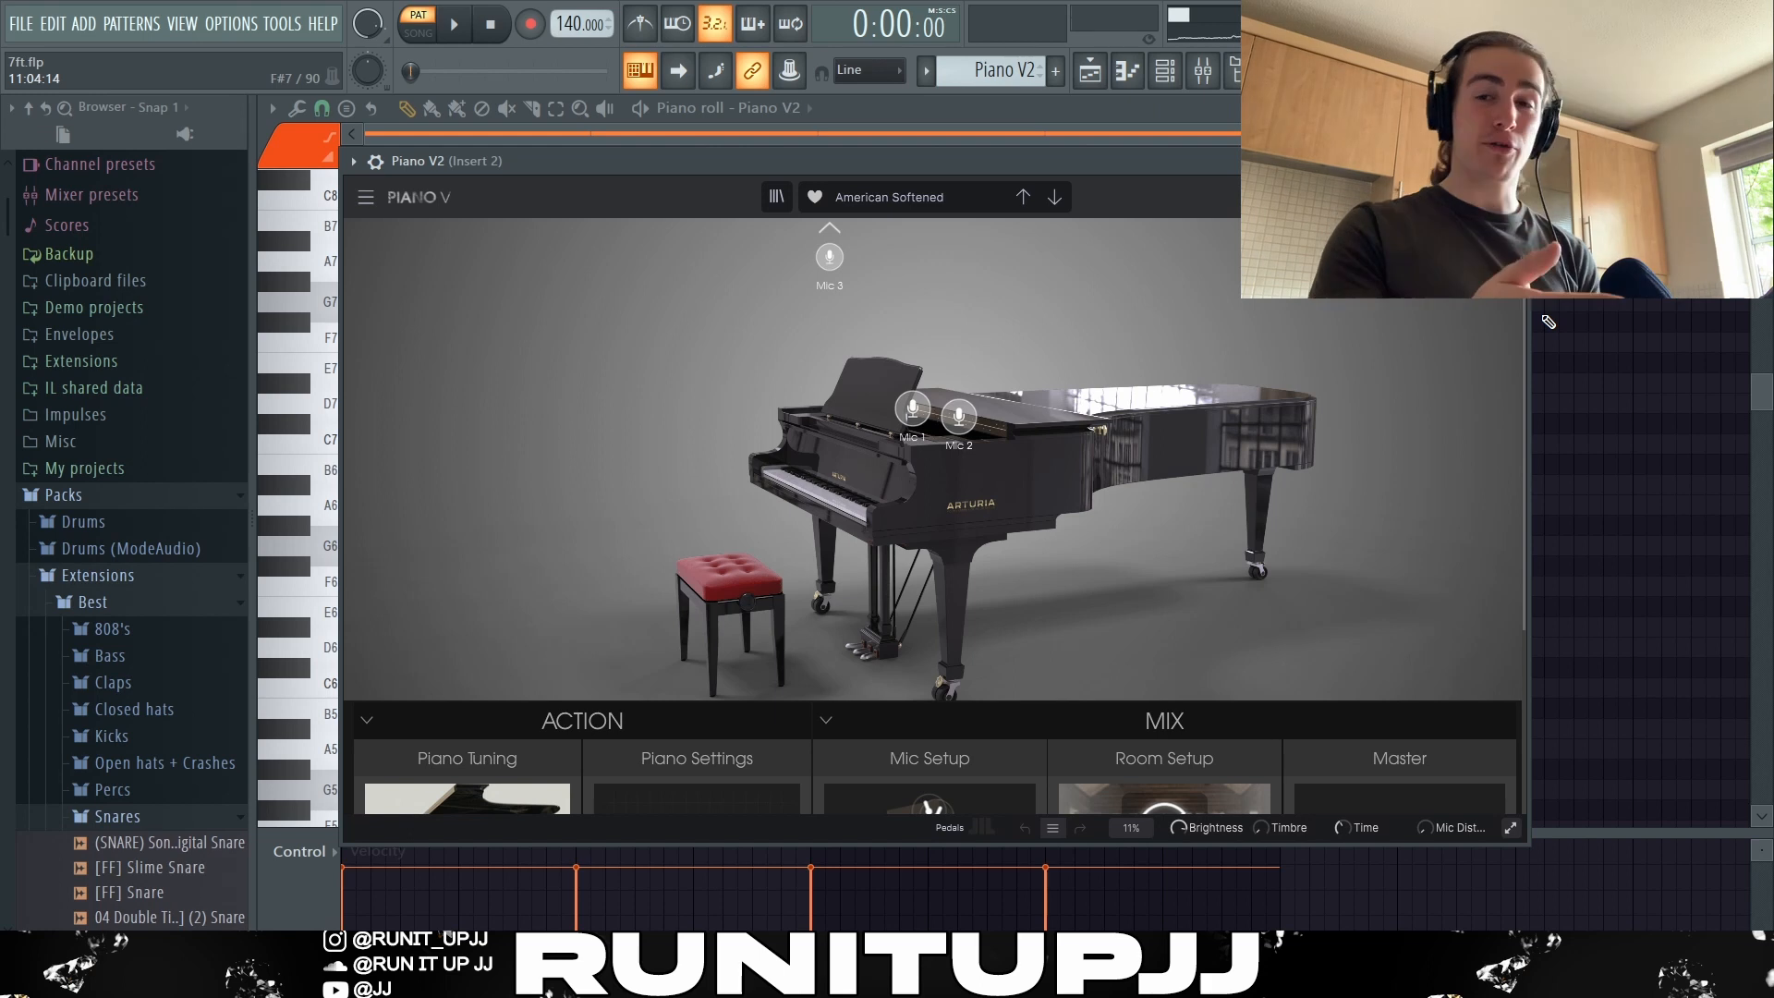
- Close the Piano V2 plugin window and examine the repeated G6 notes in its piano roll
left_click(1515, 160)
left_click_drag(540, 495, 659, 591)
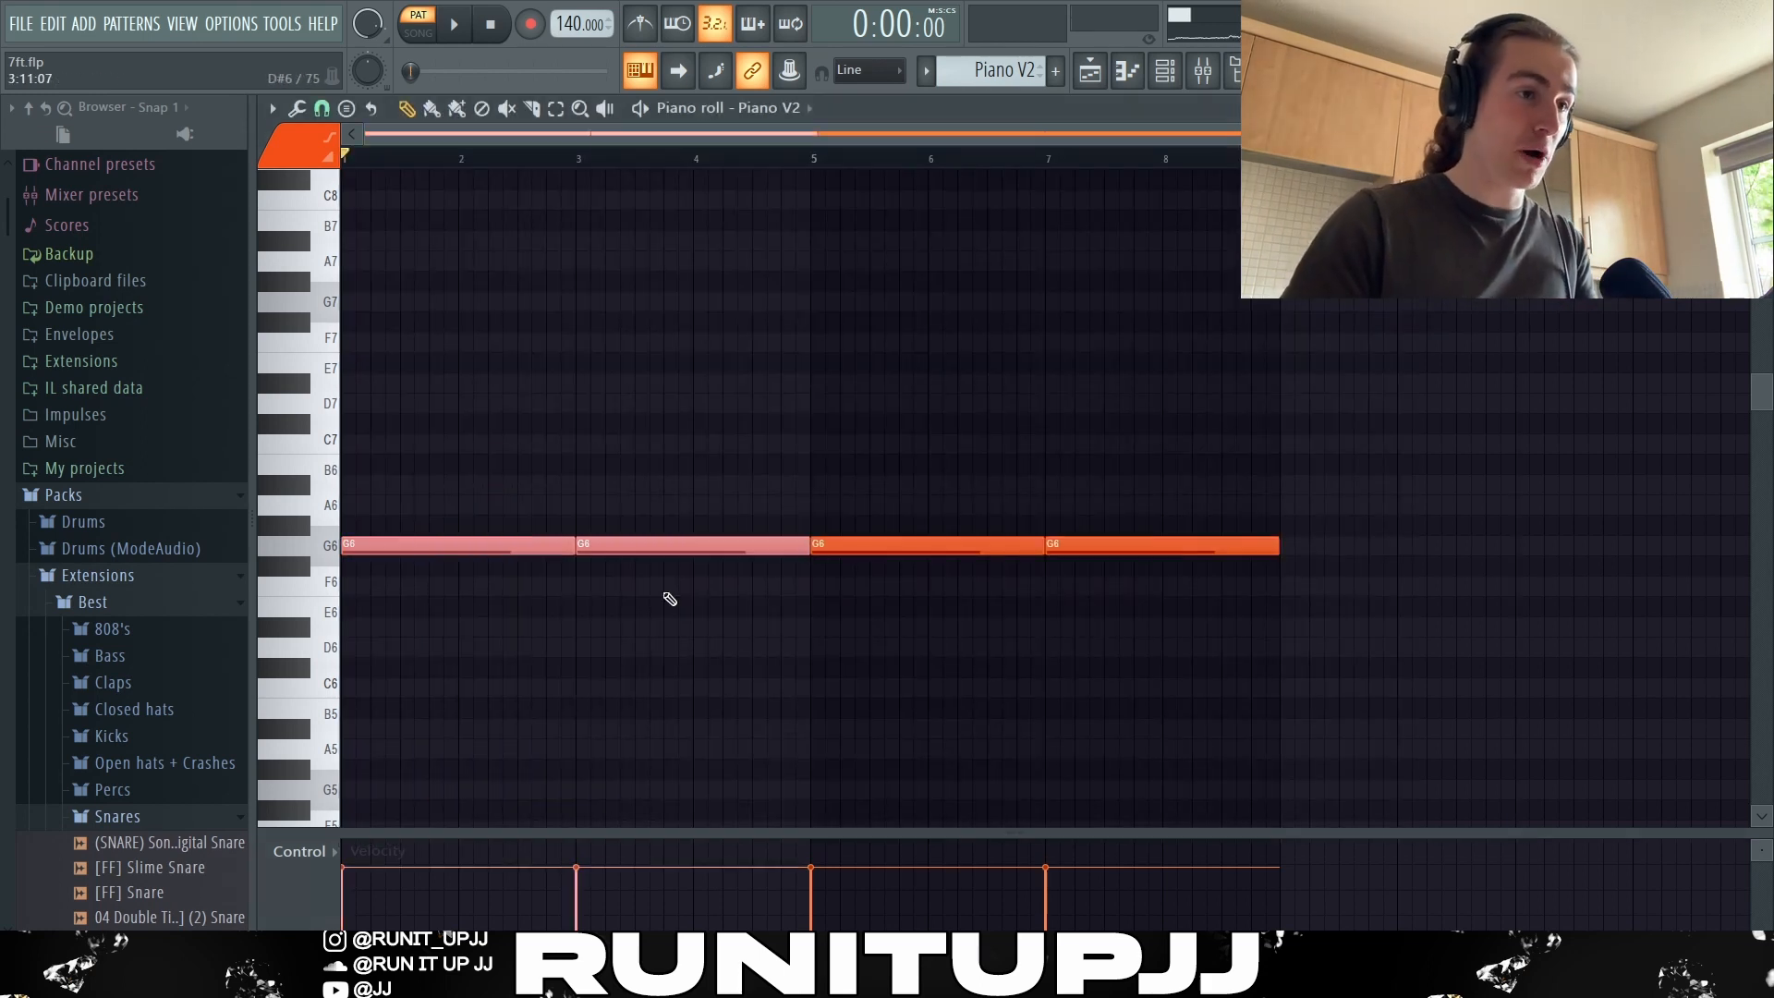
left_click_drag(693, 462, 760, 714)
left_click_drag(888, 494, 965, 638)
left_click_drag(1085, 503, 1253, 529)
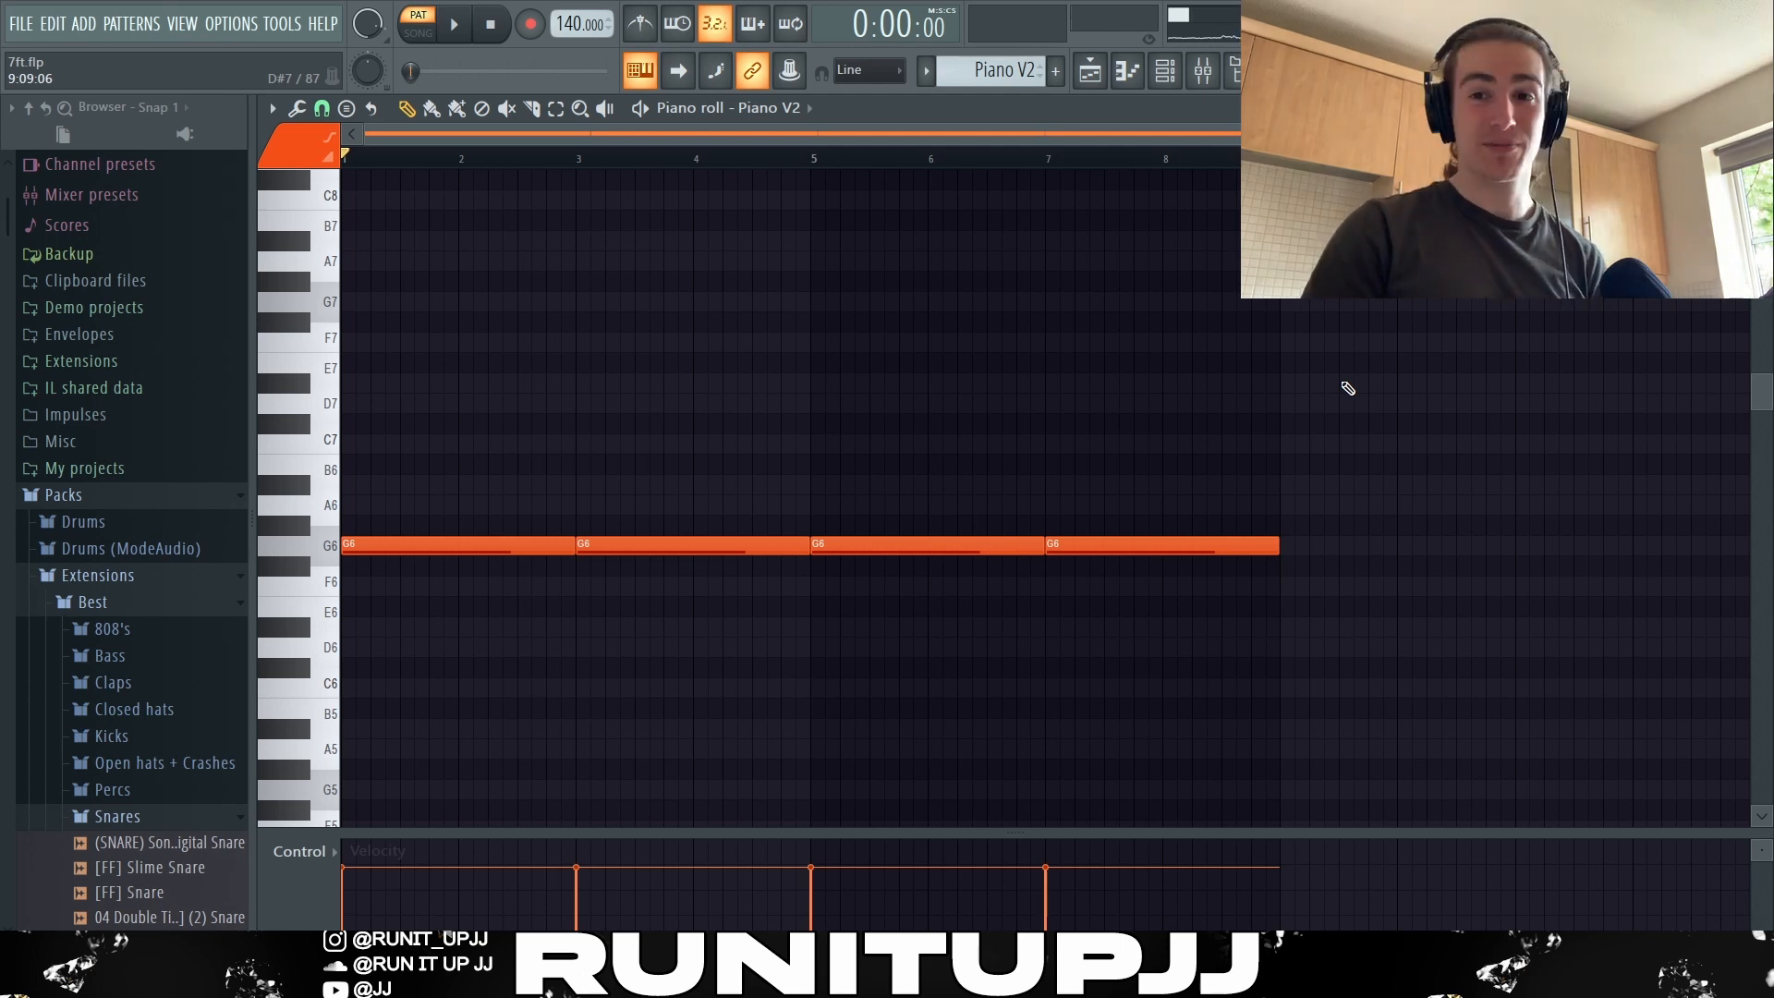
- Play back the Piano V2 pattern and review the Fruity Delay 3 settings on its mixer insert
key("space")
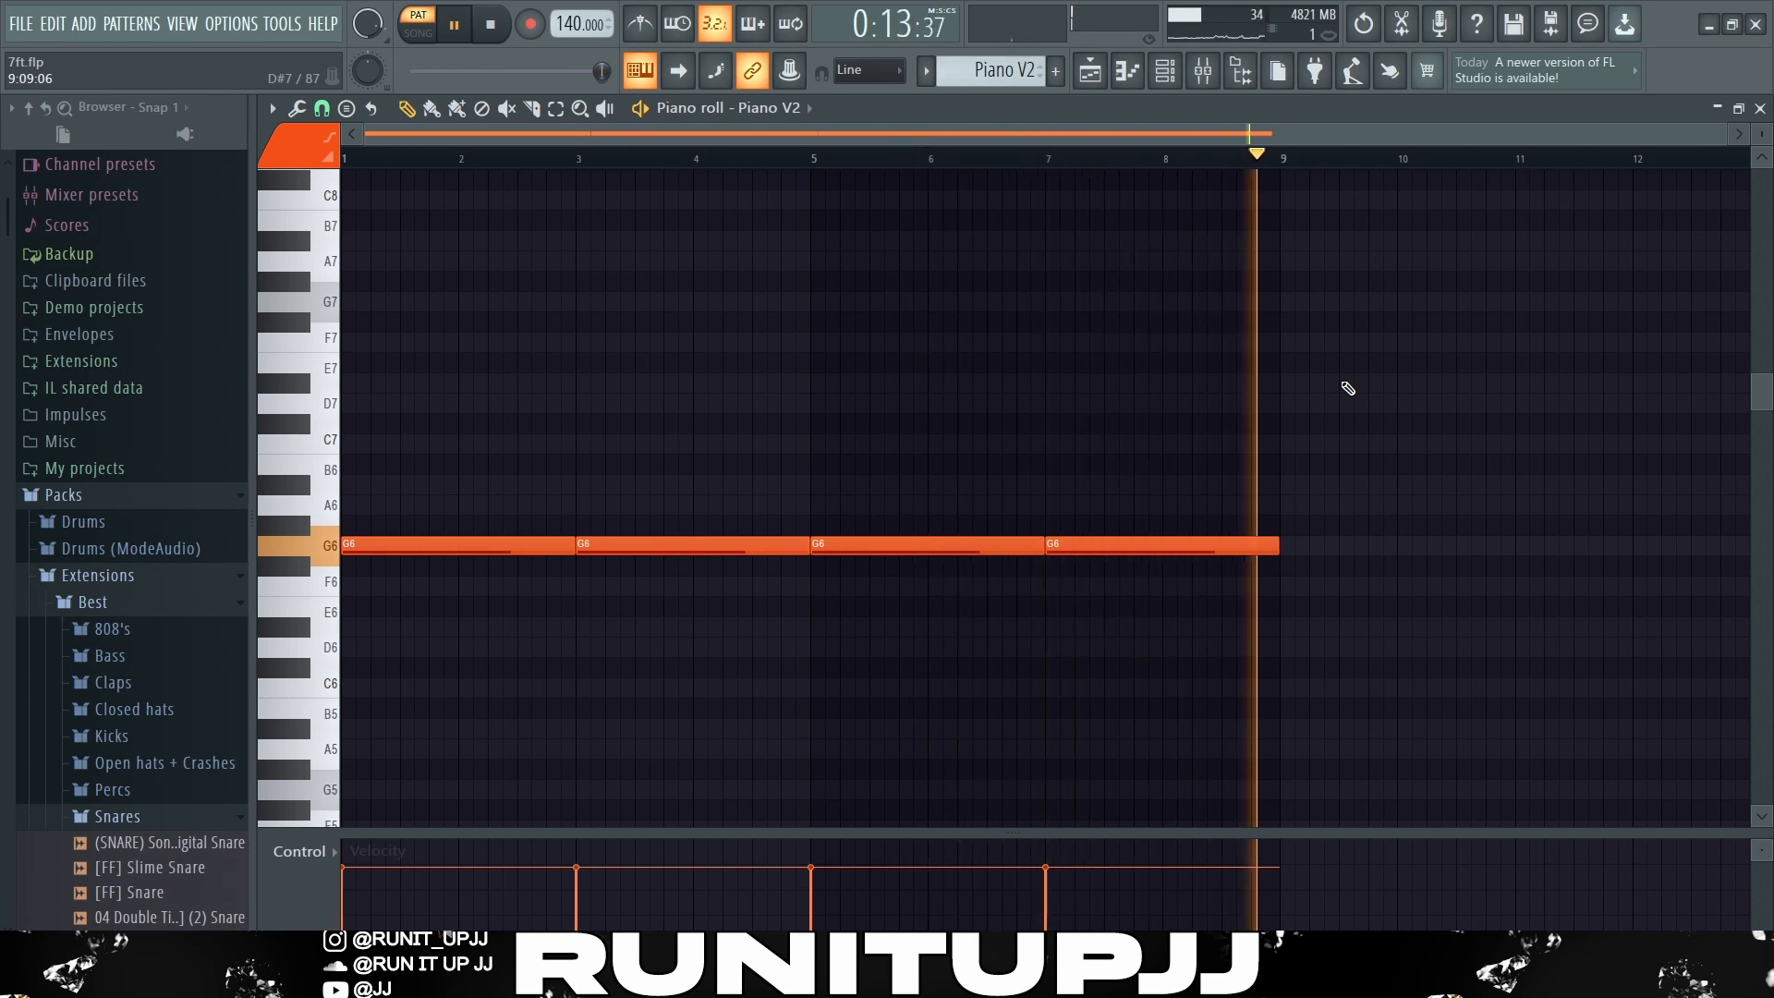
key("space")
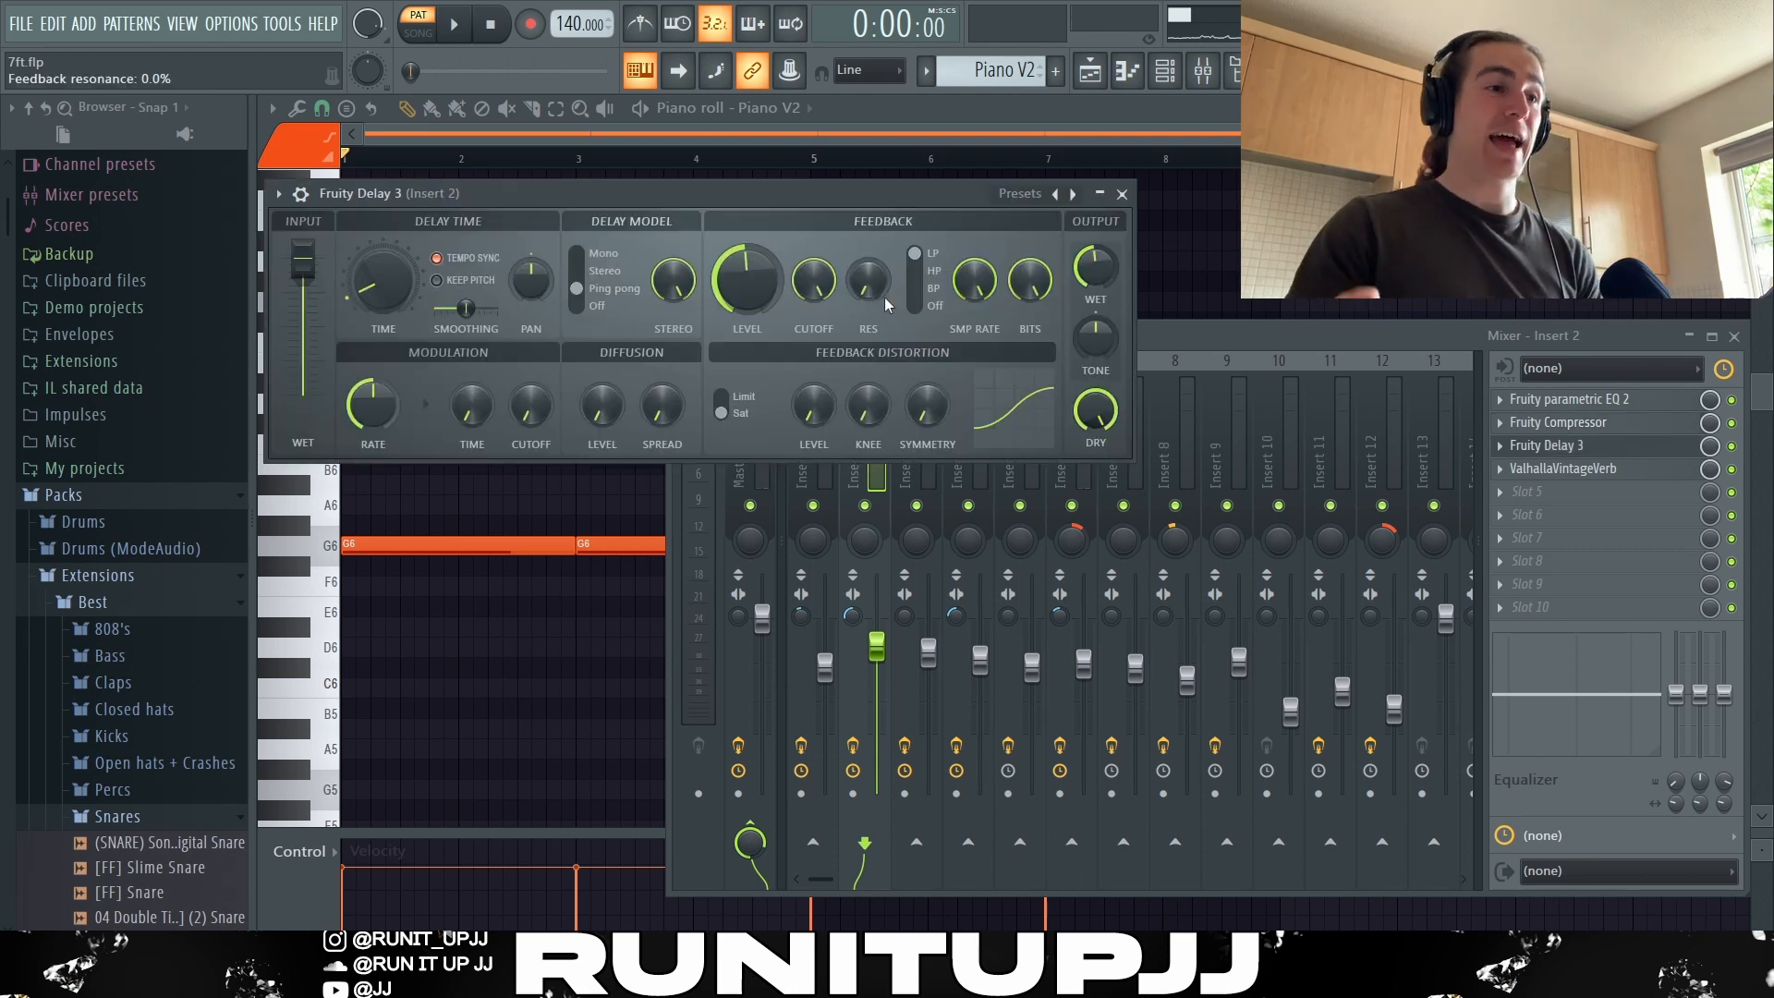
left_click(438, 285)
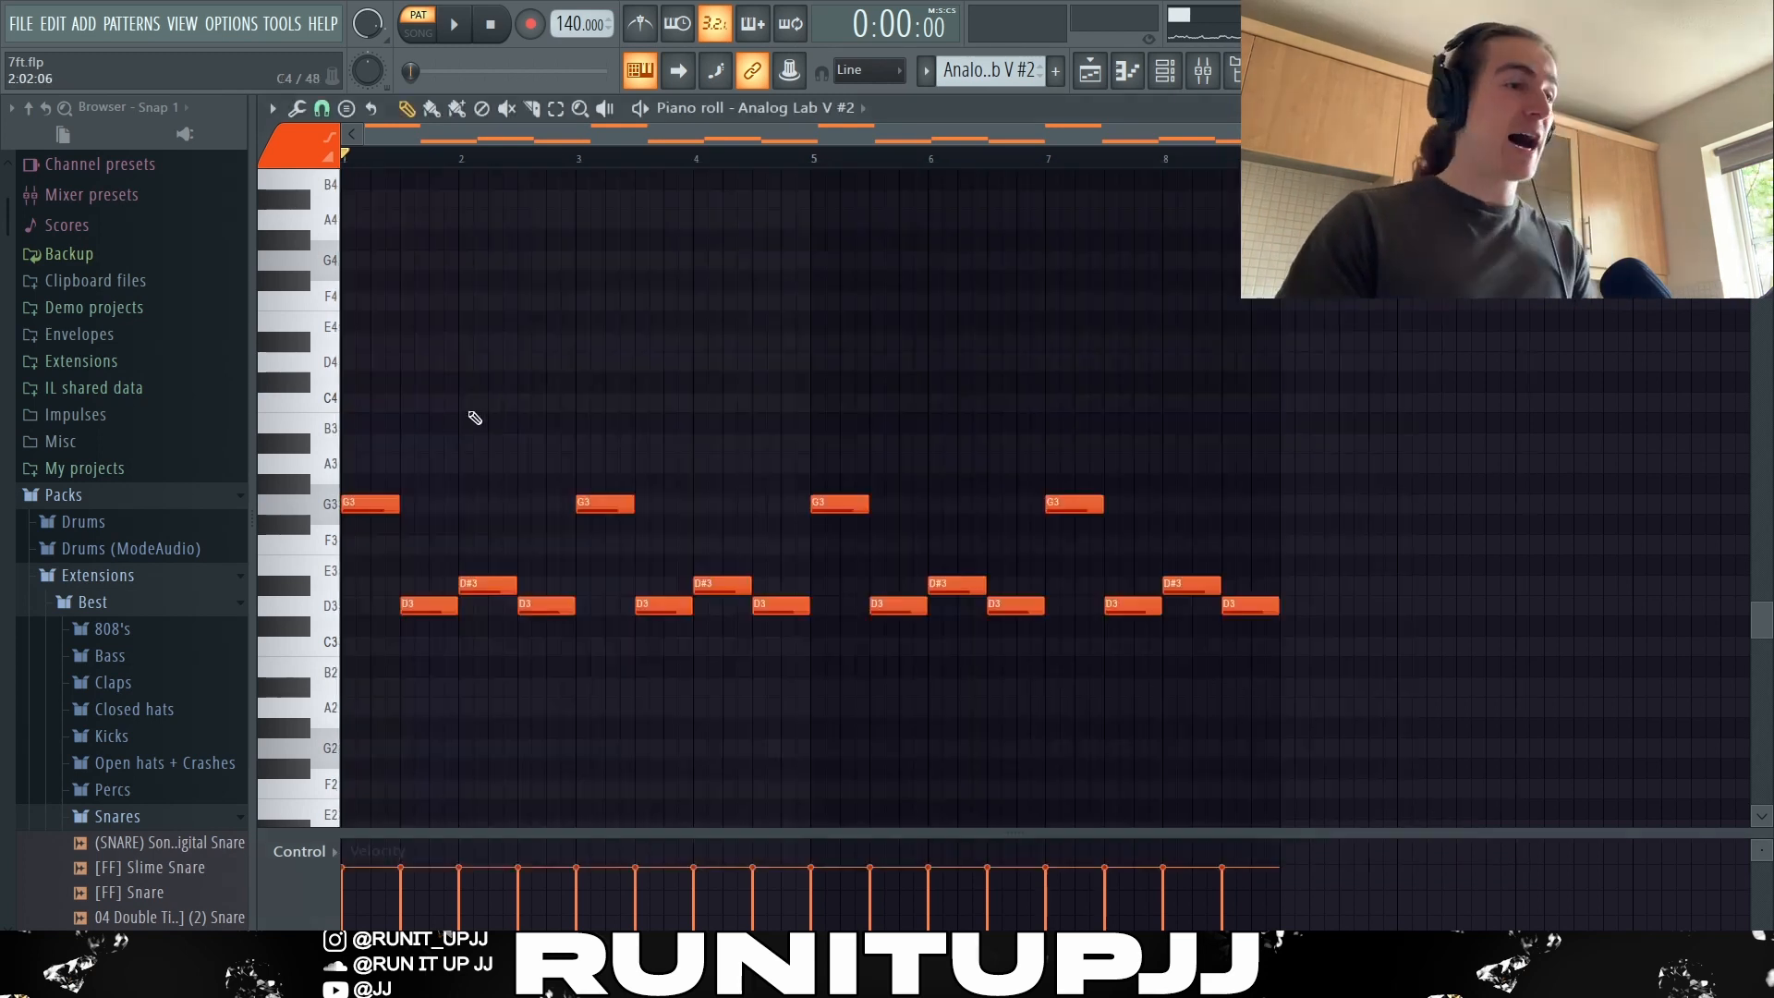
- Examine the opening notes of the Analog Lab V #2 melody and play back the pattern
left_click_drag(350, 455, 393, 551)
left_click_drag(407, 584, 504, 603)
left_click(484, 610, "ctrl")
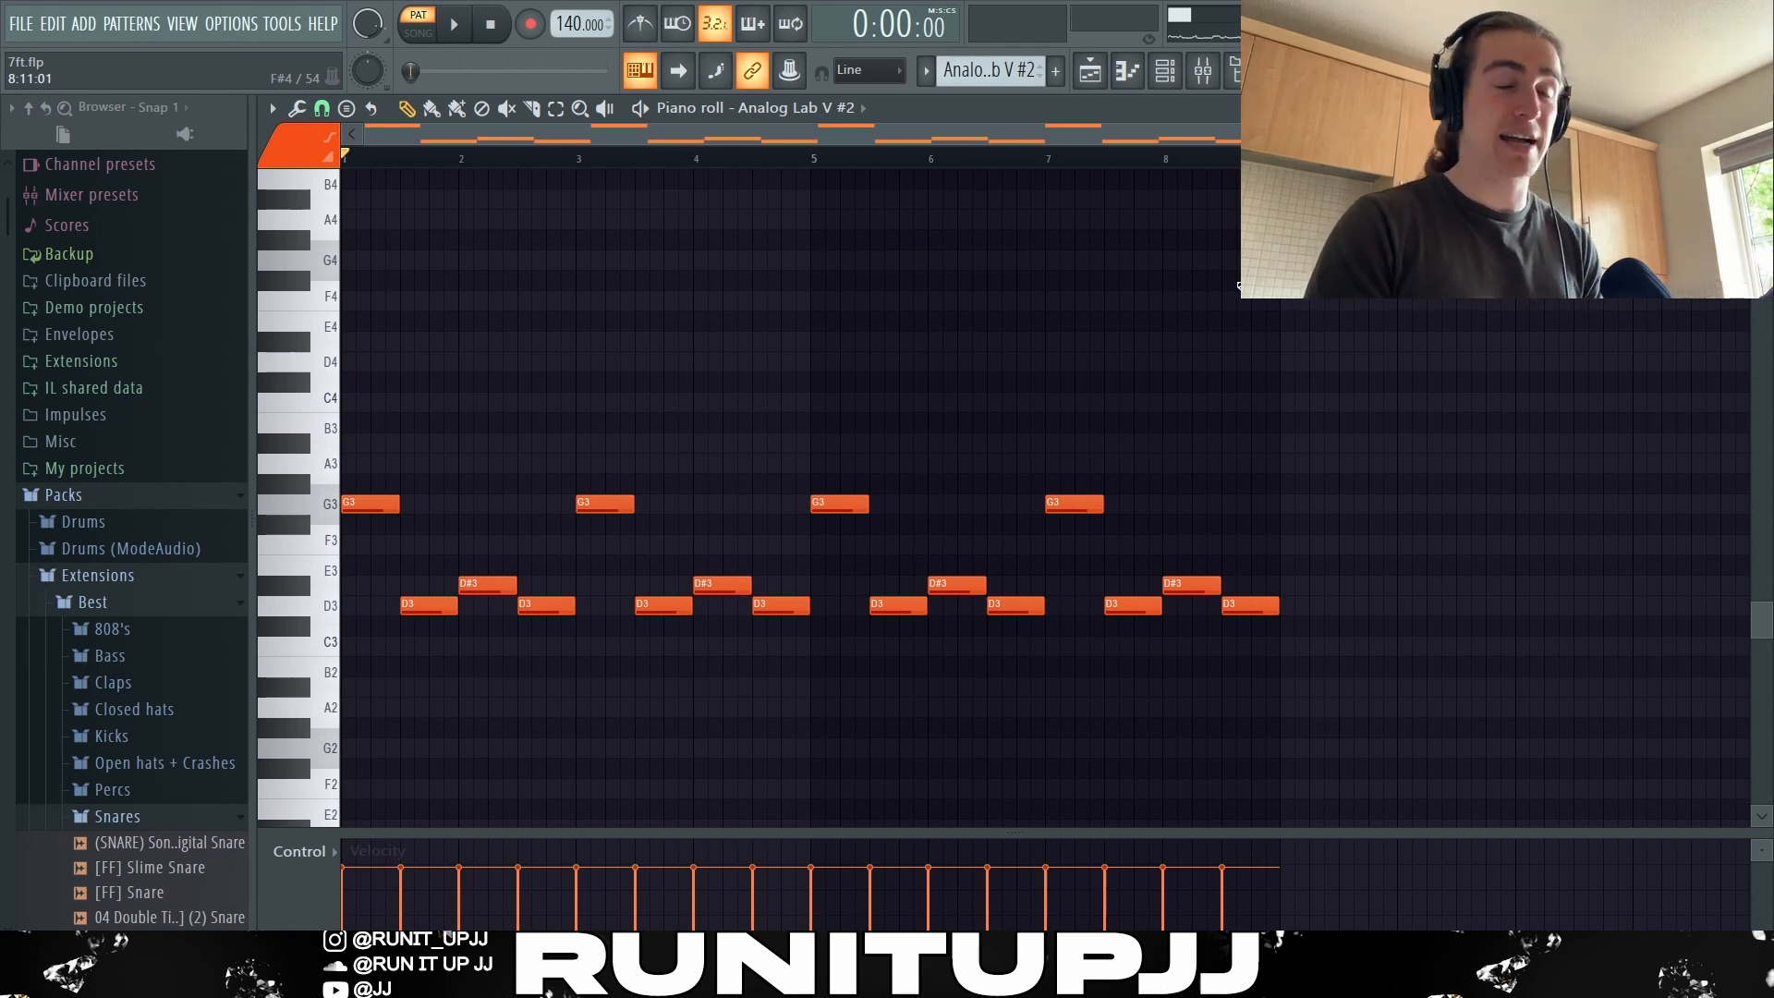
key("space")
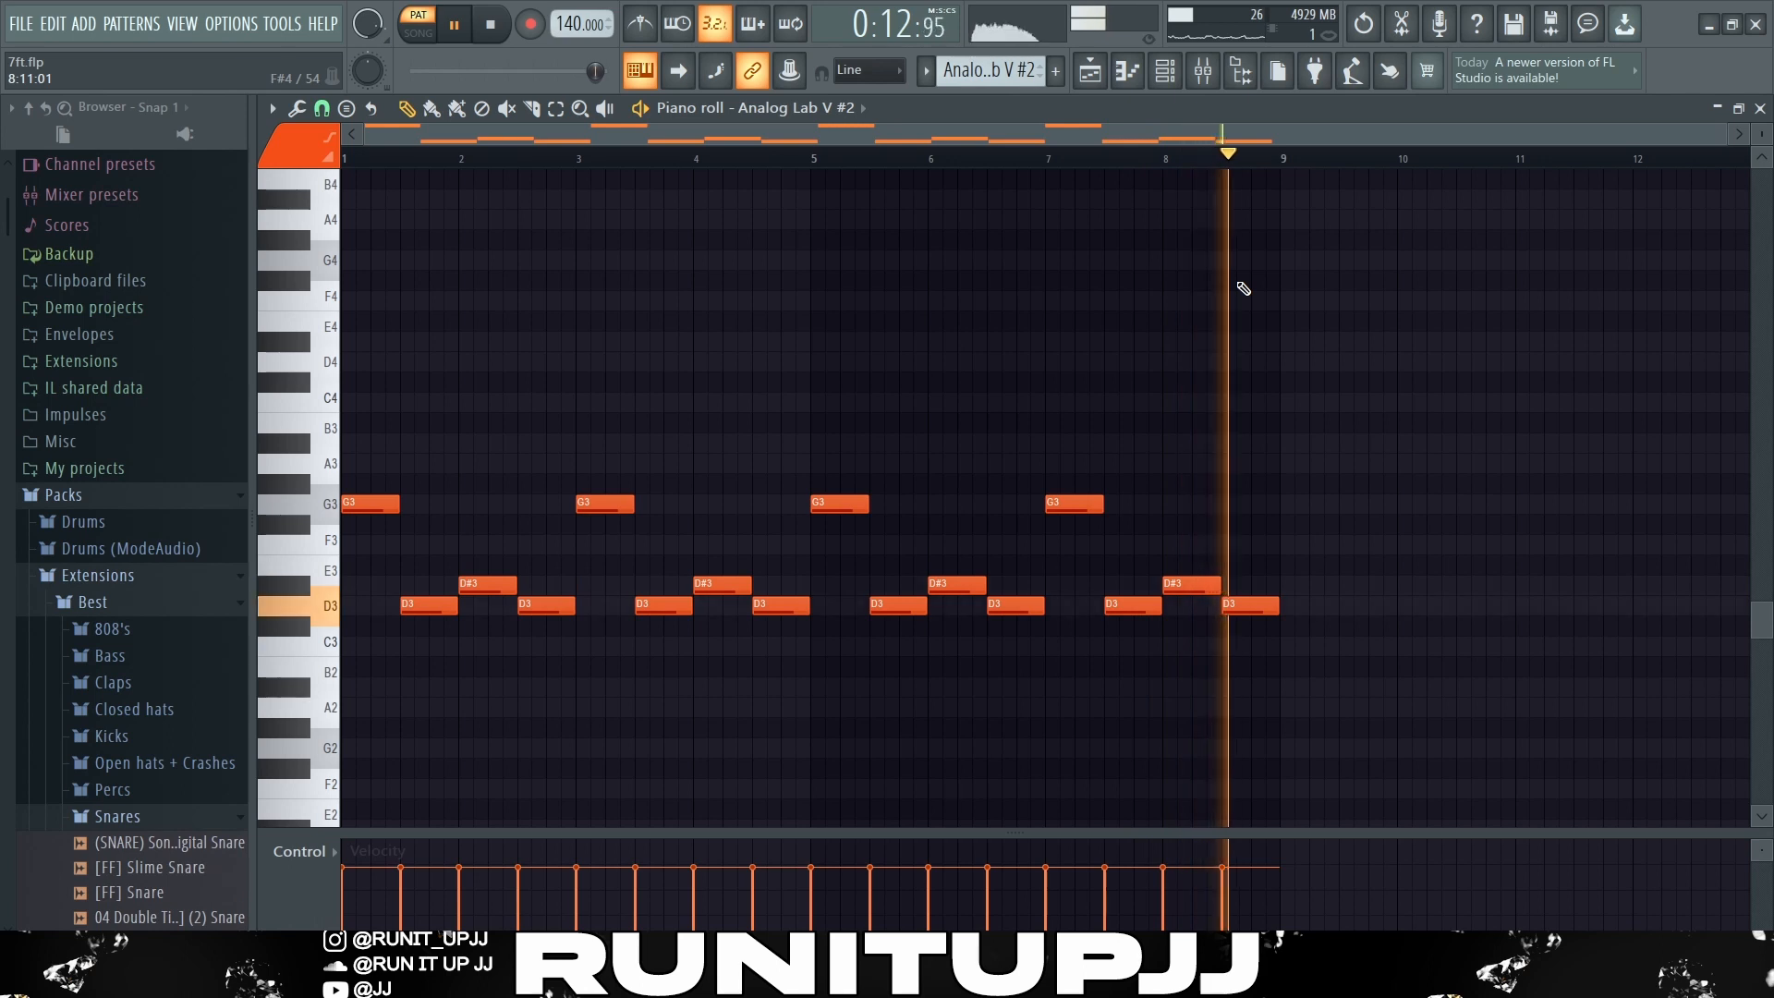
key("space")
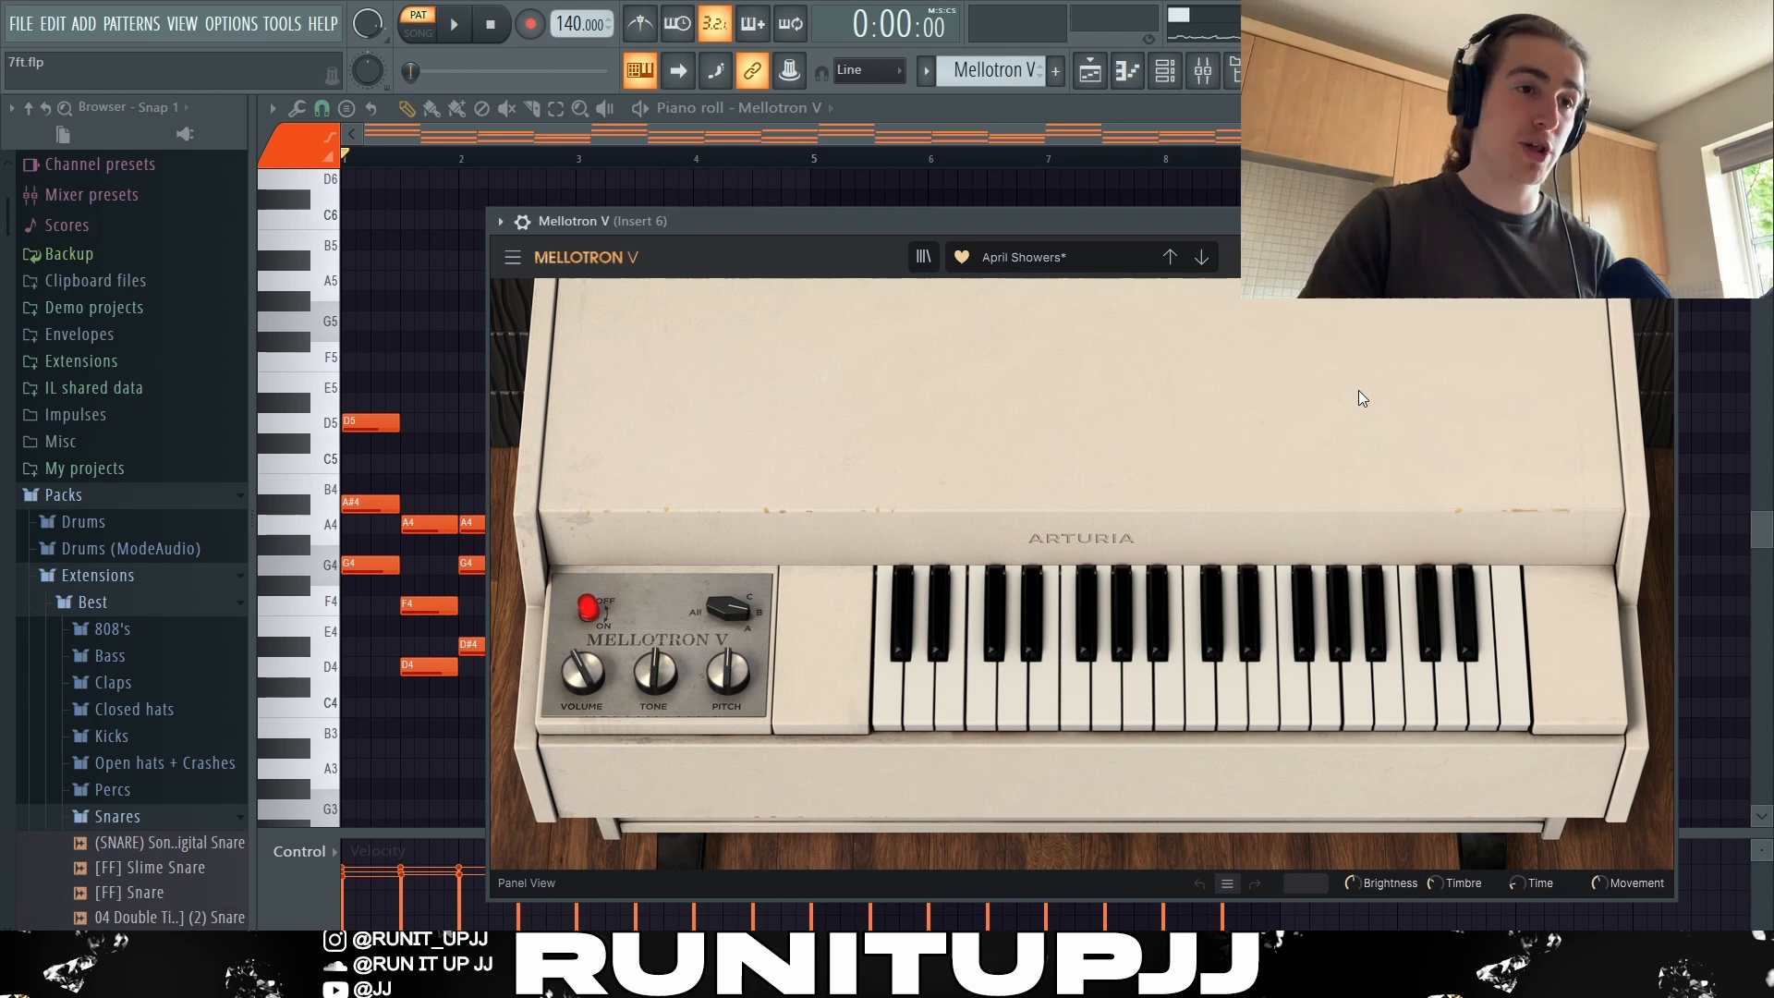
- Close the Mellotron V plugin window and examine its chord progression, including the final chord, in the piano roll
left_click(1669, 221)
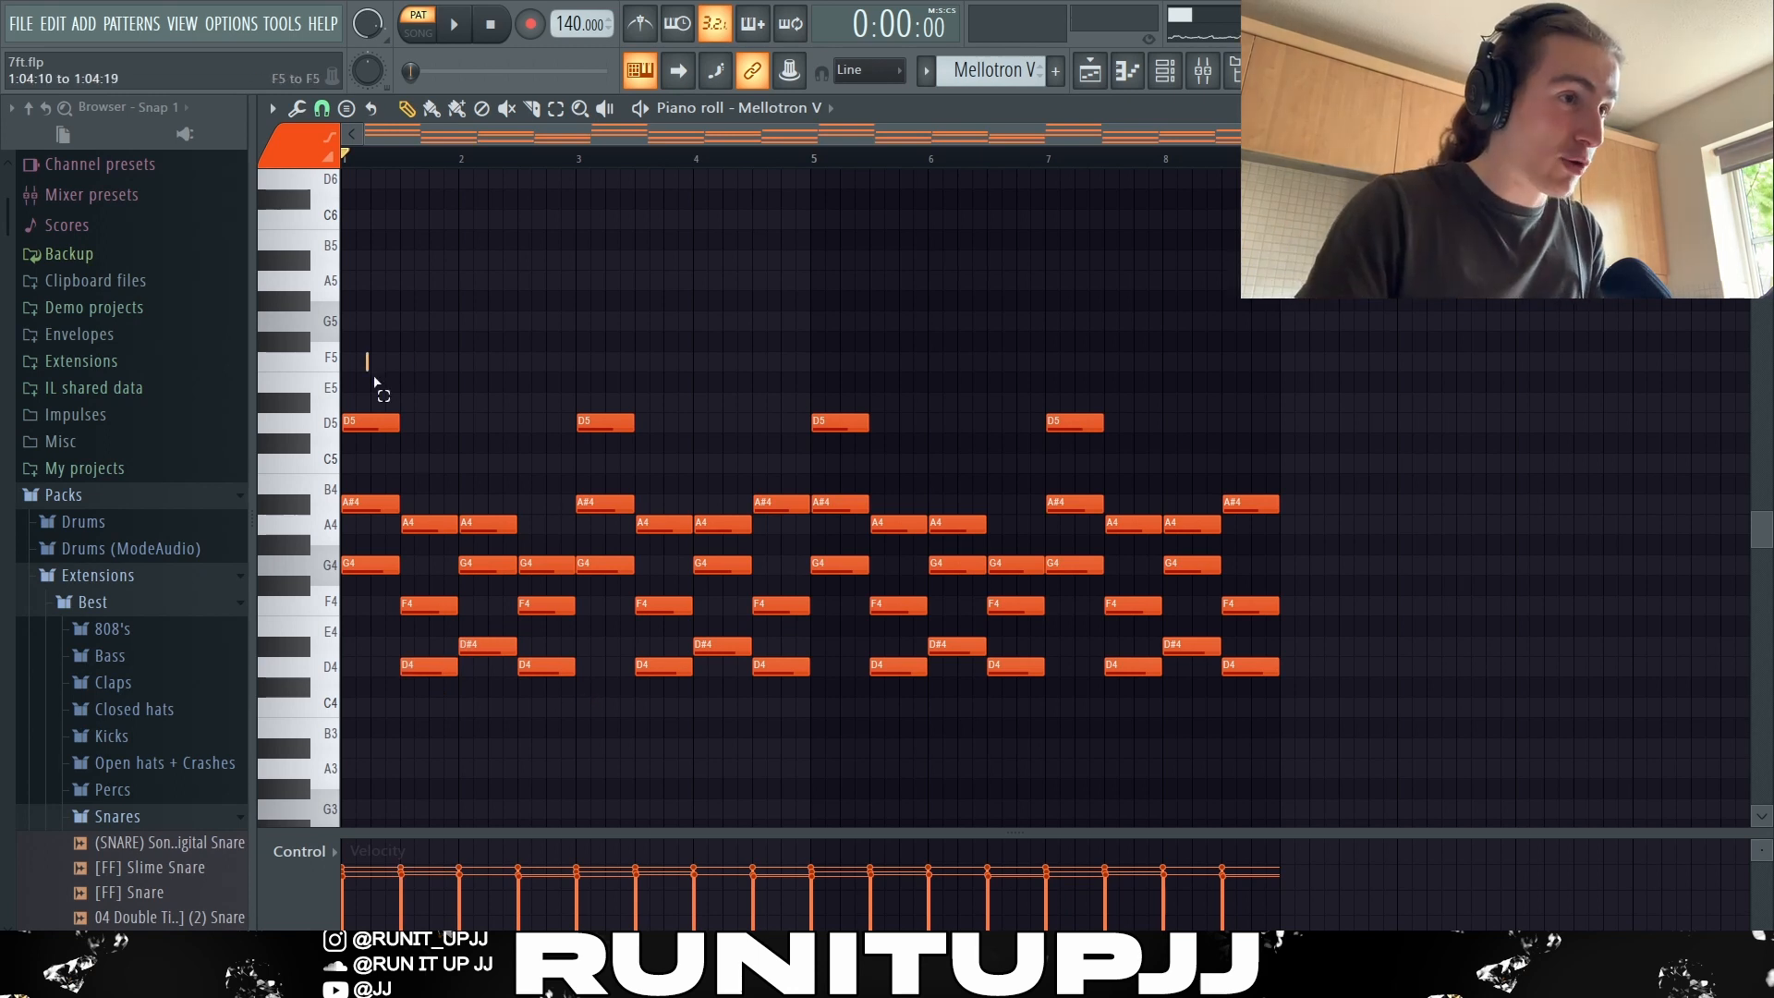
left_click_drag(369, 359, 526, 741)
left_click_drag(596, 374, 760, 774)
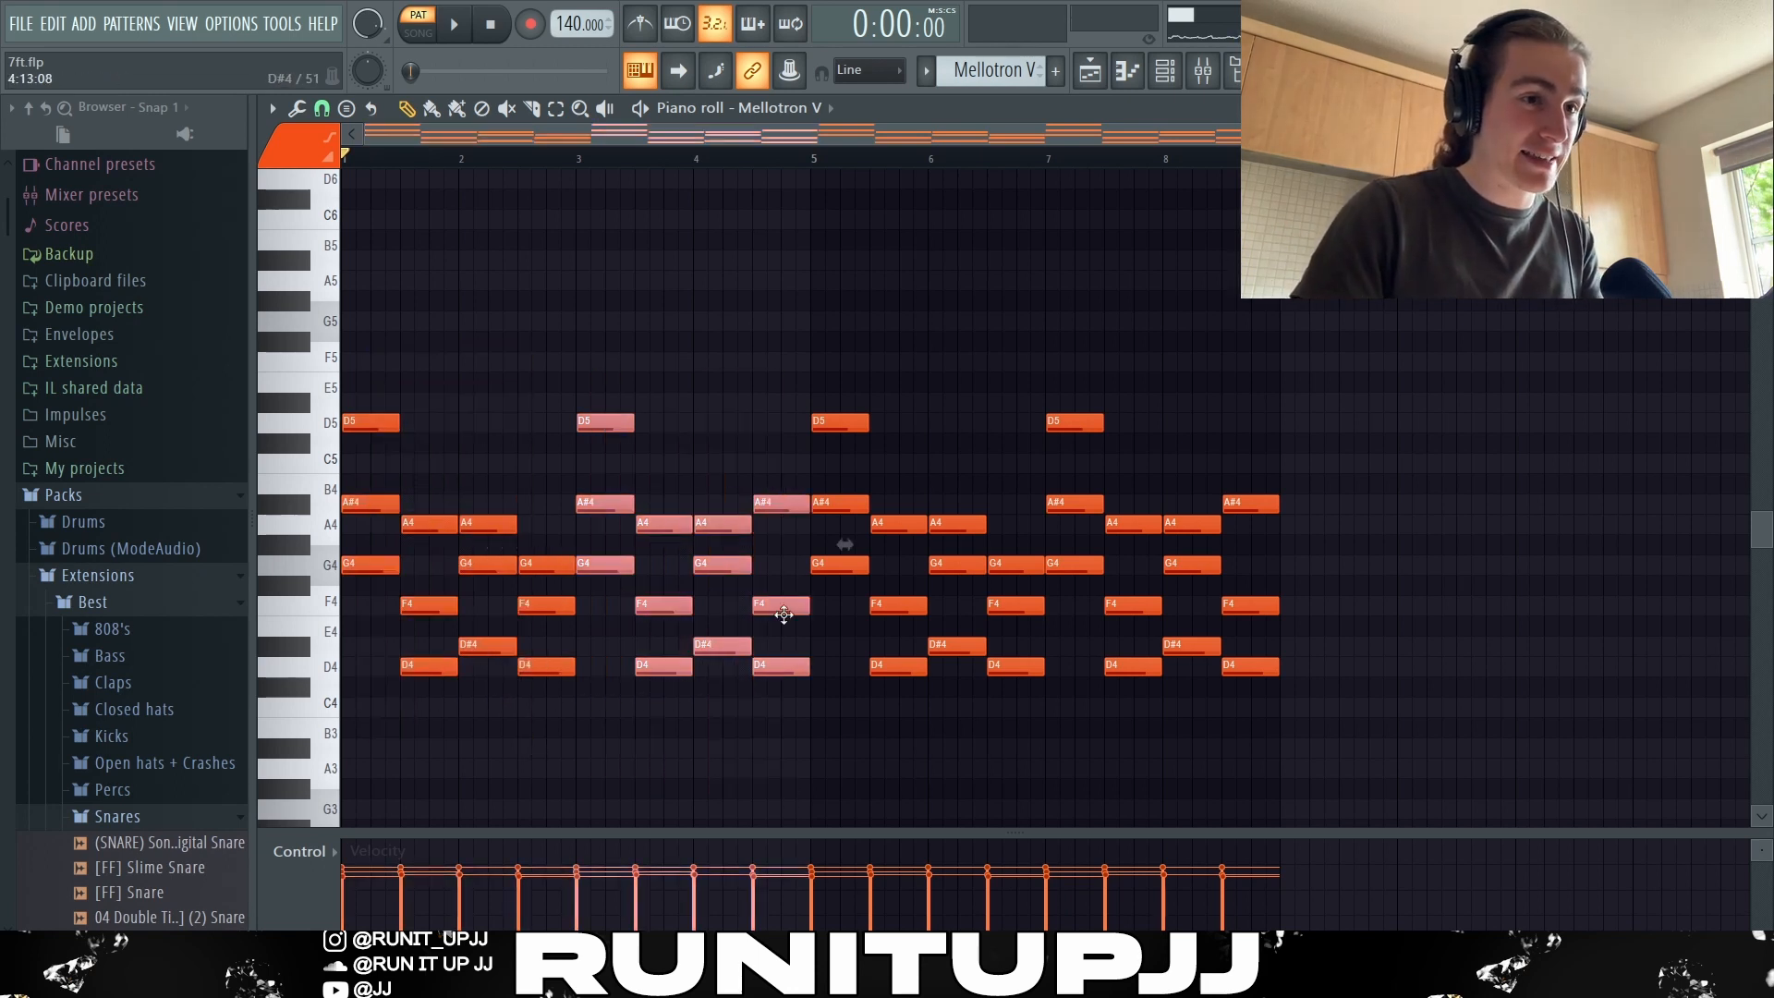
left_click(780, 514)
left_click_drag(1268, 484, 1287, 586)
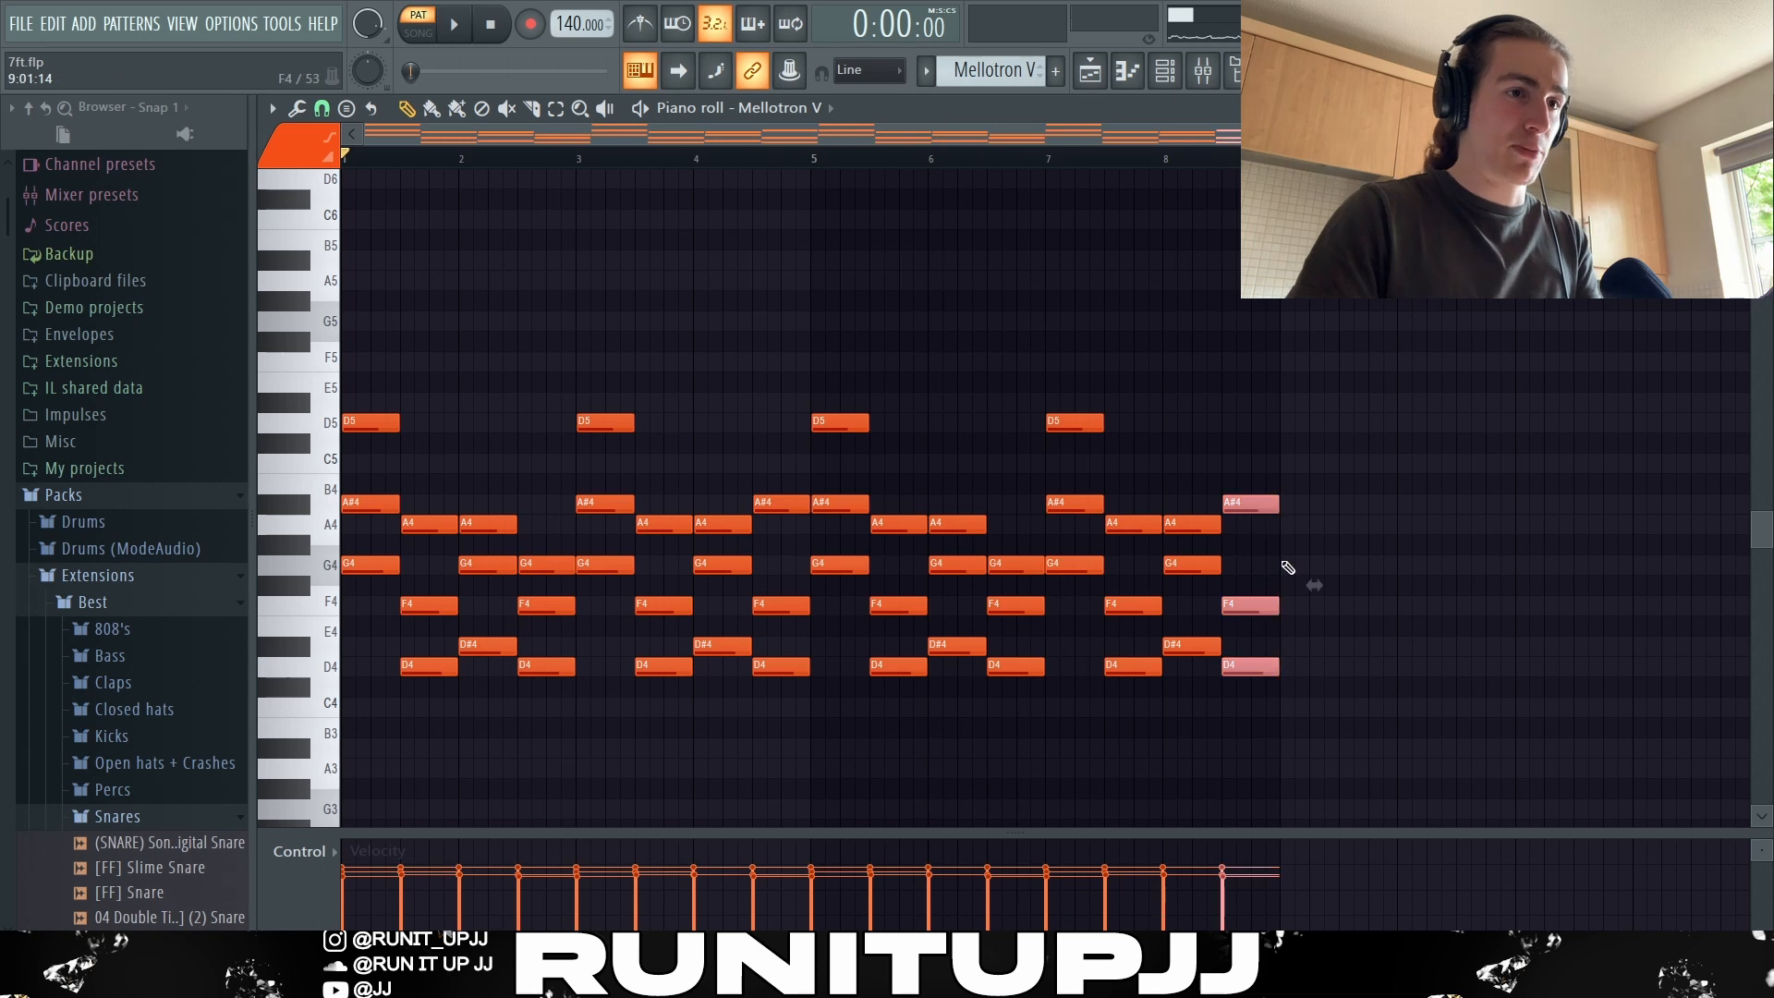
left_click(1247, 384)
- Select all the Mellotron V notes, view the strumizer settings and close them without applying
key("ctrl+a")
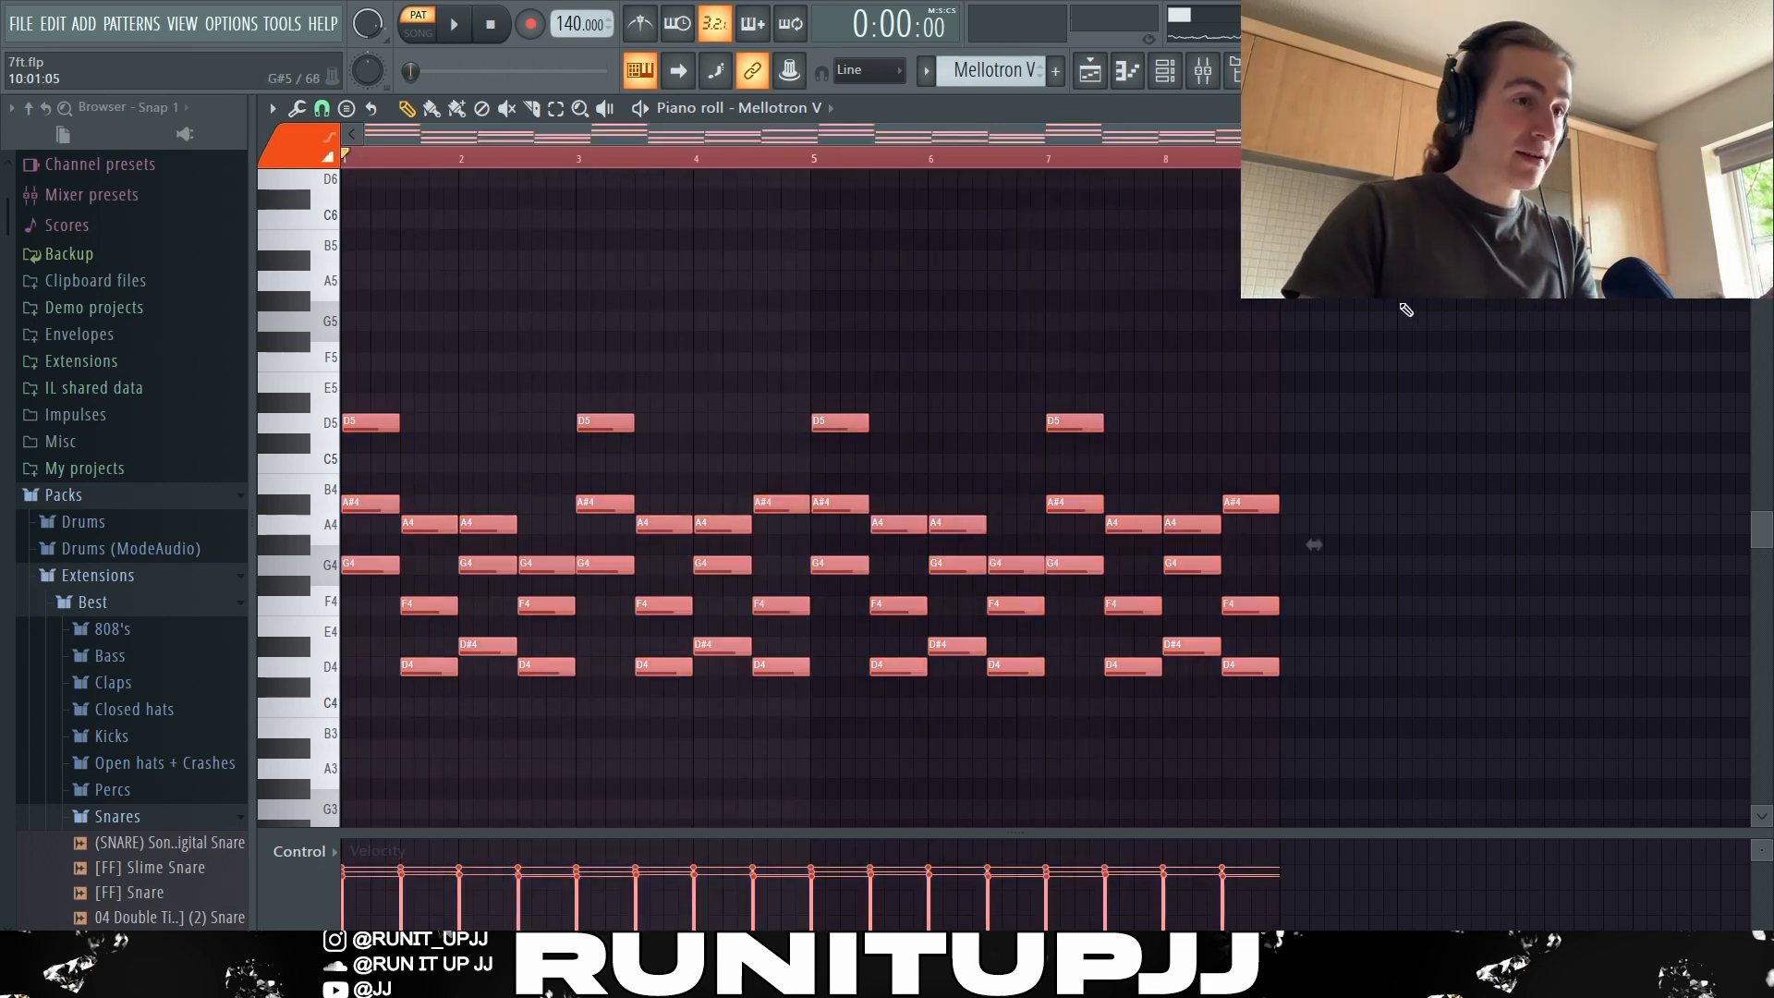
key("alt+s")
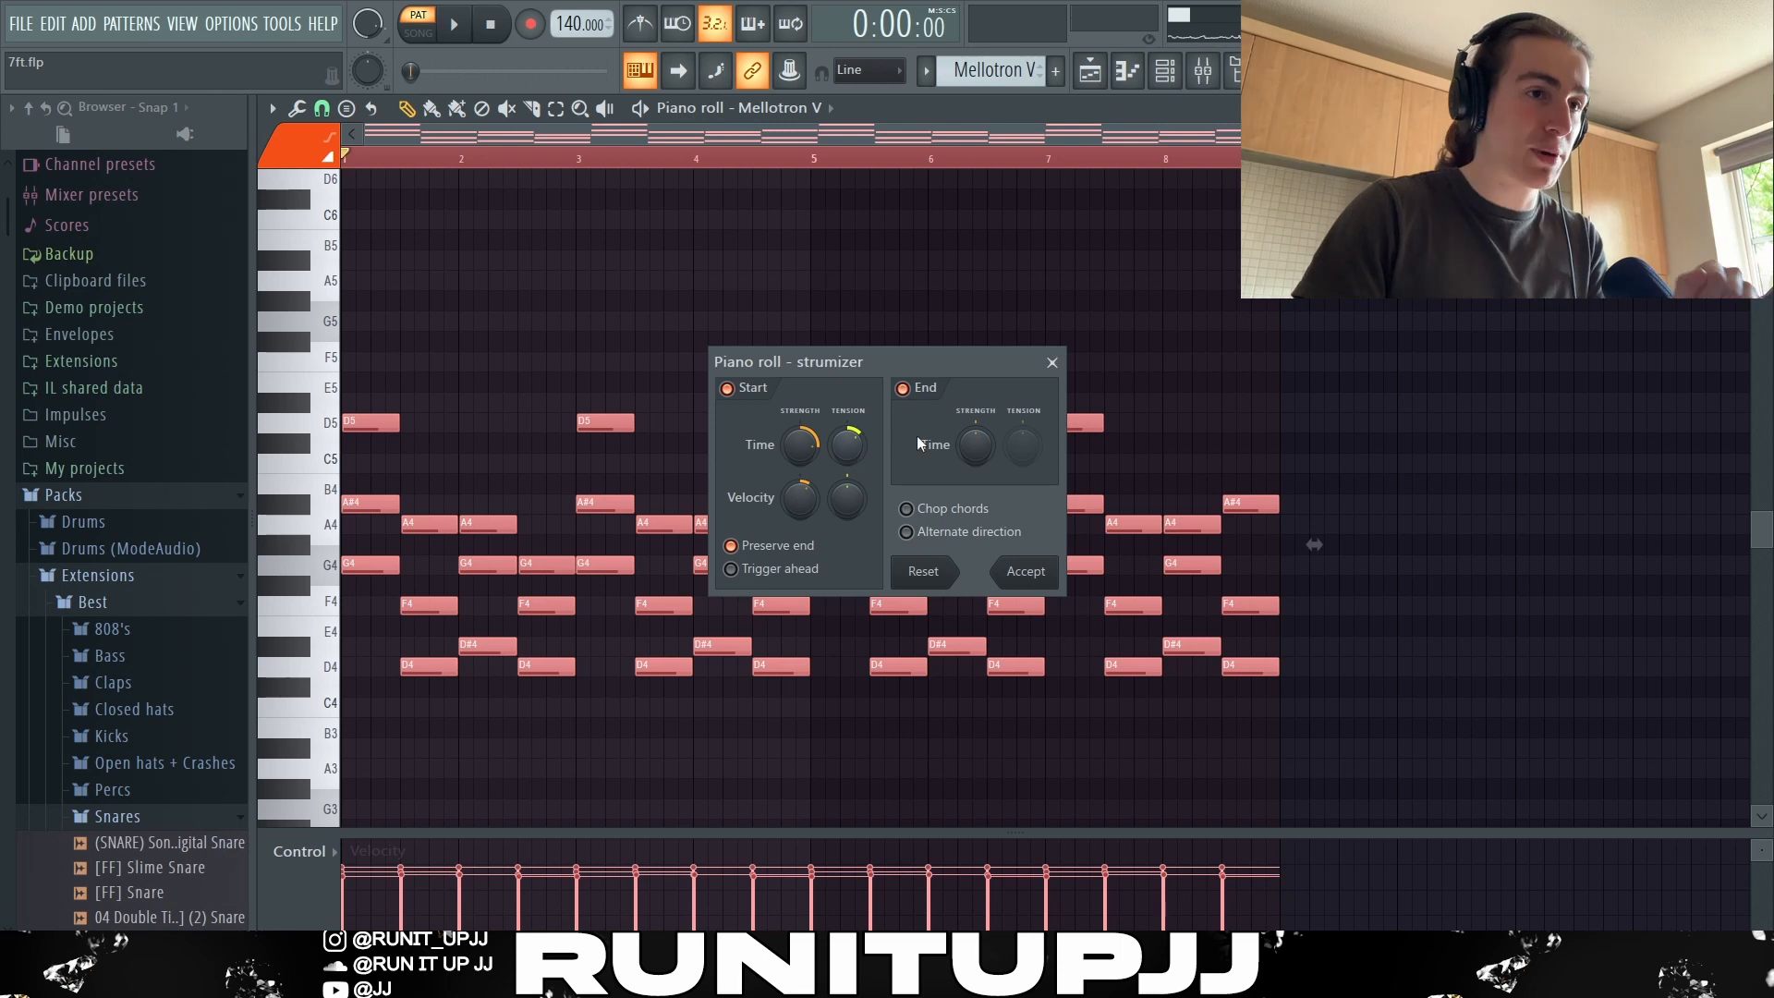
left_click(1052, 363)
left_click(1445, 316)
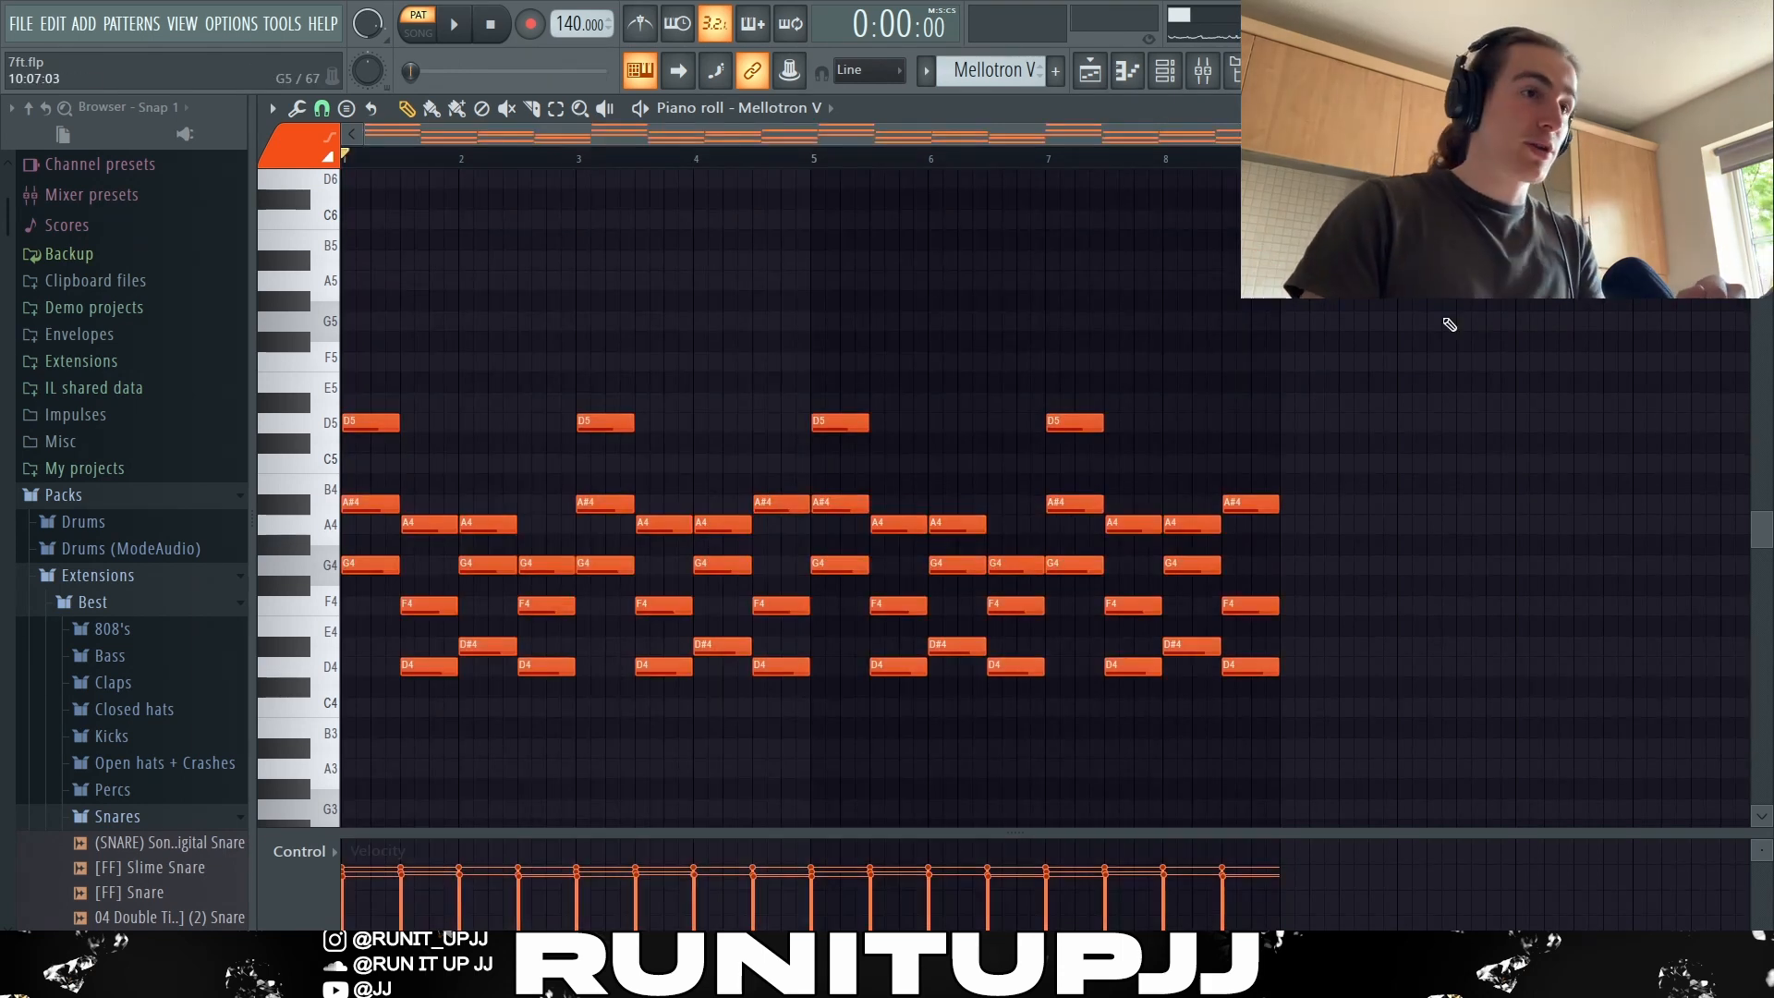
- Play back the Mellotron V pattern and bring up the mixer
key("space")
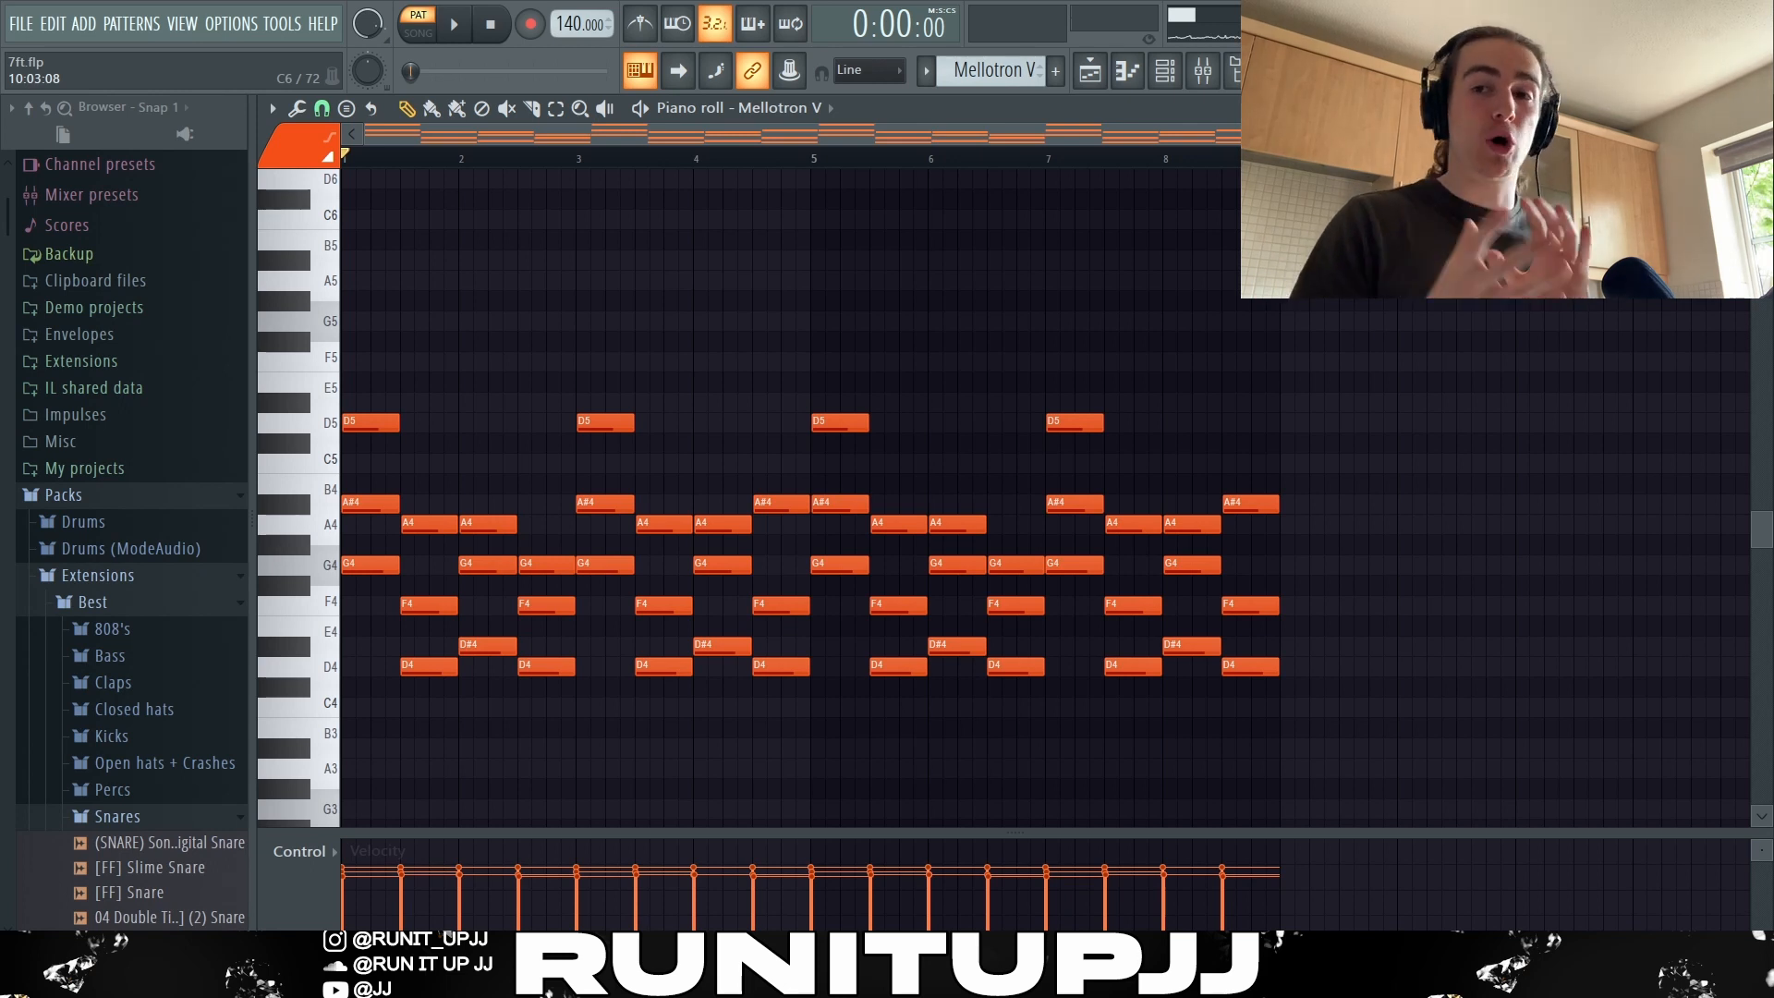
key("F9")
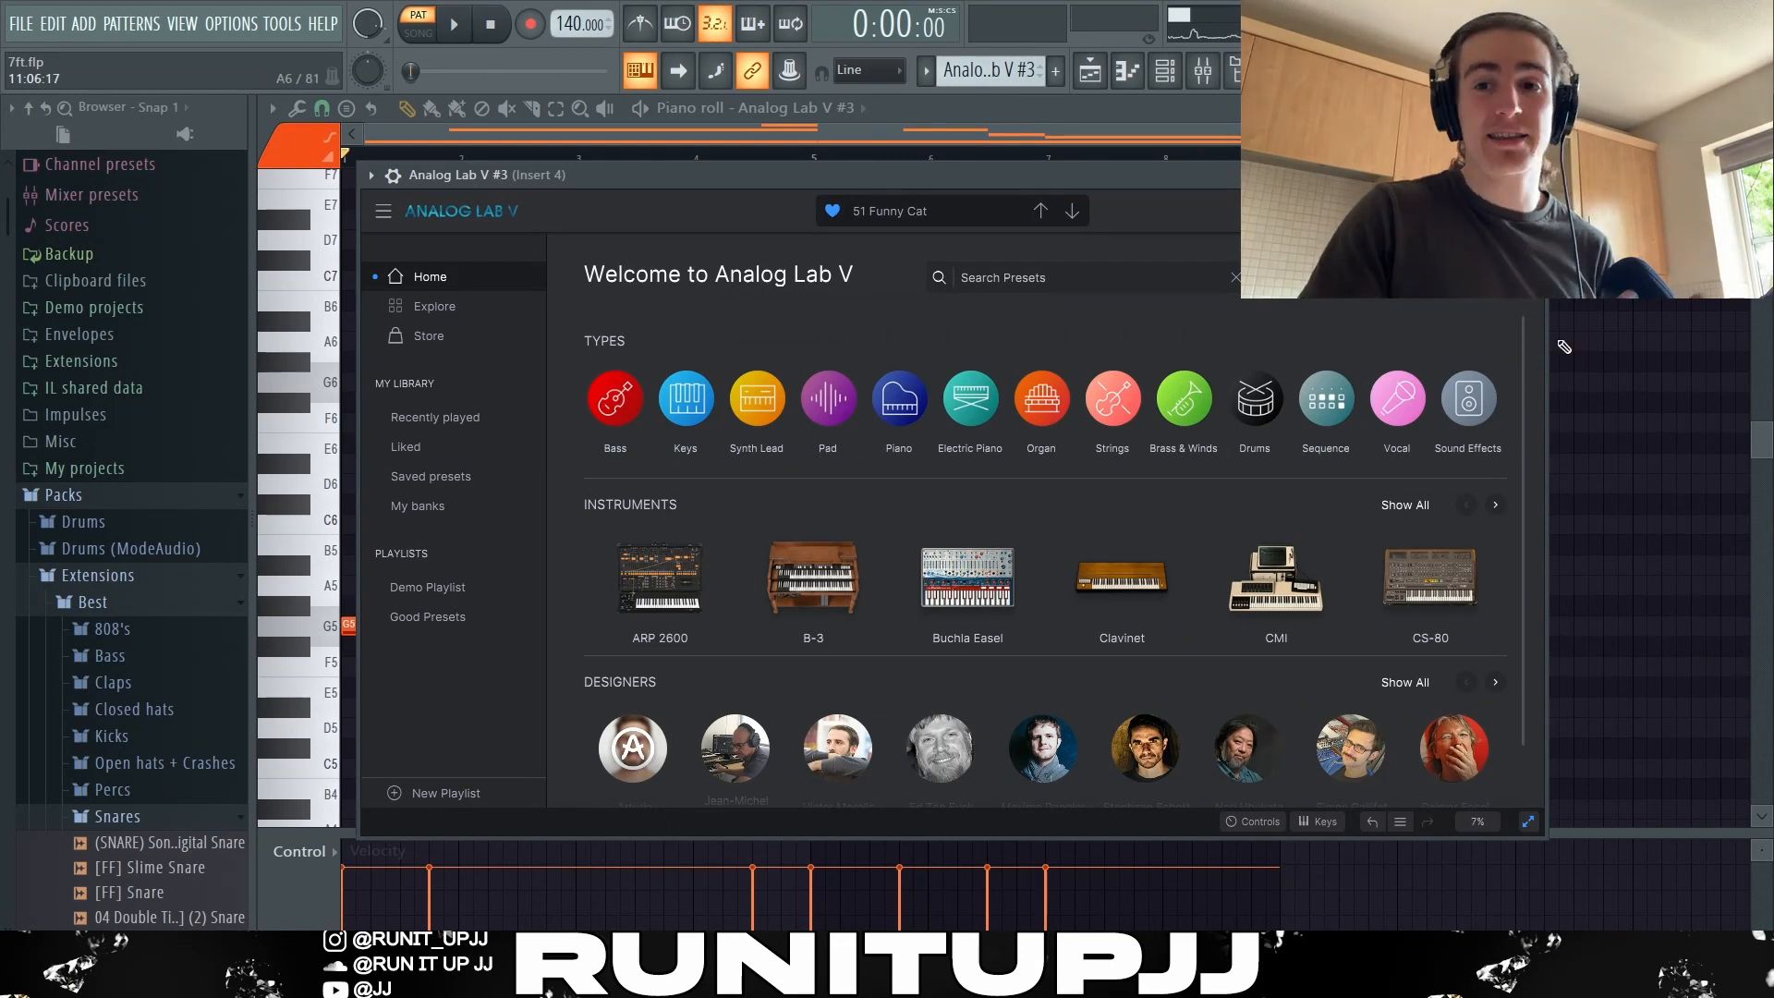
- Close the Analog Lab V #3 plugin window and examine its sustained melody notes in the piano roll
key("Escape")
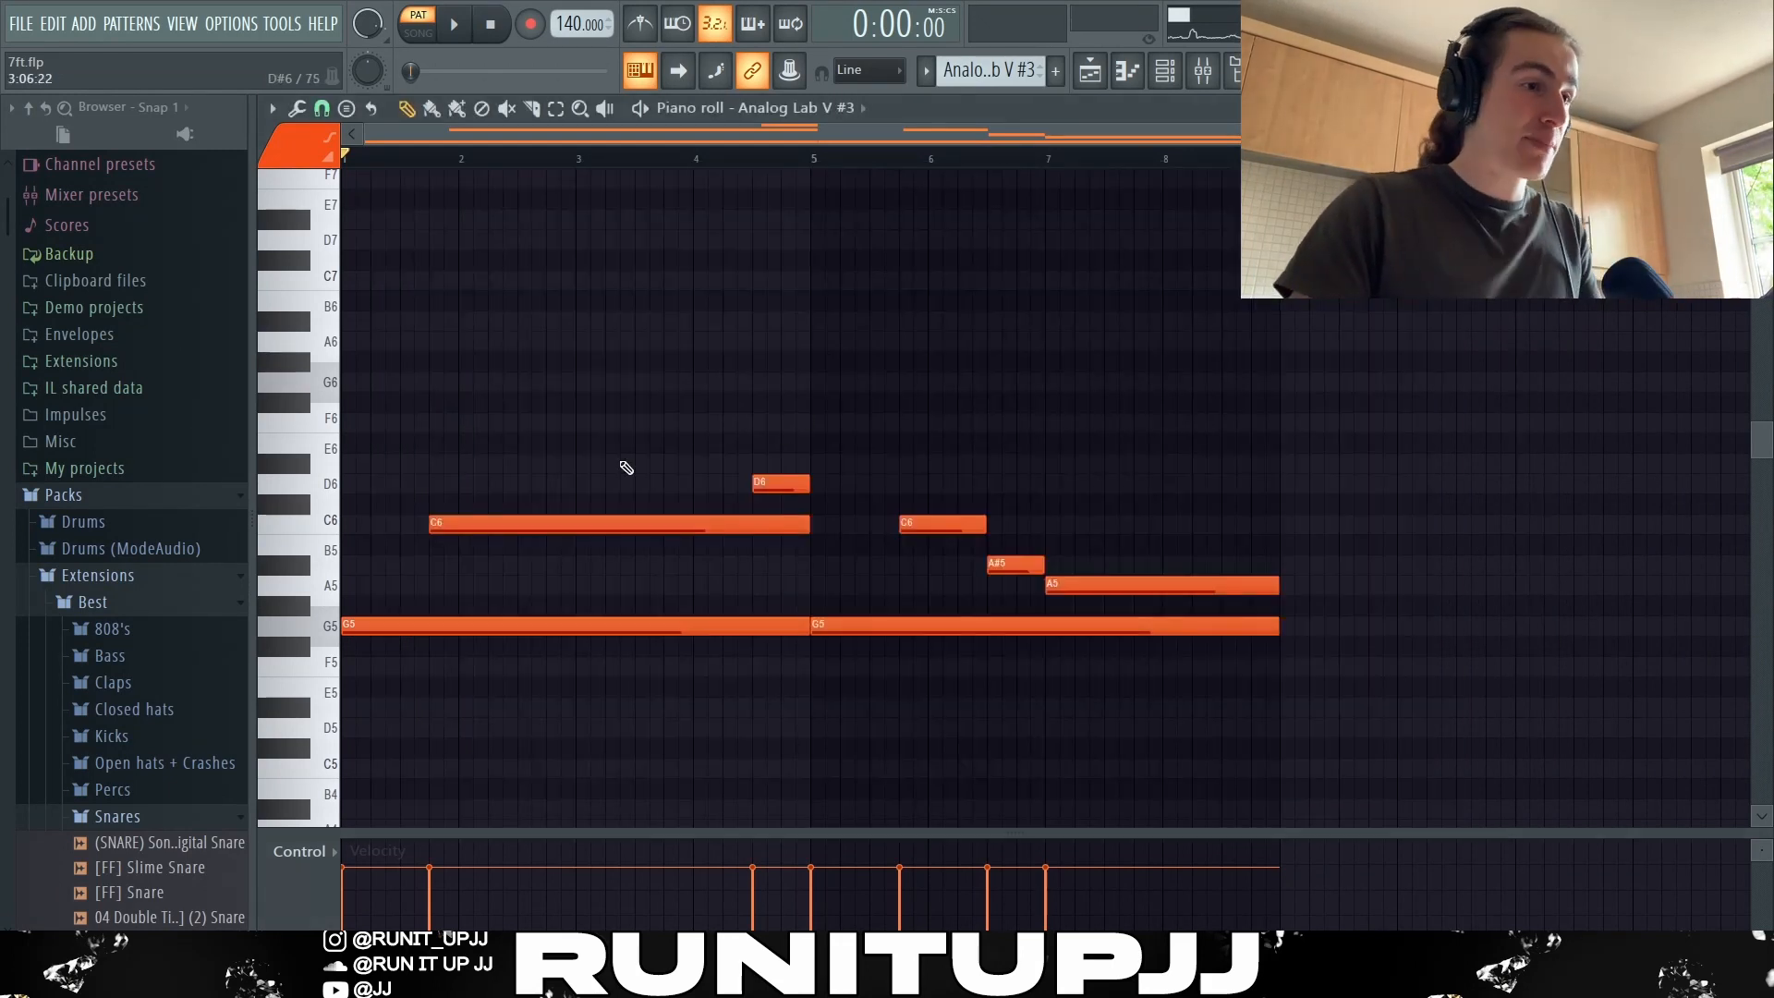
left_click_drag(475, 352, 1366, 841)
scroll(1403, 536, "up", 3)
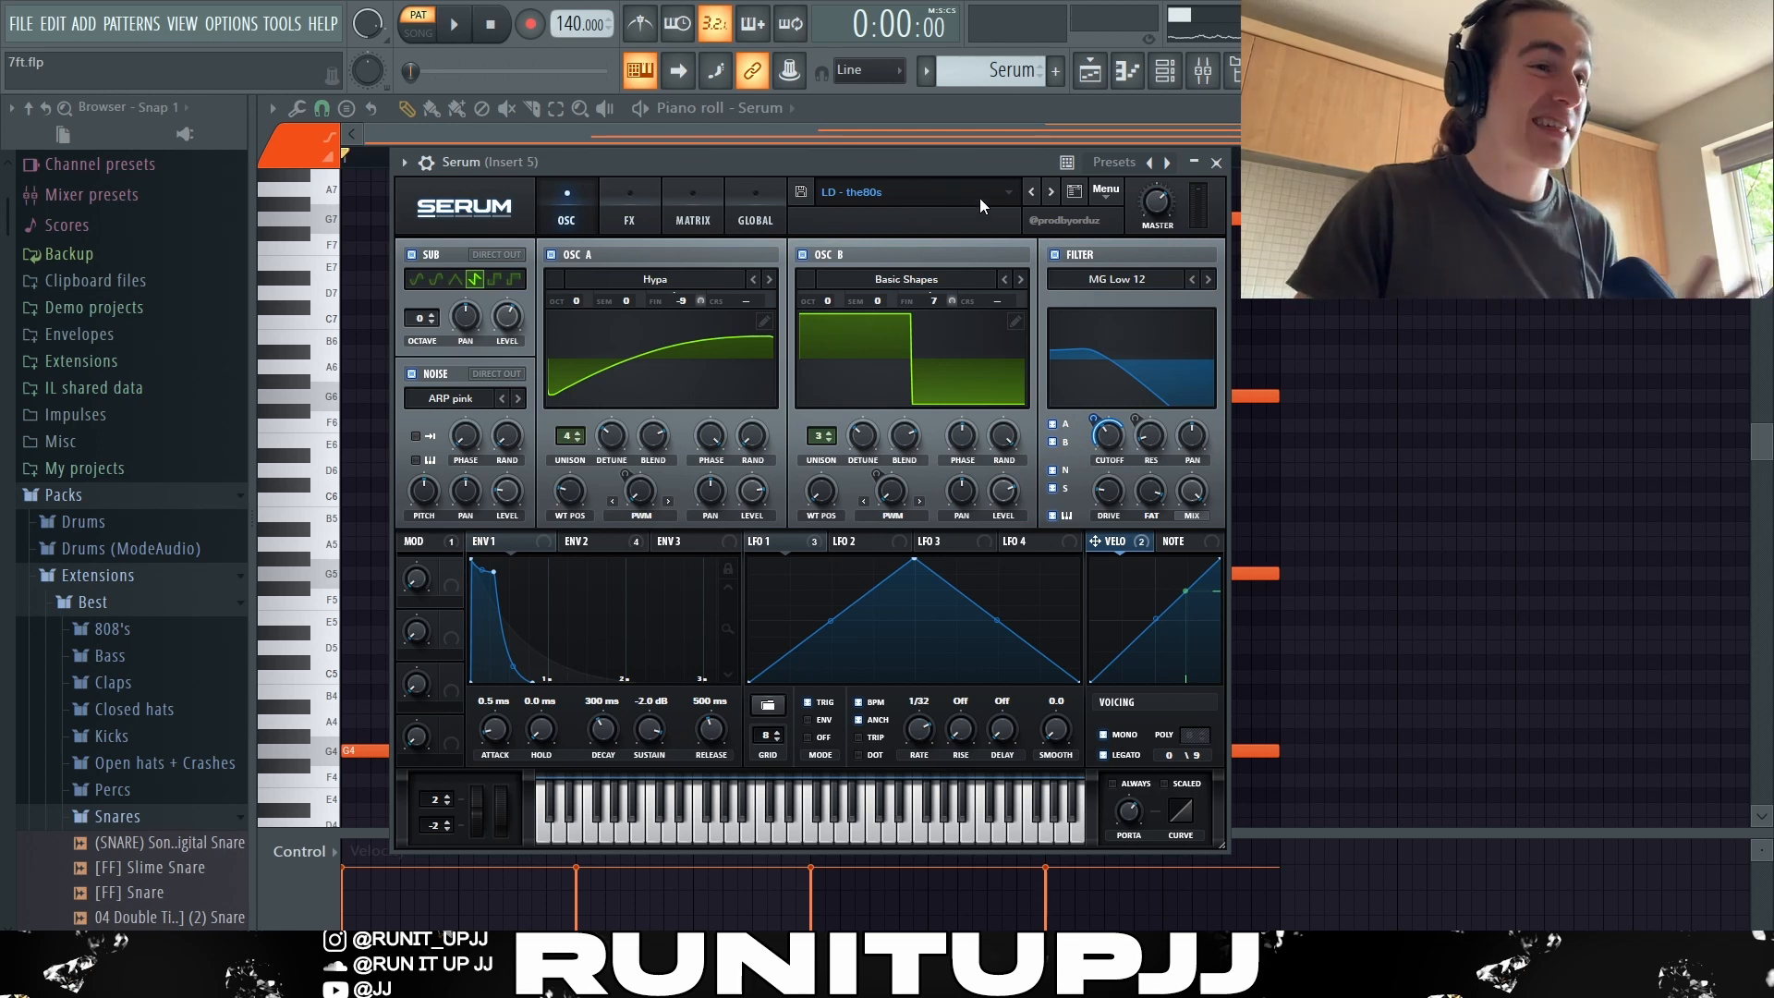
- Check the preset loaded in Serum and examine its stacked G notes from G5 up to G7 in the piano roll
left_click(979, 195)
mouse_move(889, 365)
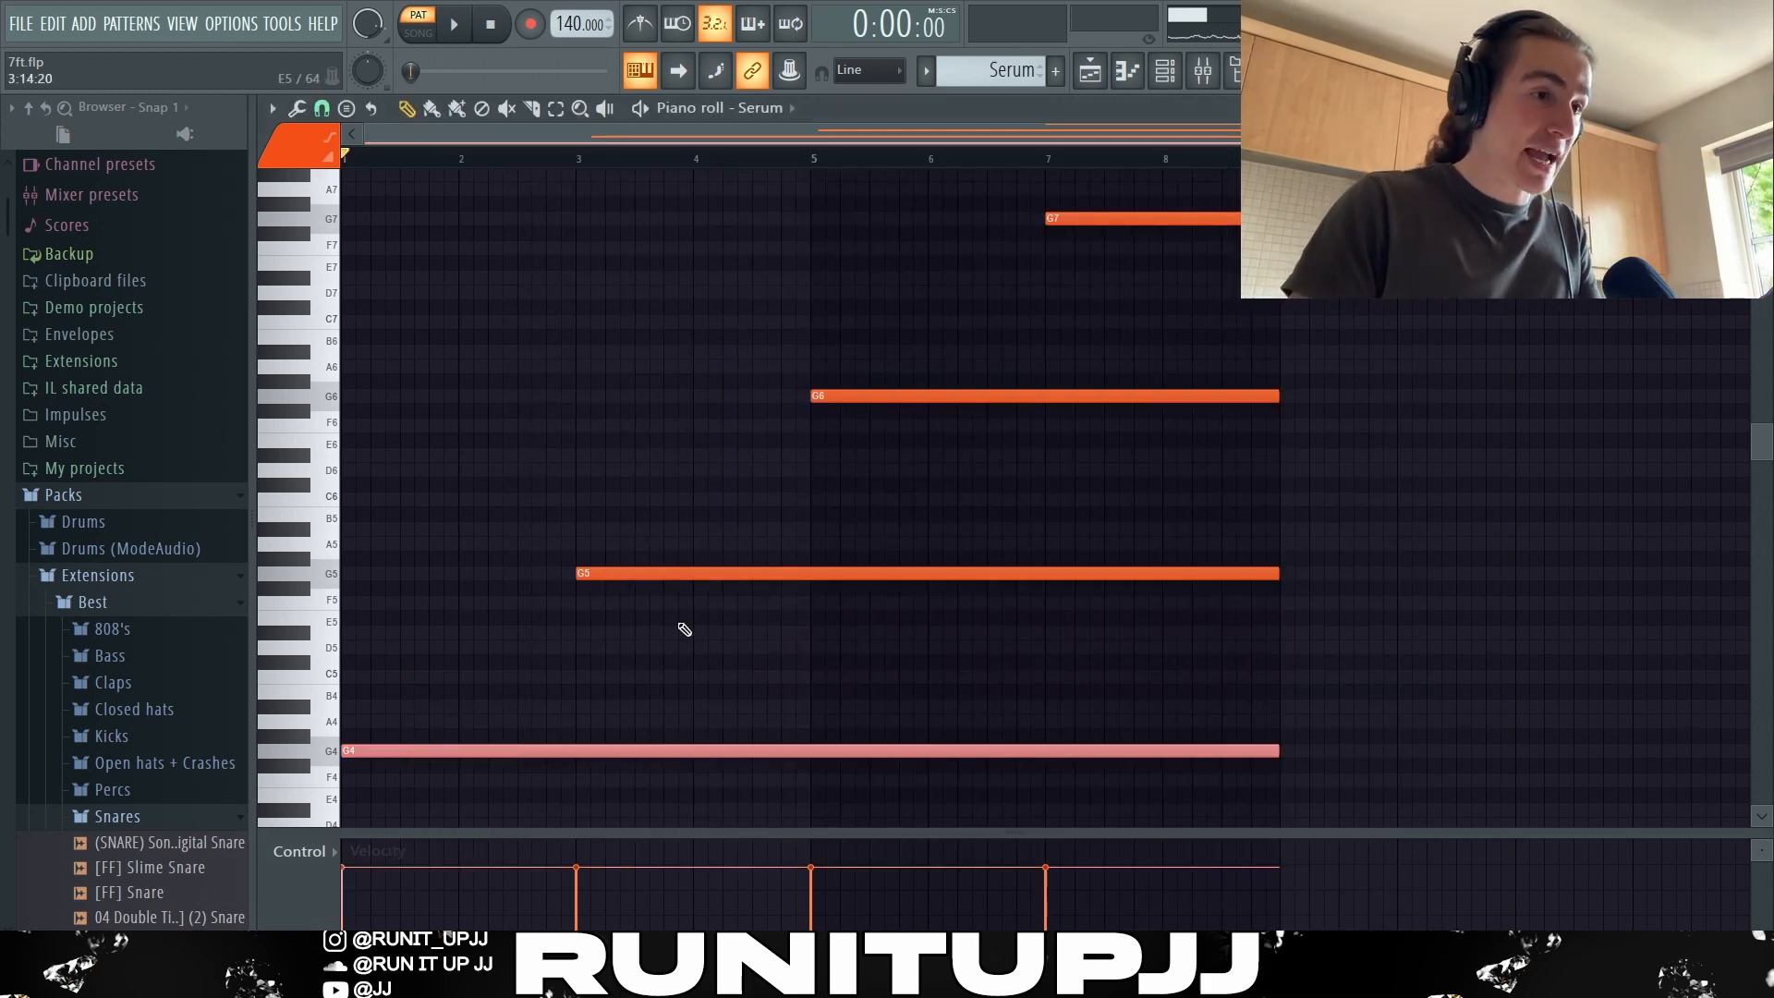
left_click_drag(674, 545, 735, 704)
left_click_drag(846, 348, 896, 409)
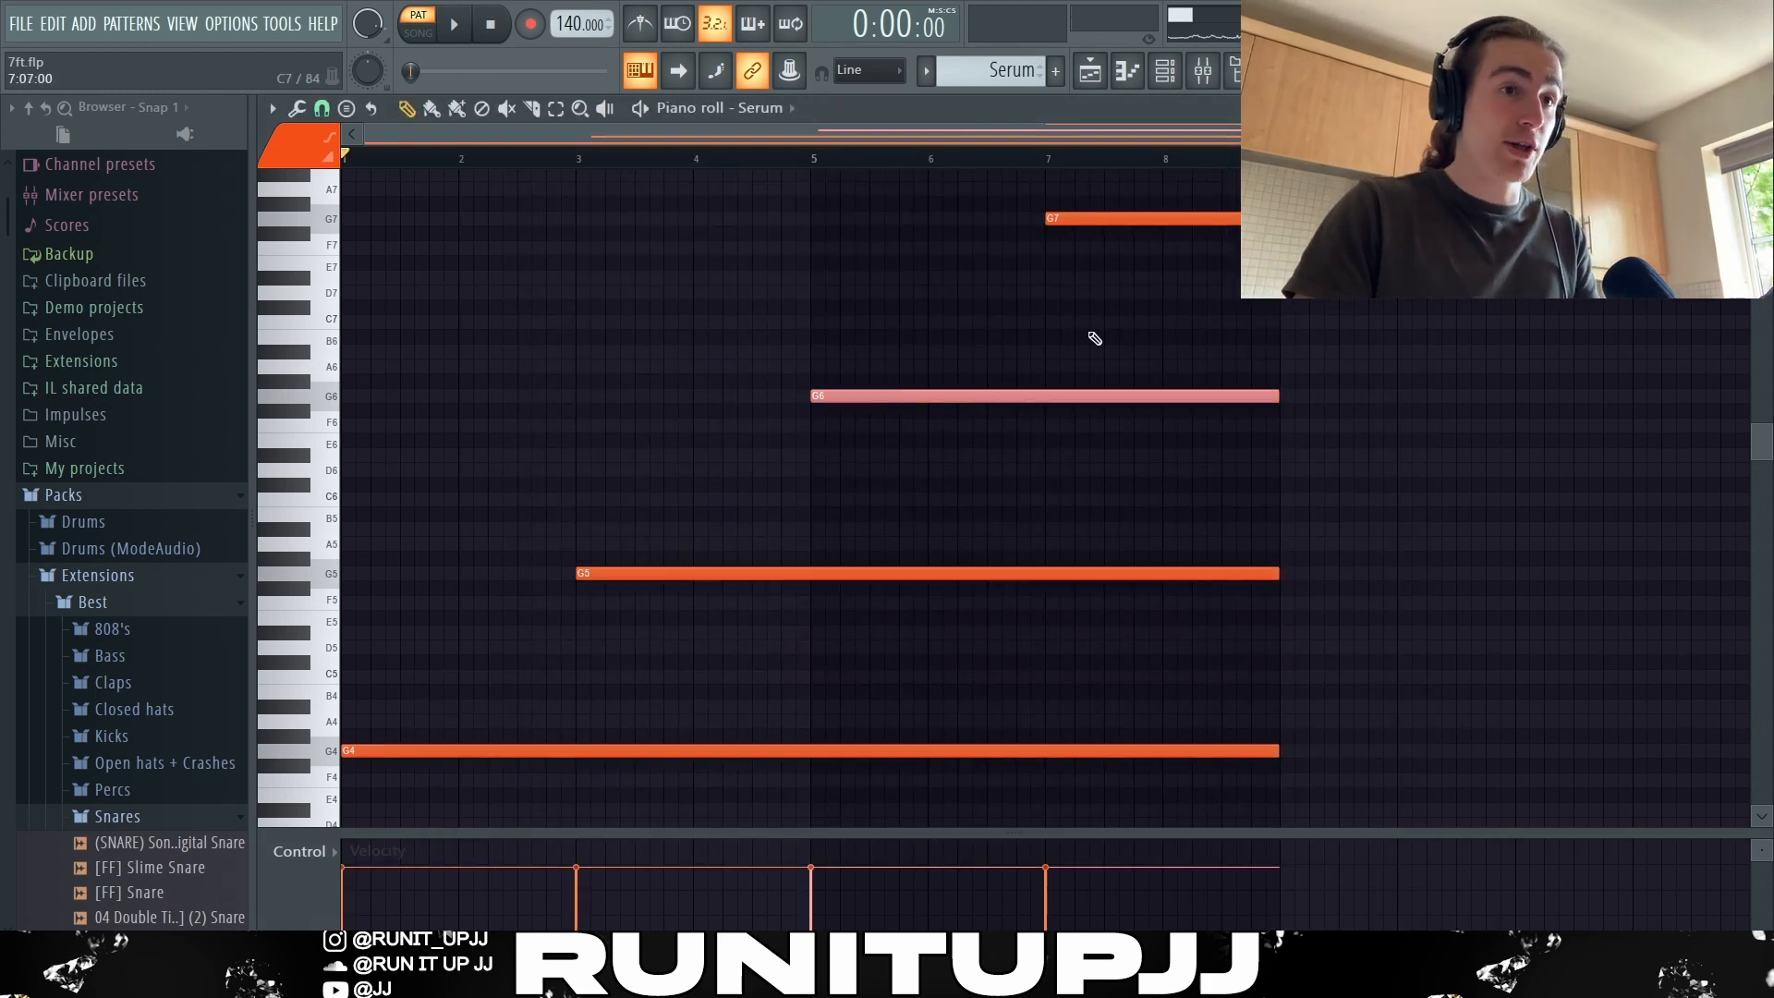
left_click_drag(1094, 198, 1132, 287)
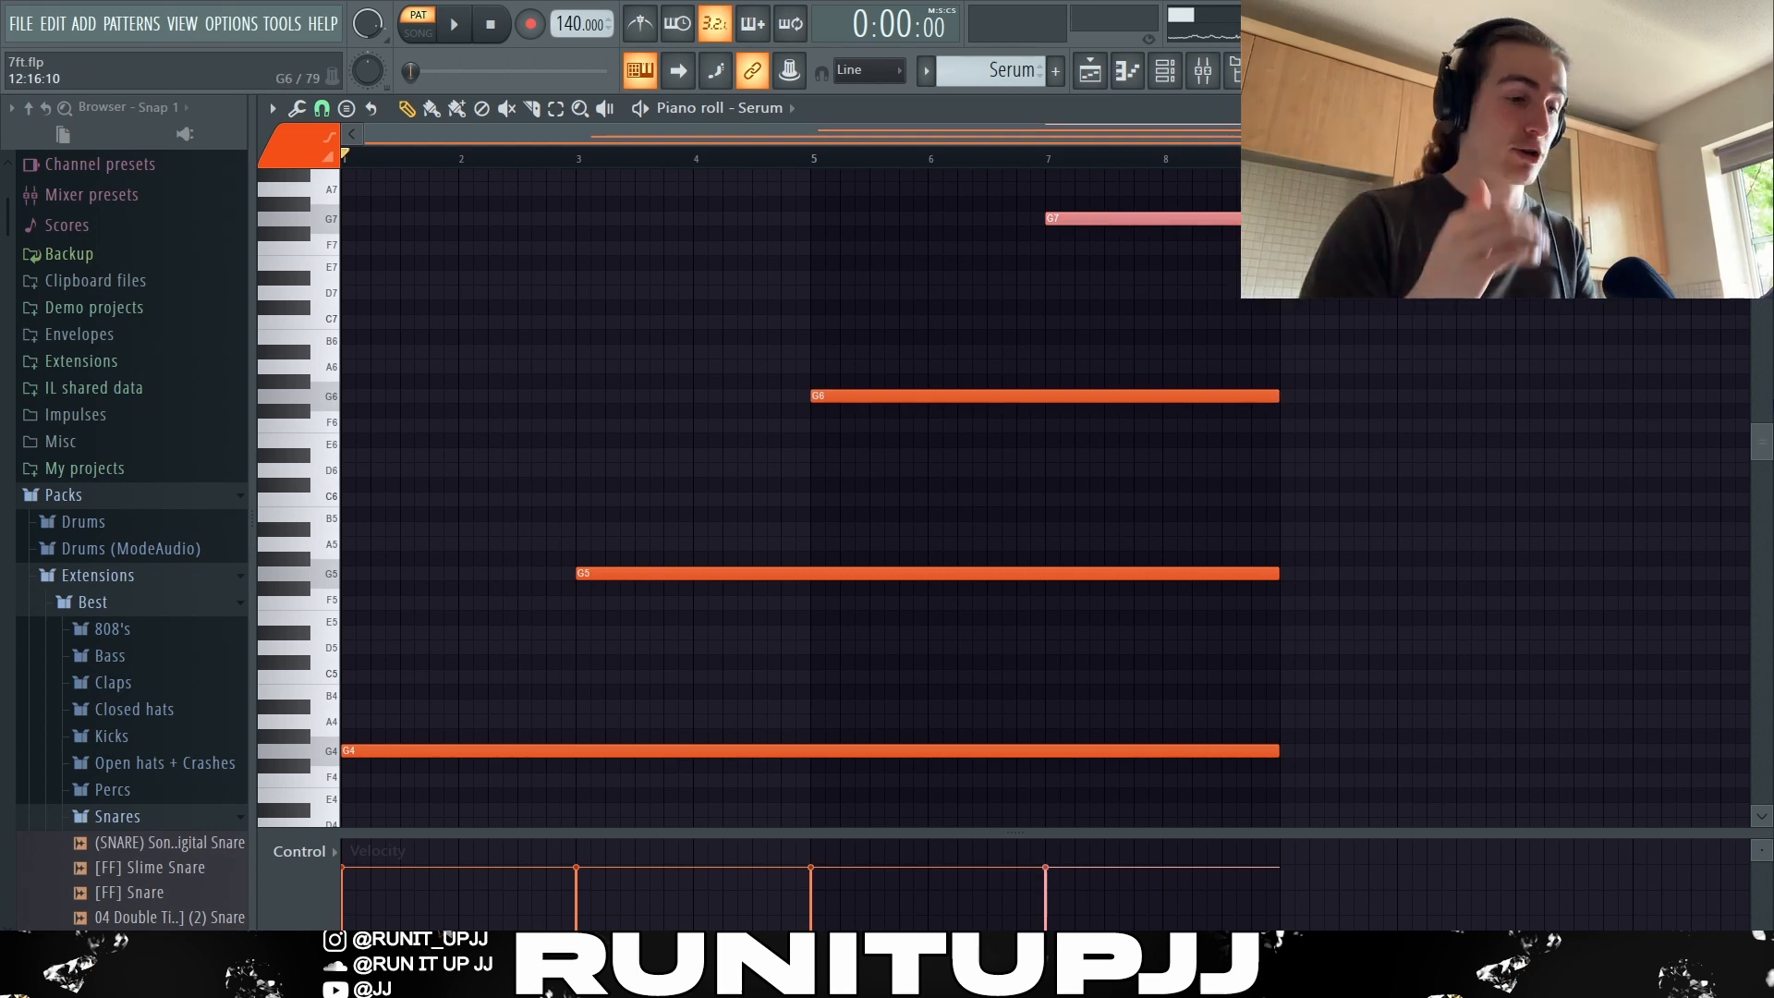
key("ctrl+d")
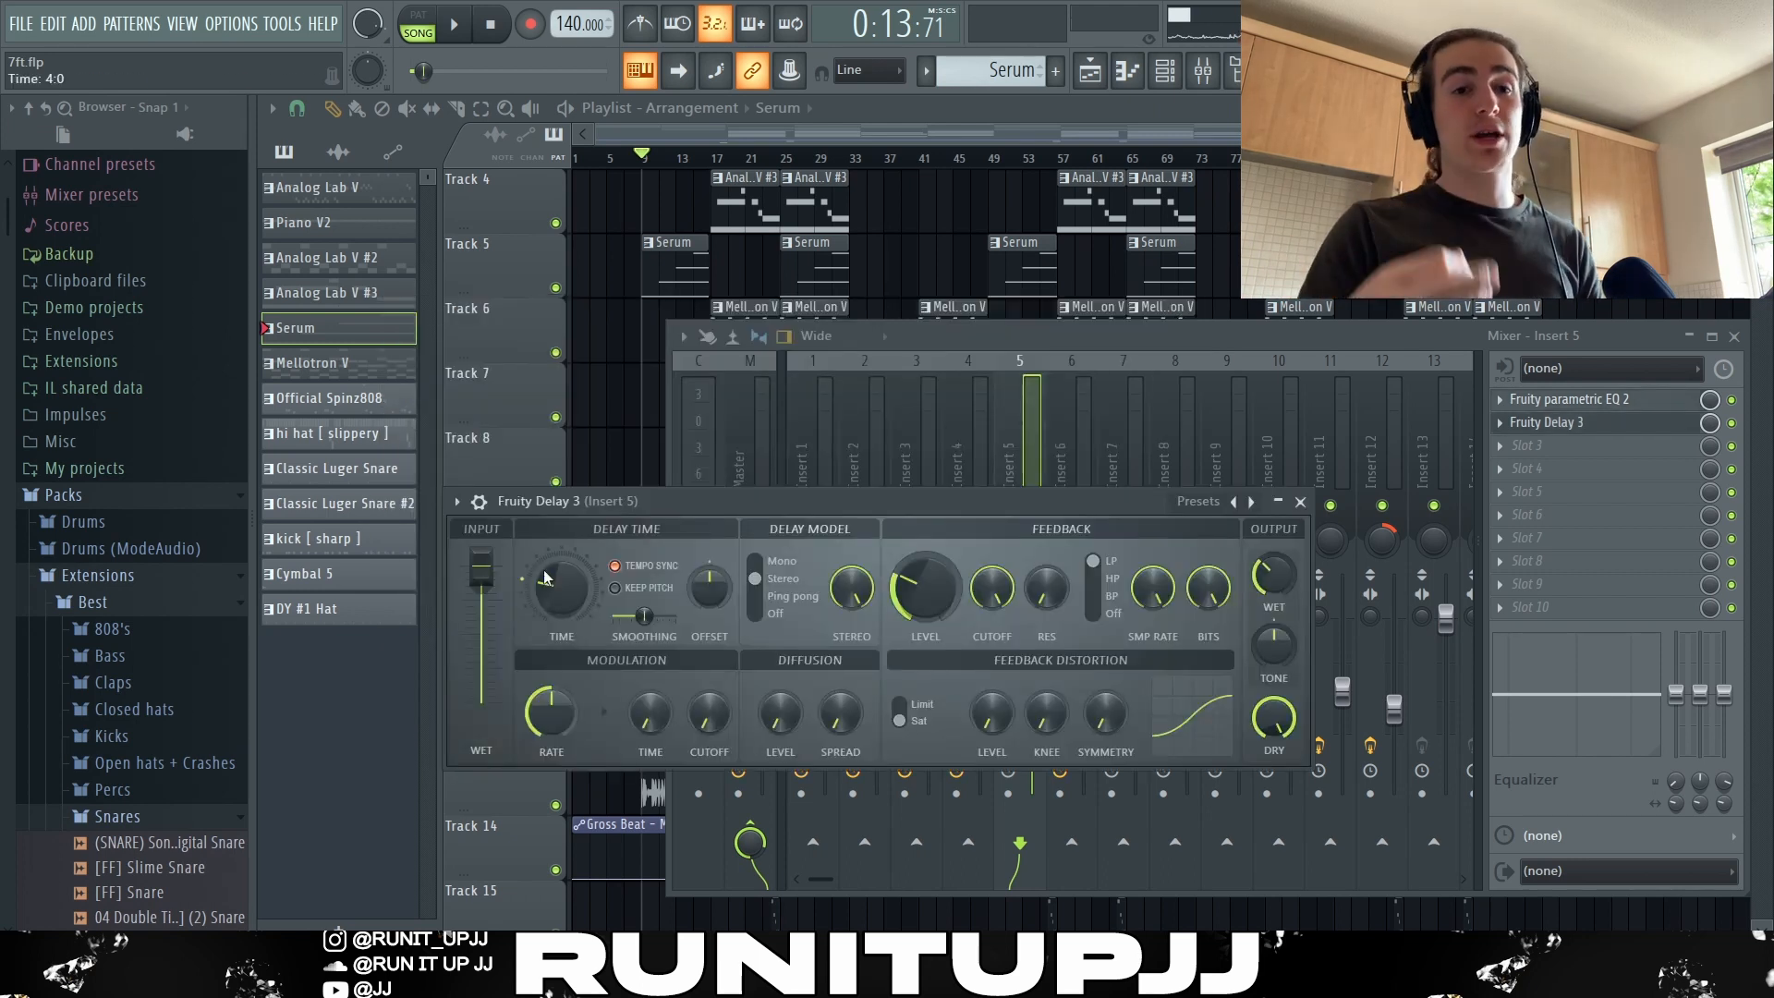
- Review the Fruity Delay 3 settings on the Serum insert and play back the playlist arrangement from bar 25
left_click(615, 589)
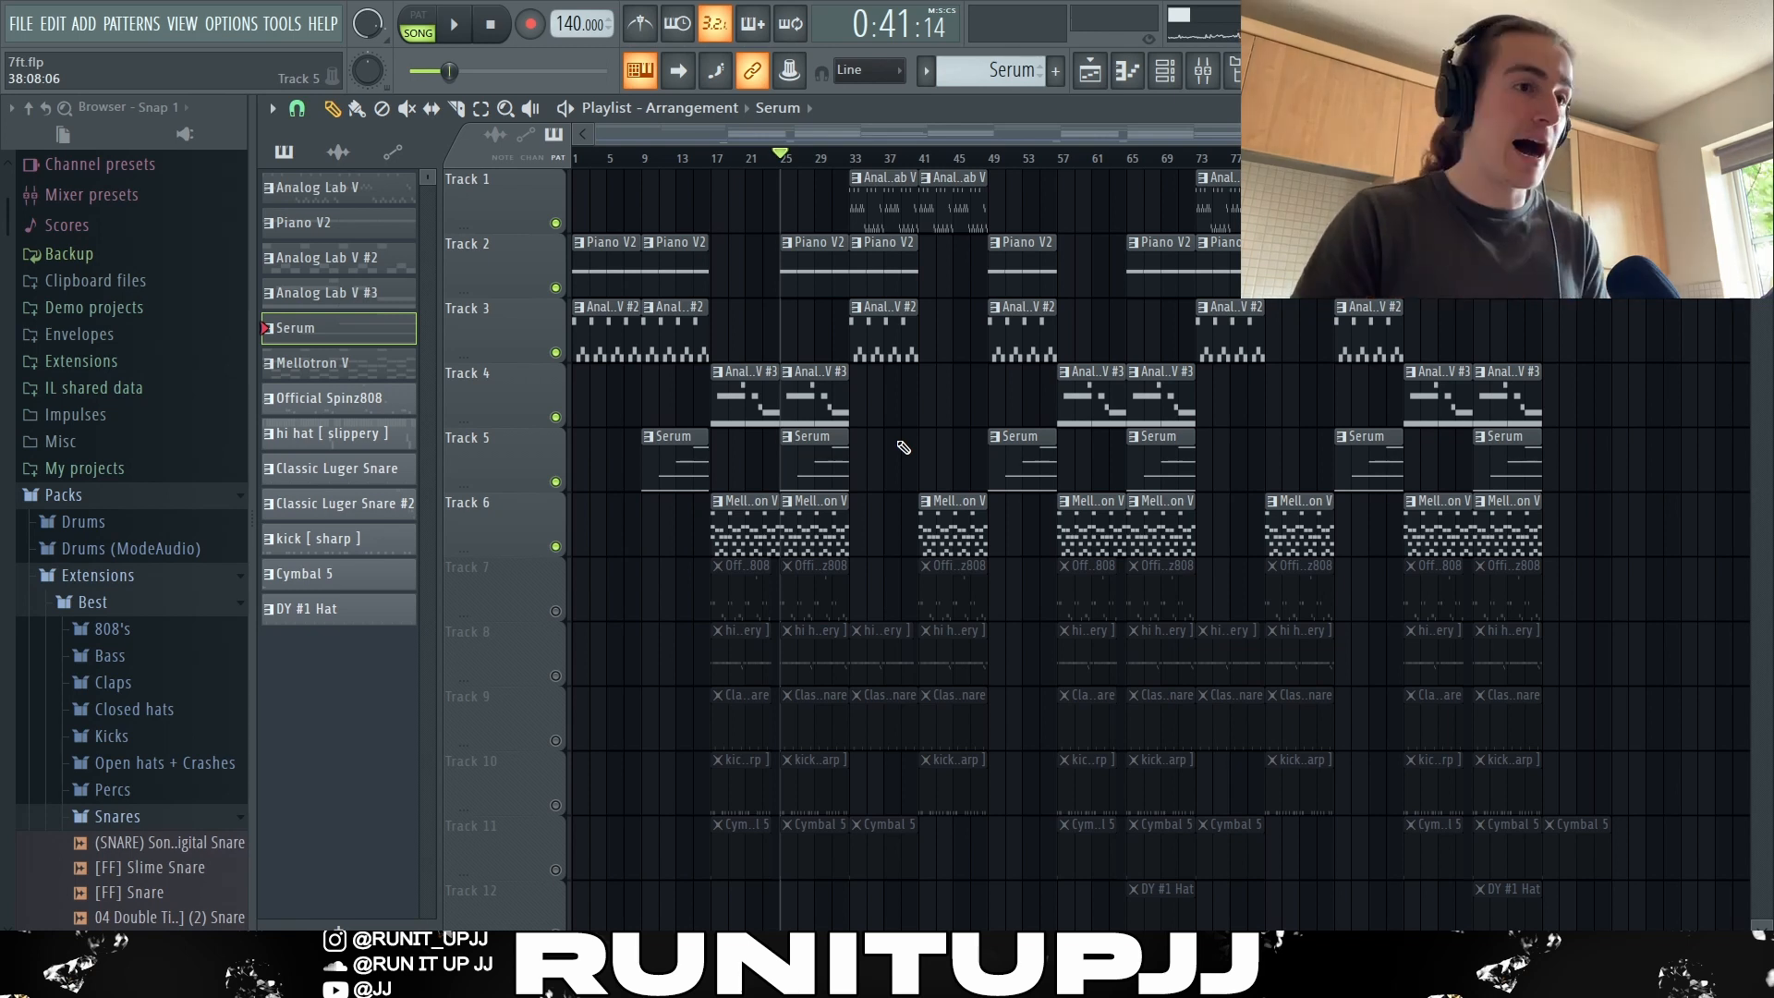
key("space")
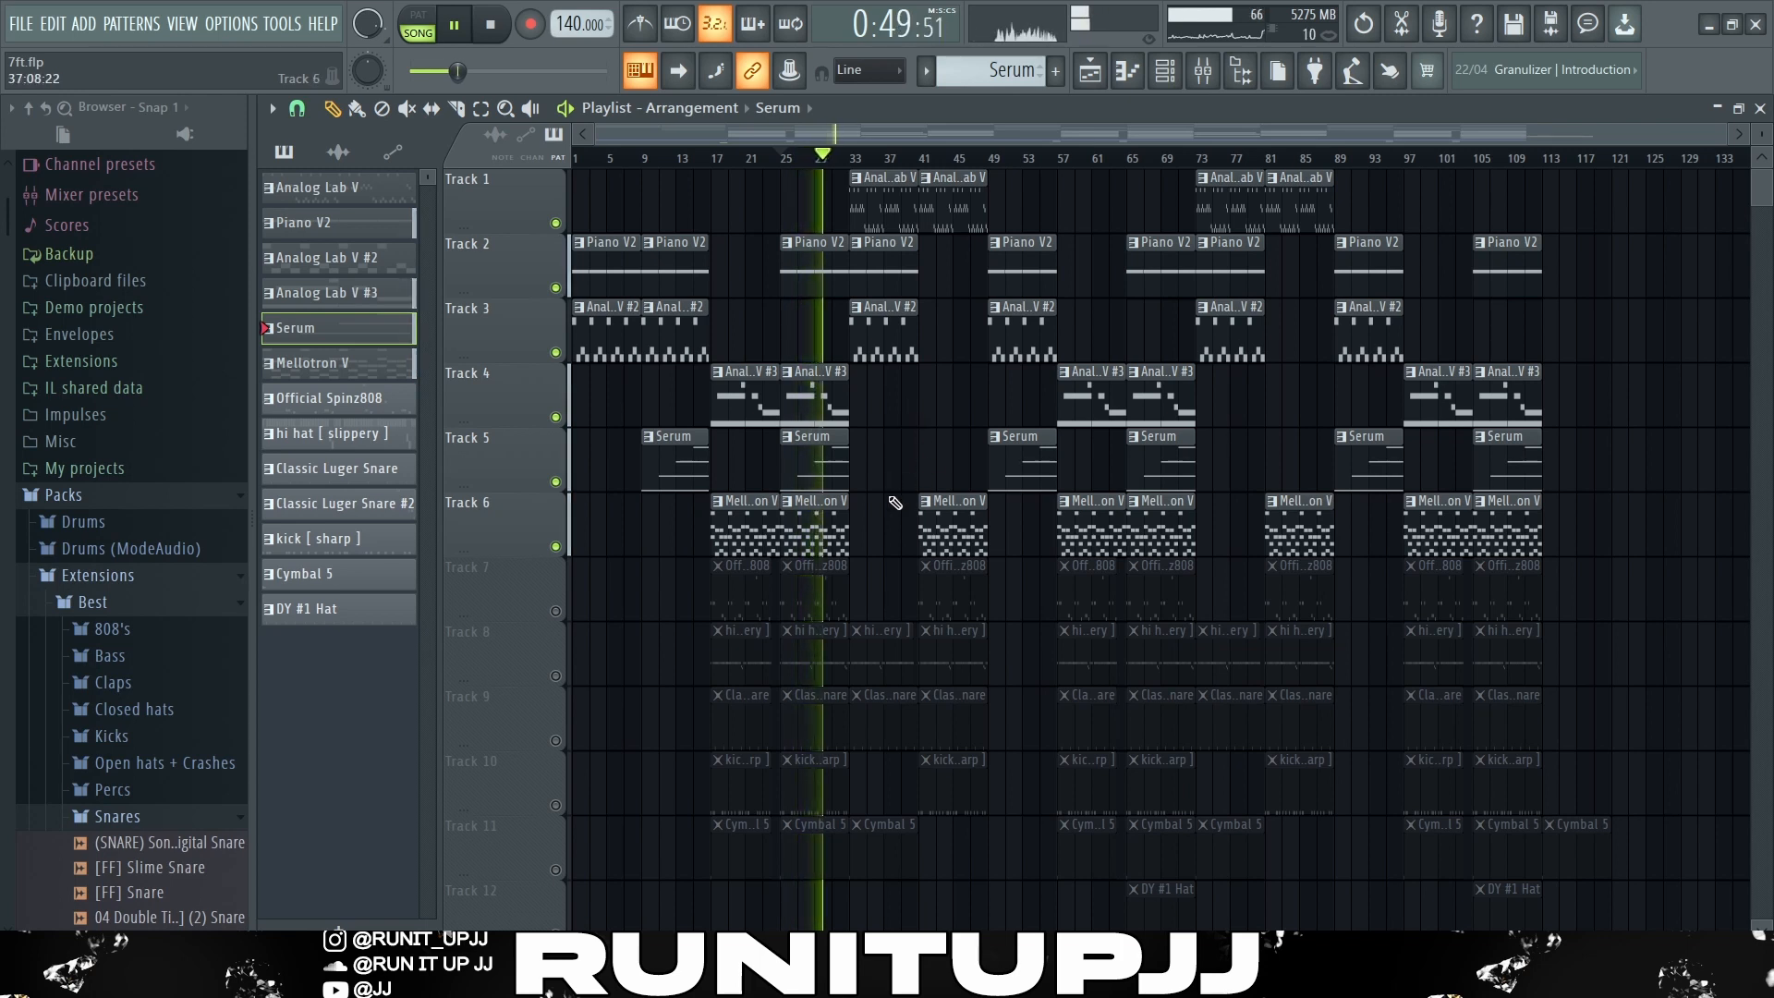
scroll(893, 504, "down", 1)
scroll(901, 509, "up", 1)
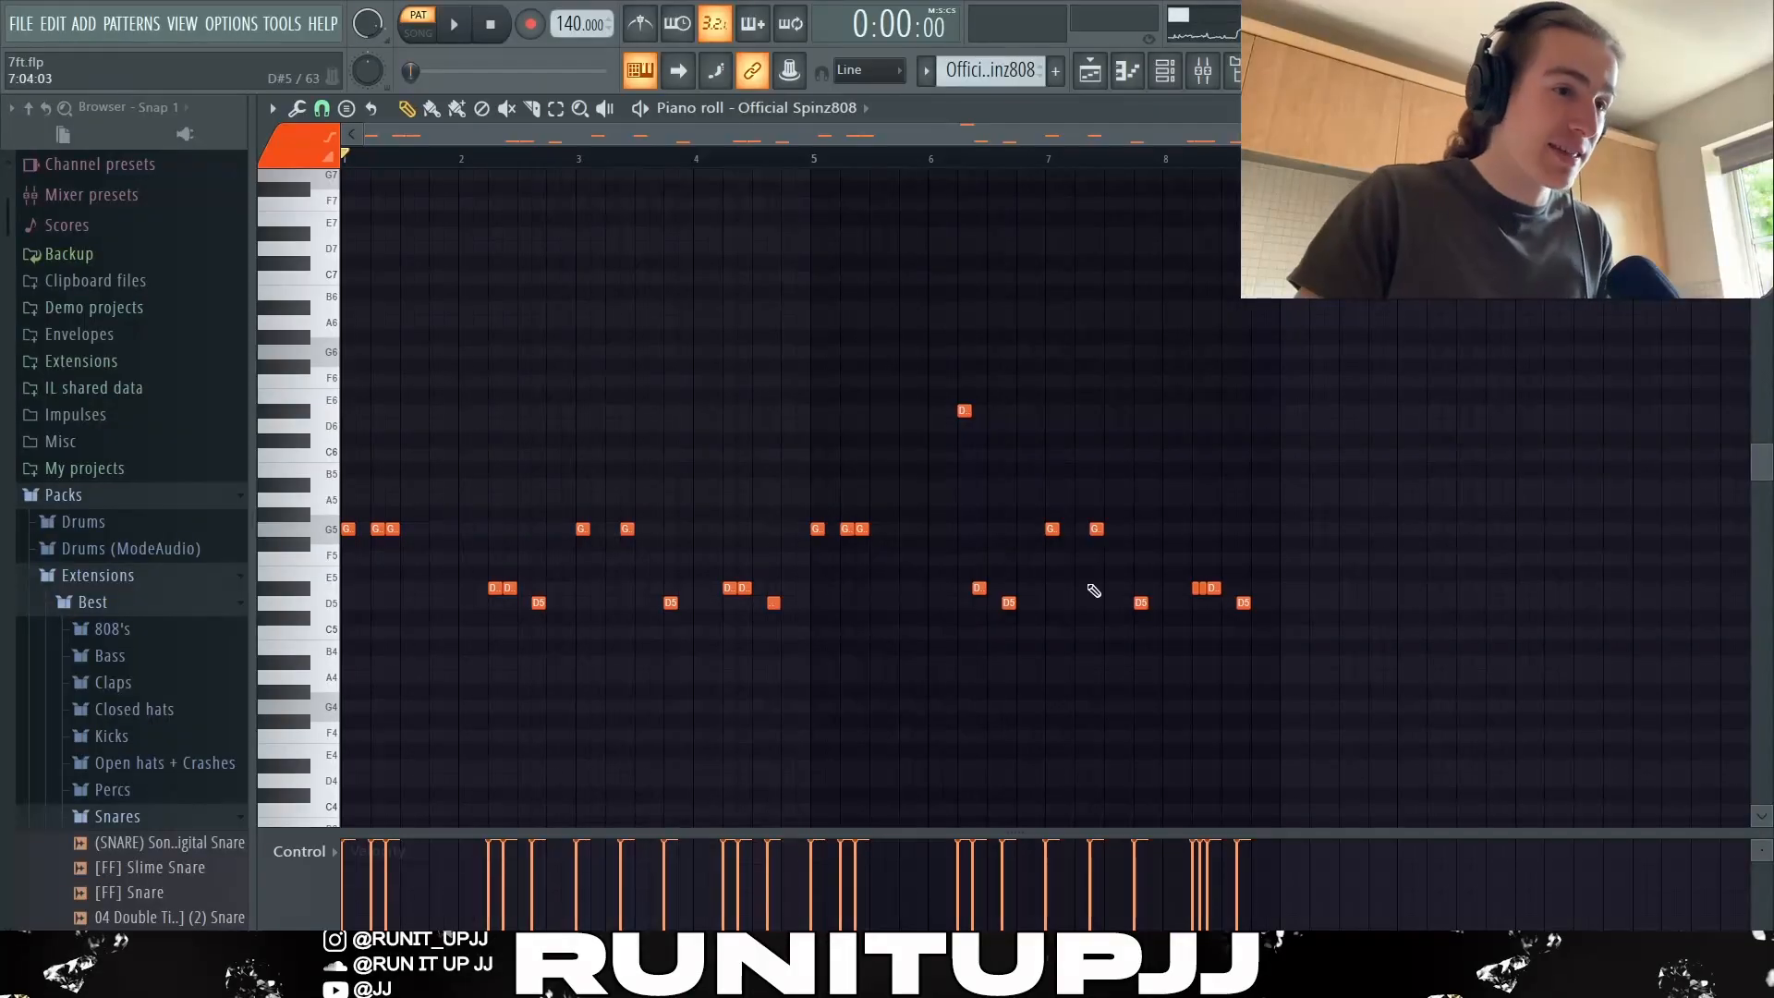
- Examine the Official Spinz808 note groups in the piano roll, including the single high note in bar 6
scroll(507, 378, "down", 2)
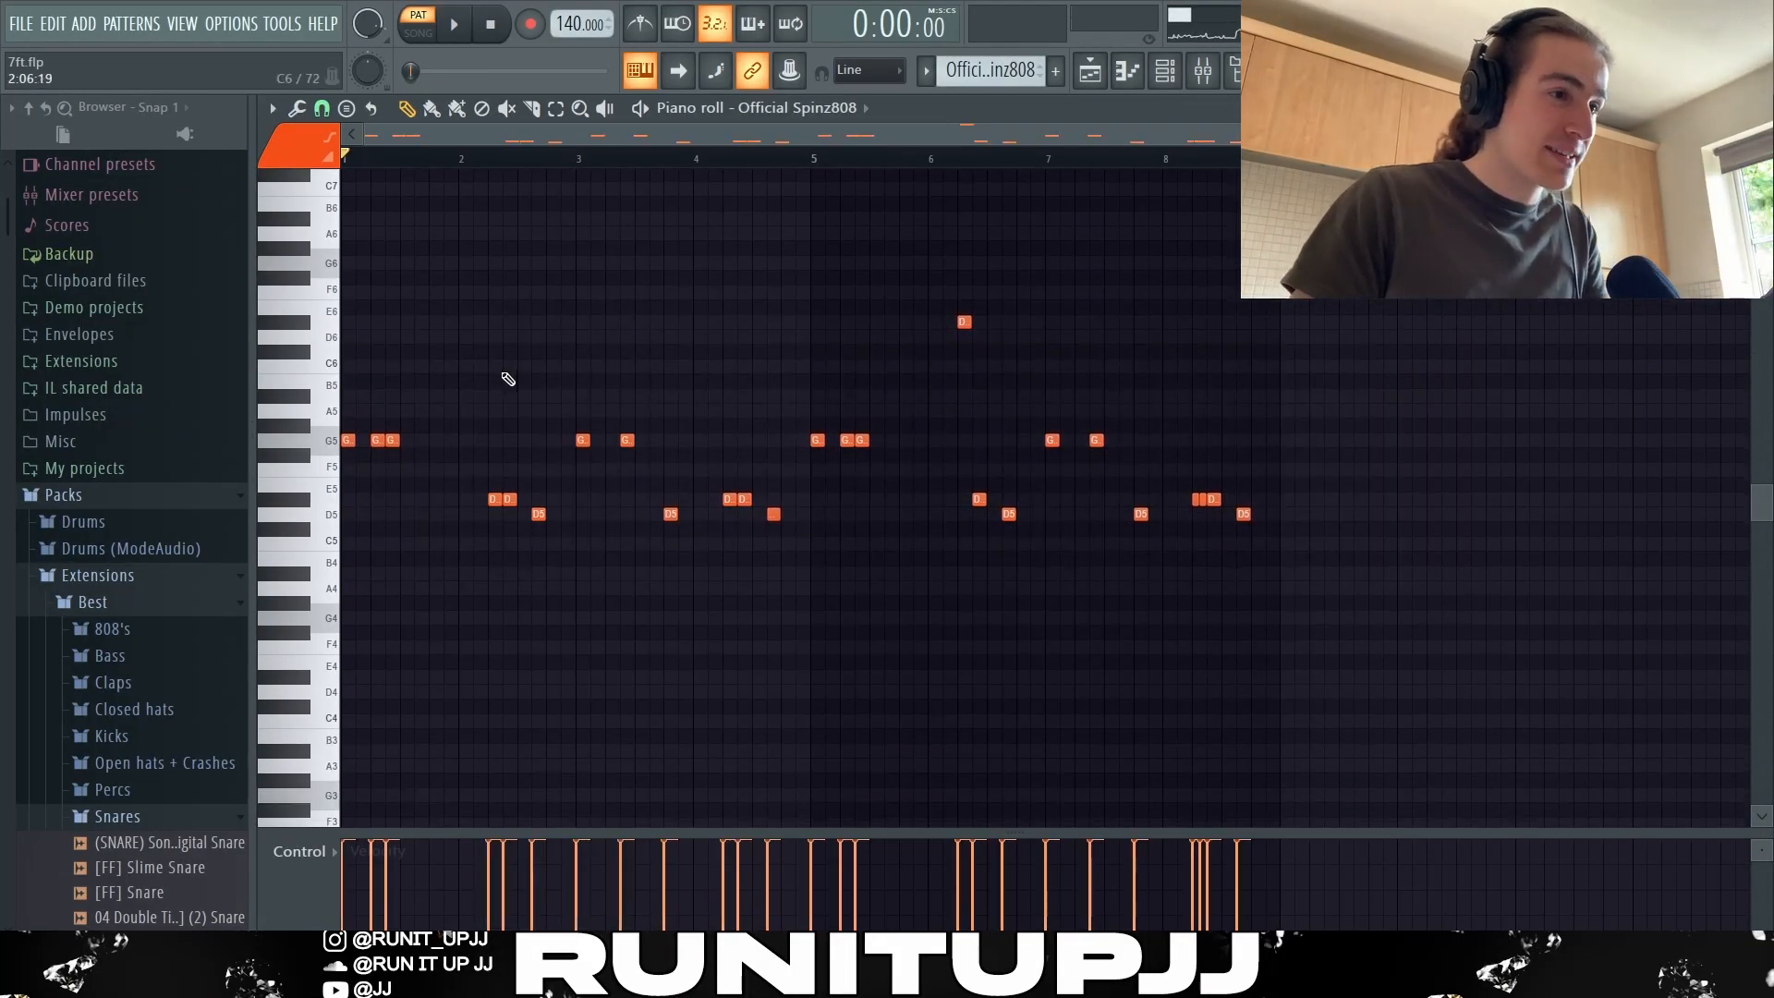
left_click_drag(421, 439, 275, 462)
left_click_drag(475, 470, 553, 560)
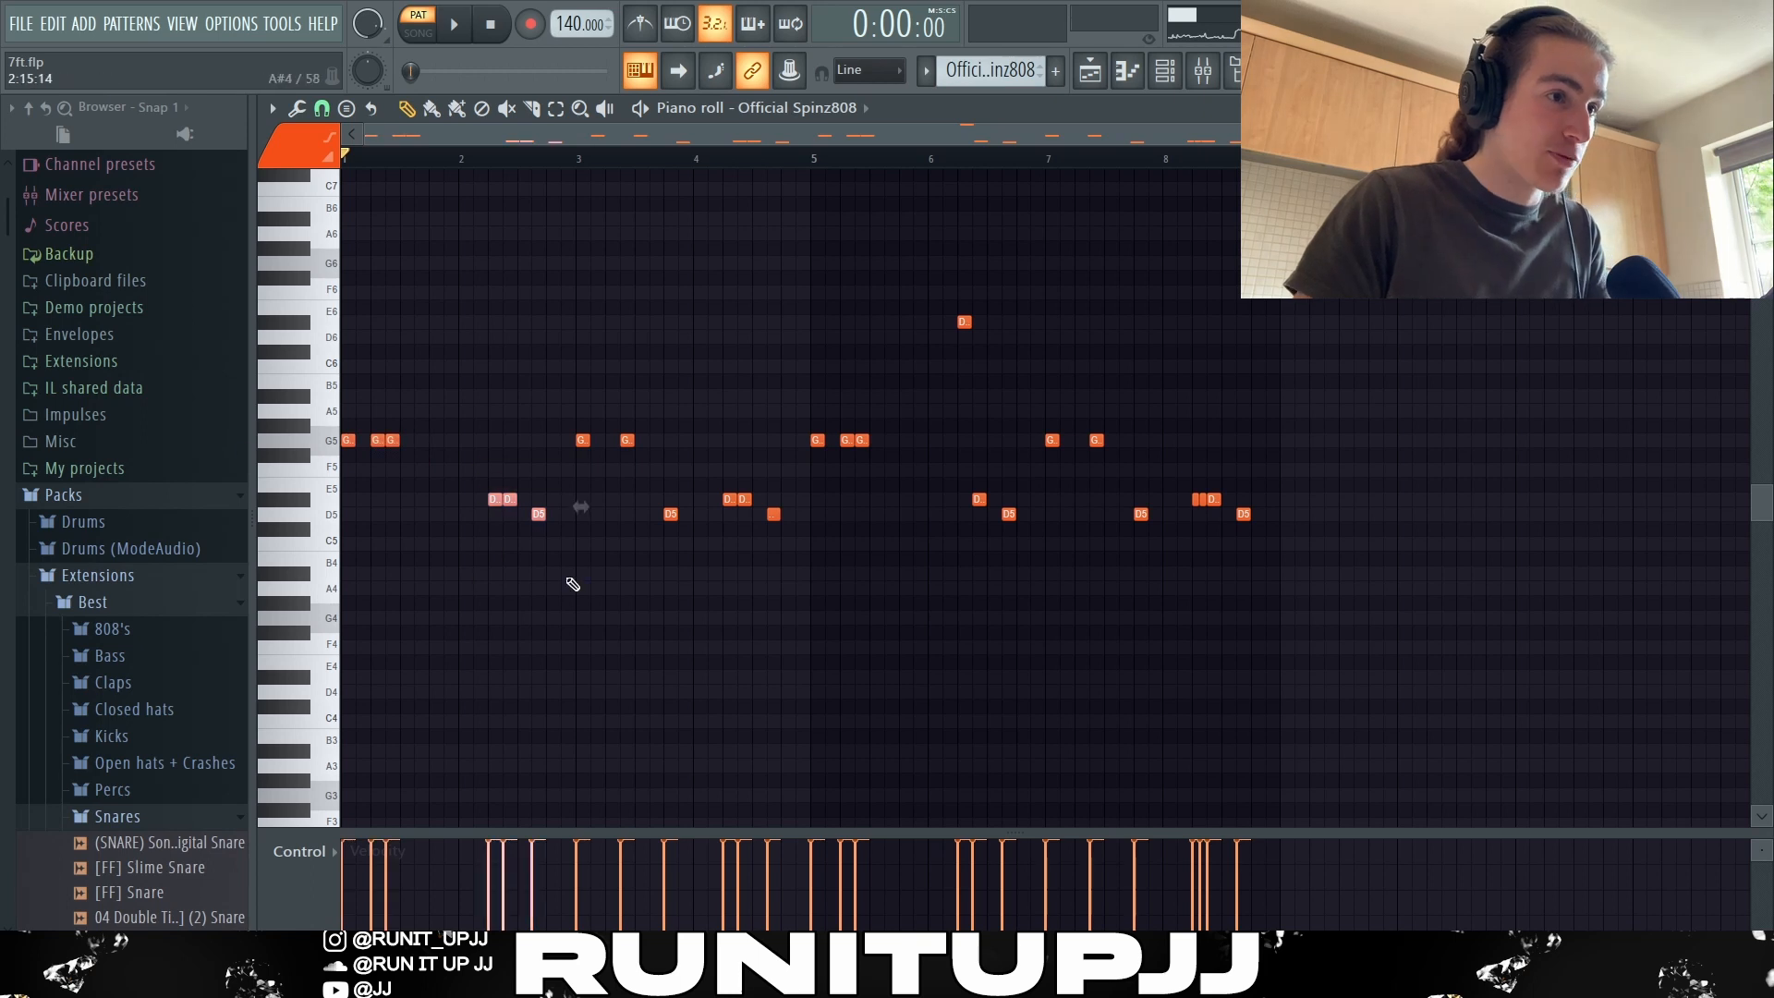
left_click(652, 509, "ctrl")
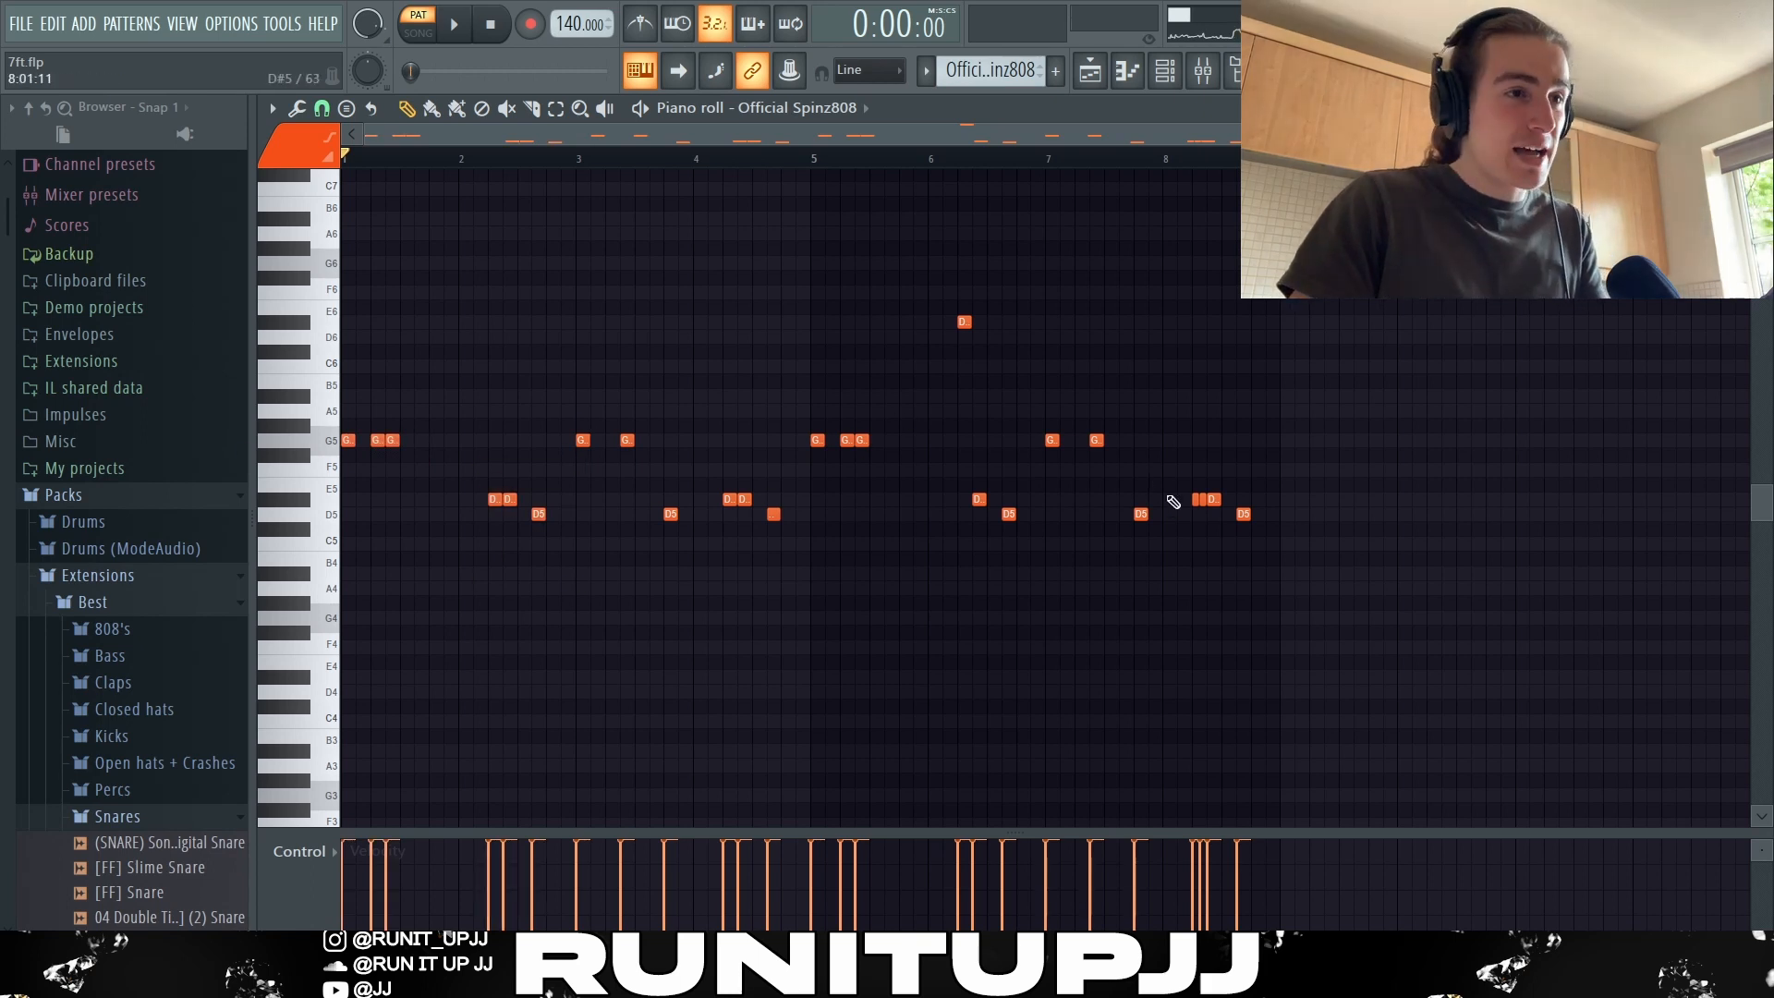
left_click_drag(1186, 497, 1189, 490)
left_click_drag(993, 332, 760, 320)
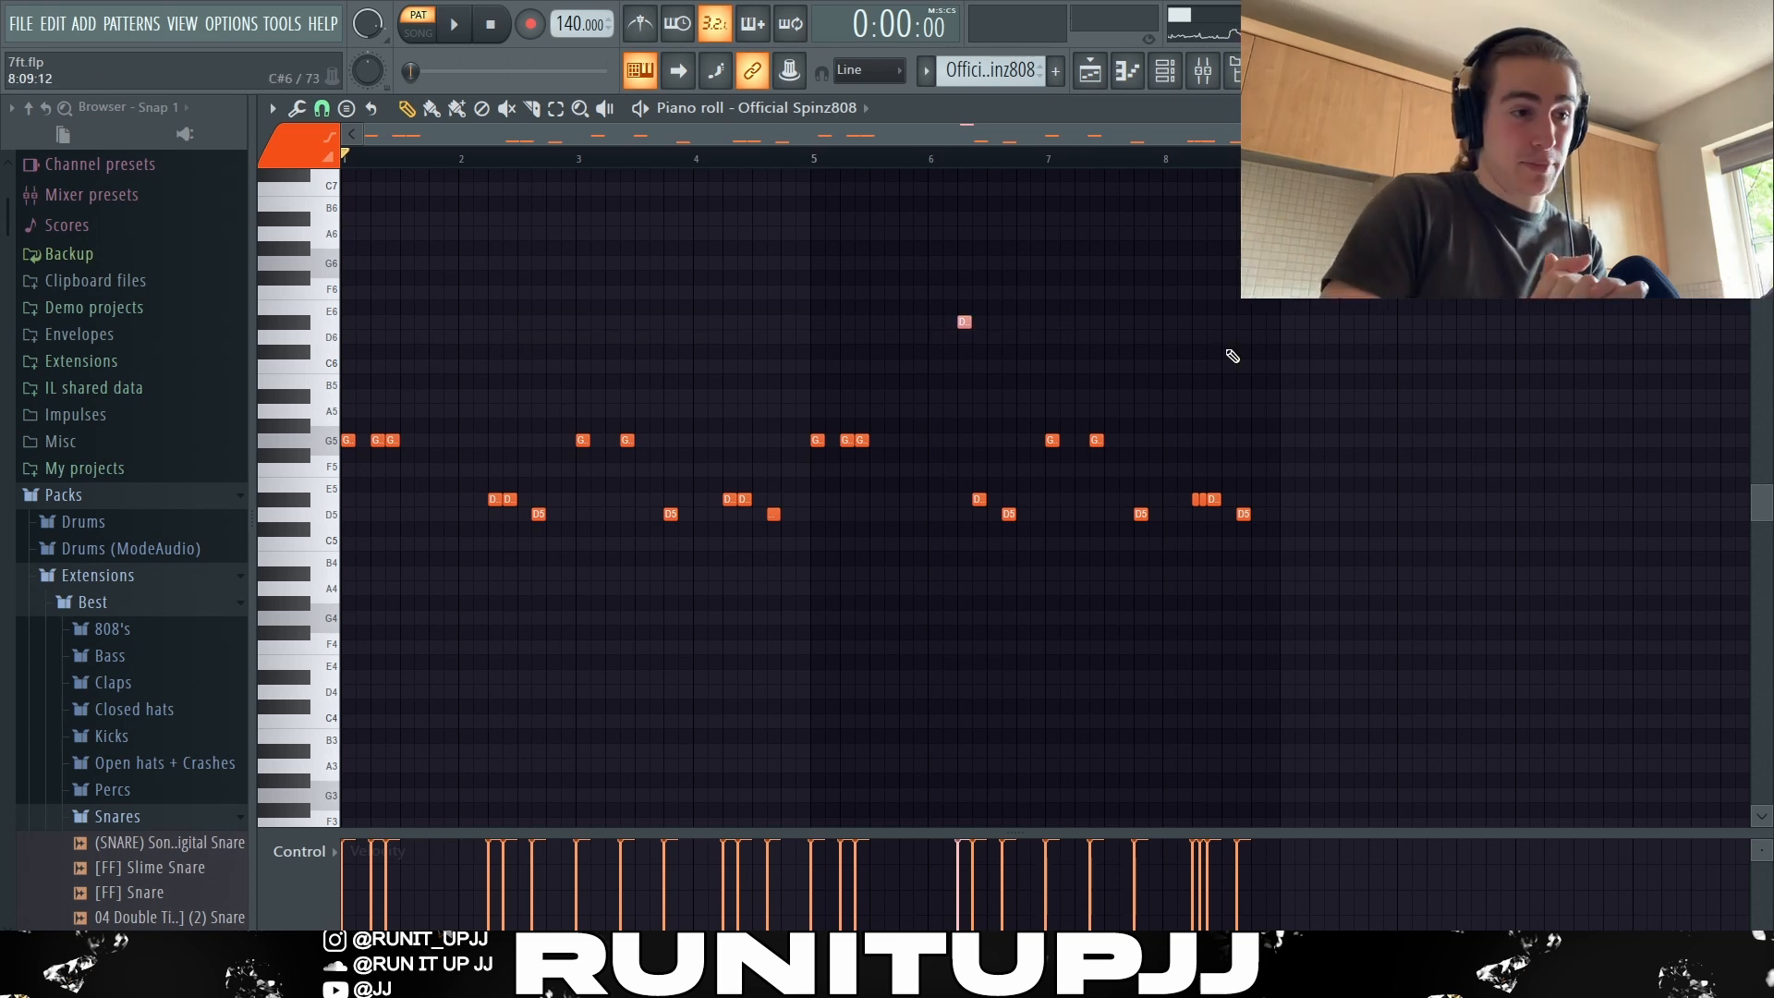
- Lower the velocity of all the 808 notes slightly, raise it back to maximum and deselect the notes
key("ctrl+a")
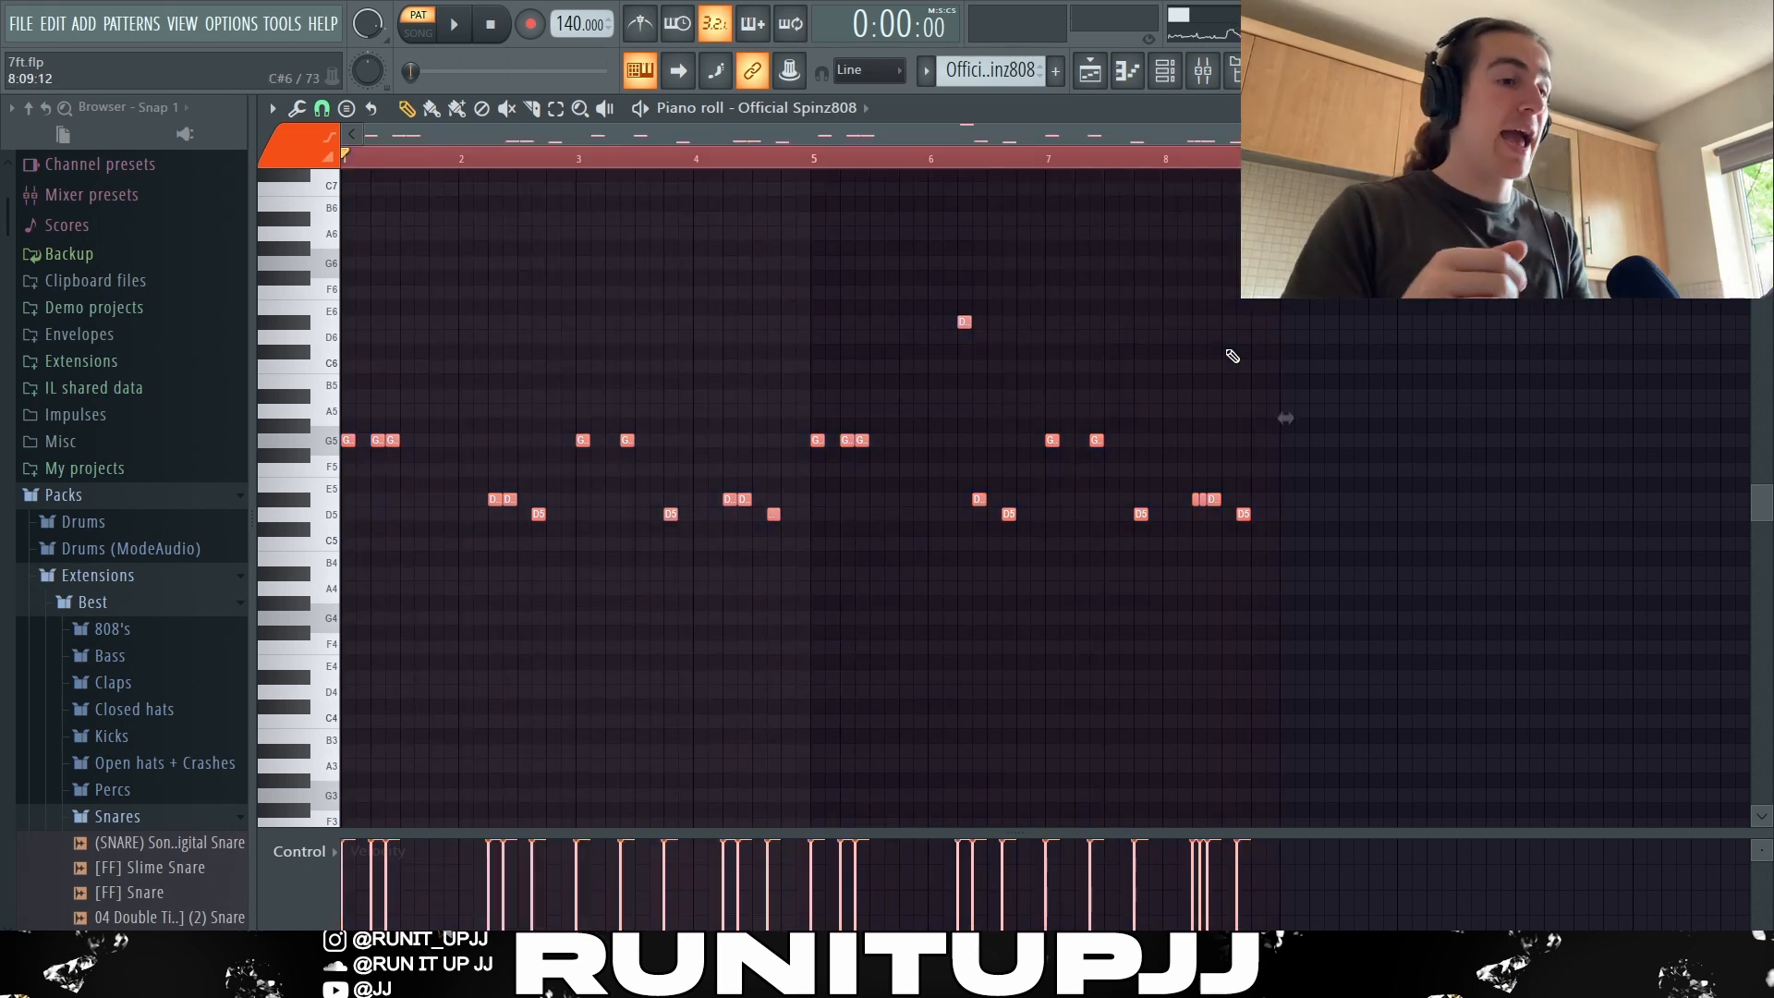
scroll(1224, 347, "down", 1)
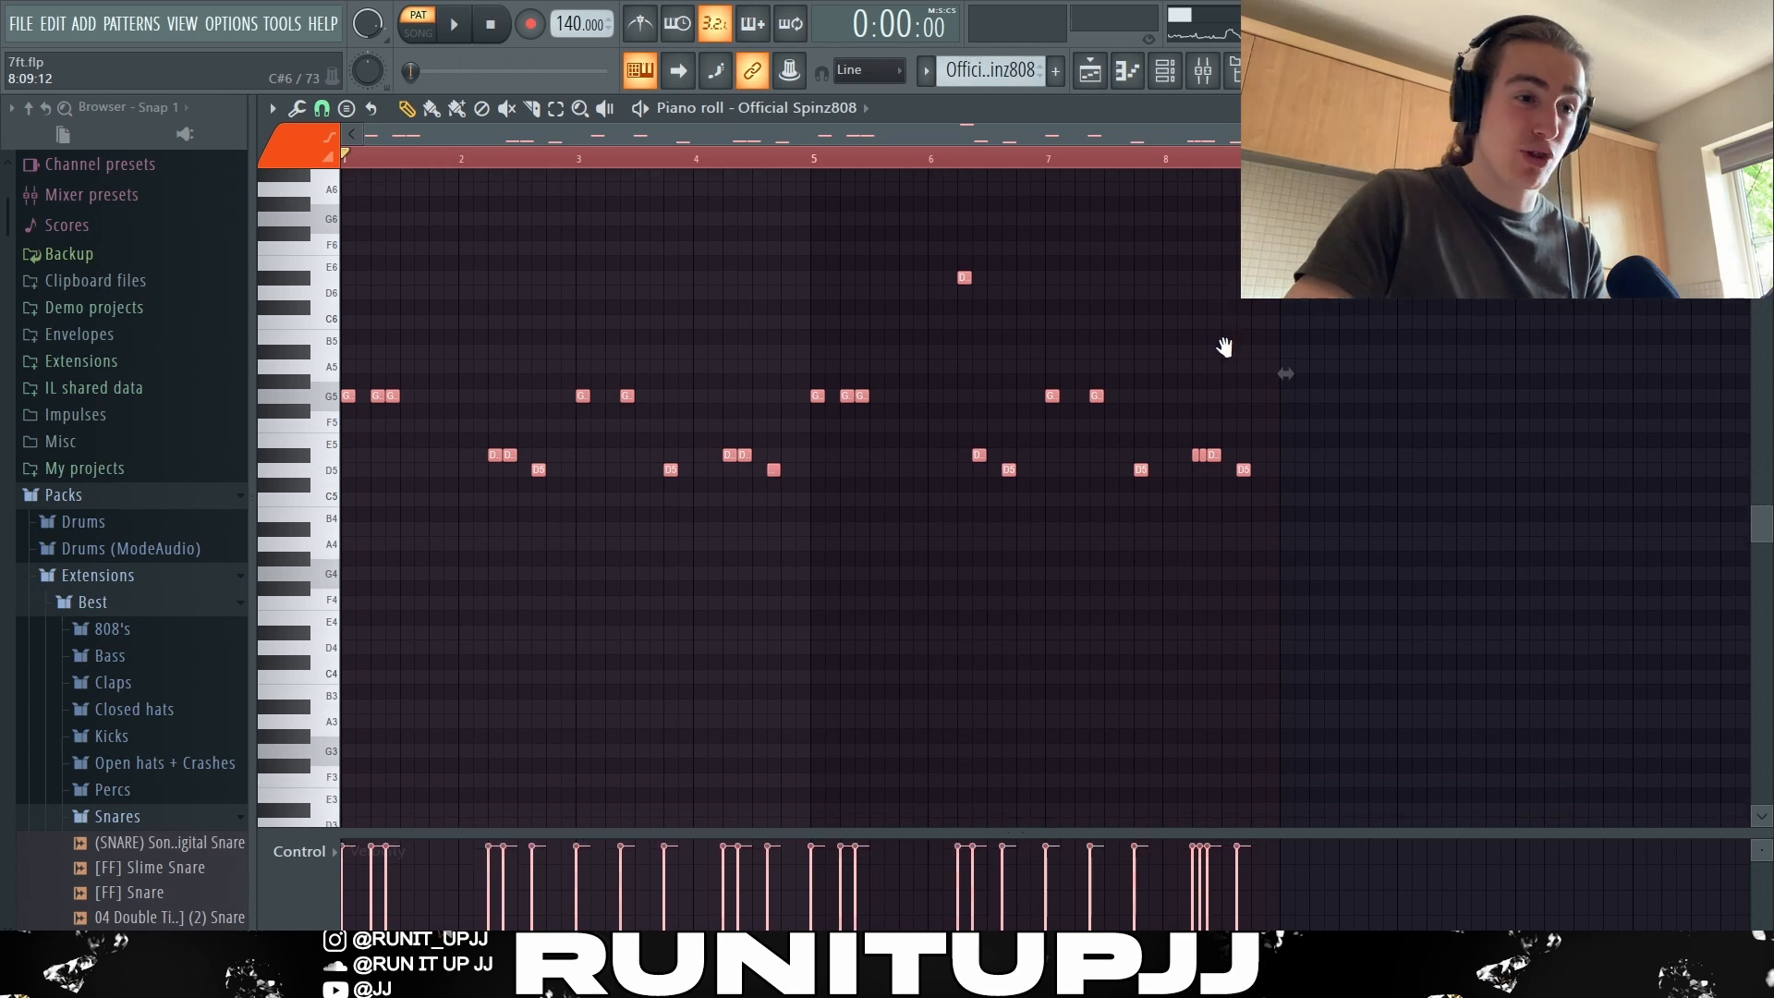
scroll(1224, 348, "up", 2)
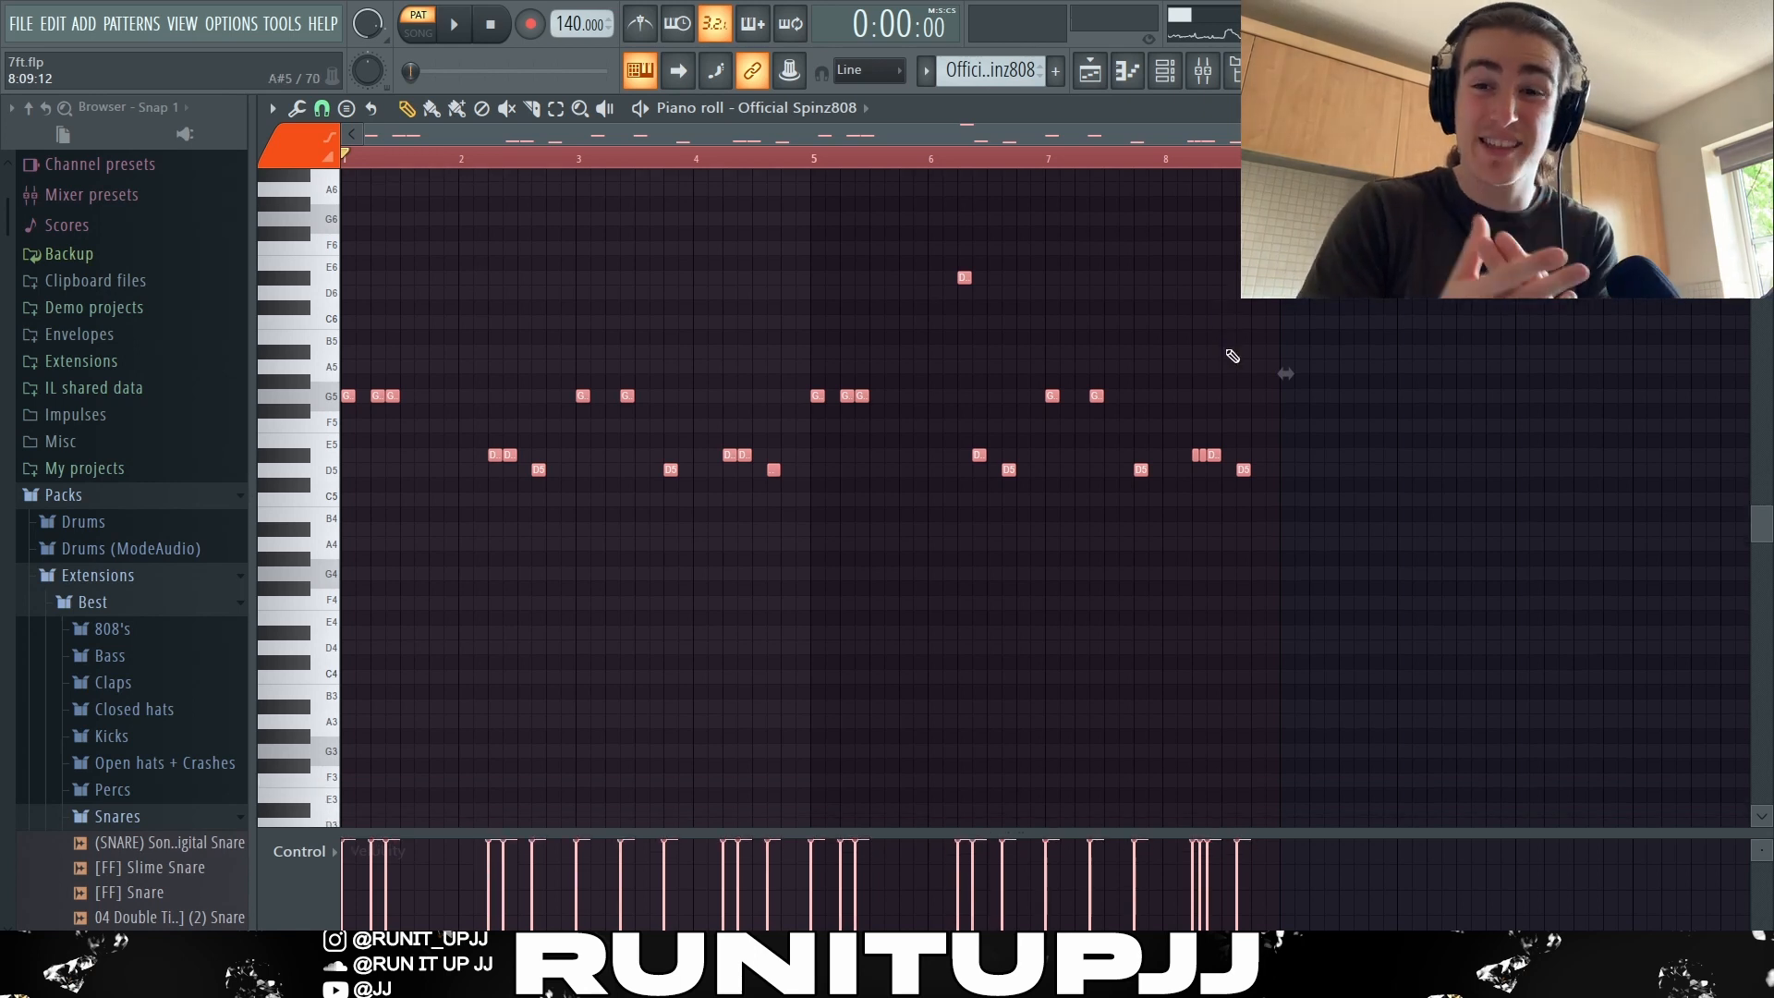
key("ctrl+d")
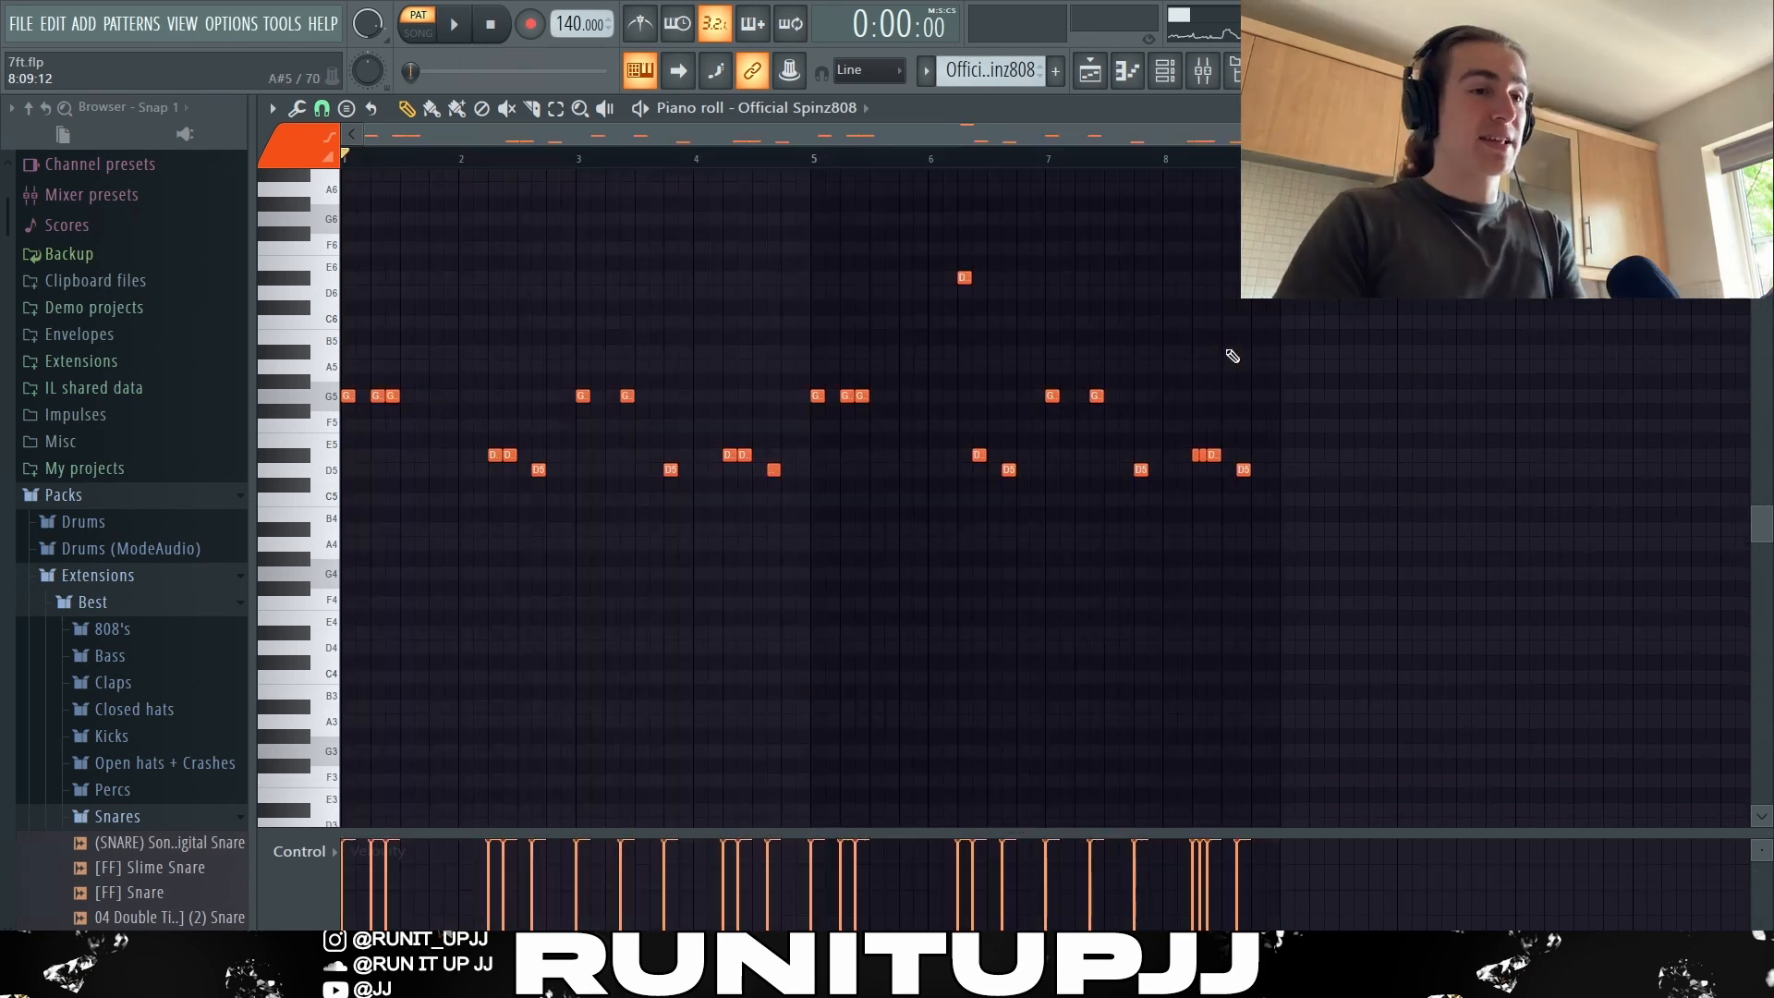
- Play back the Official Spinz808 pattern
scroll(1346, 476, "up", 2)
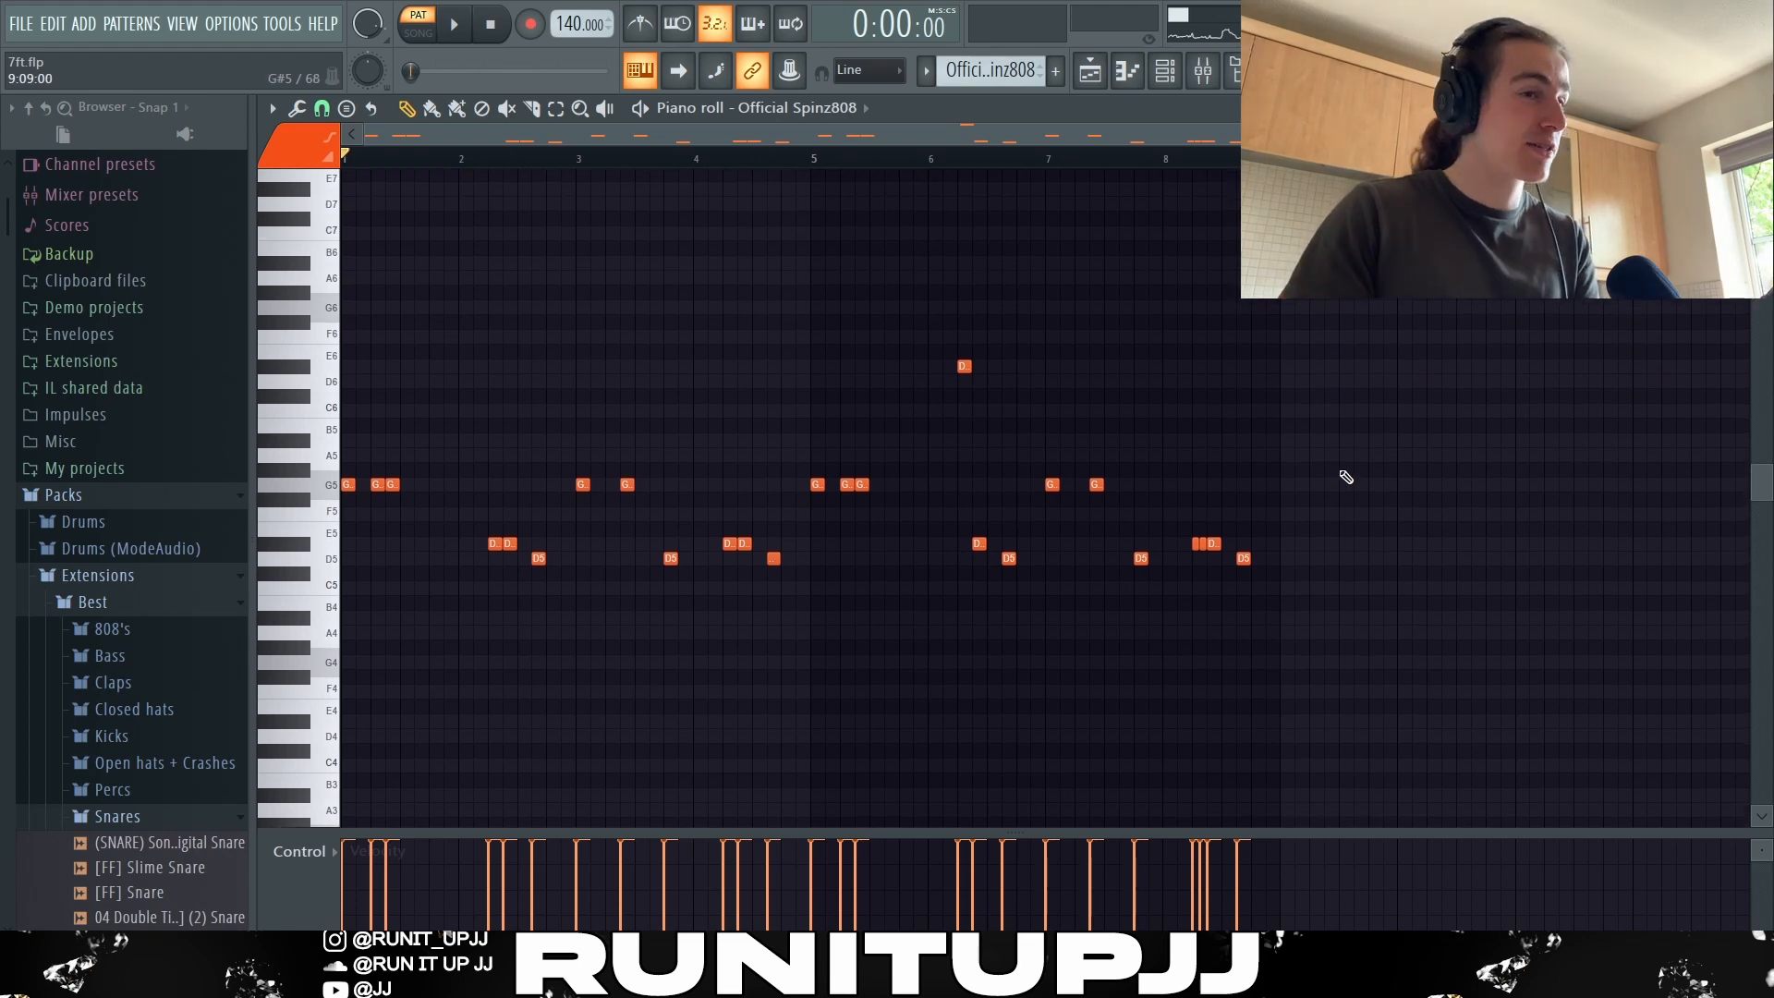
key("space")
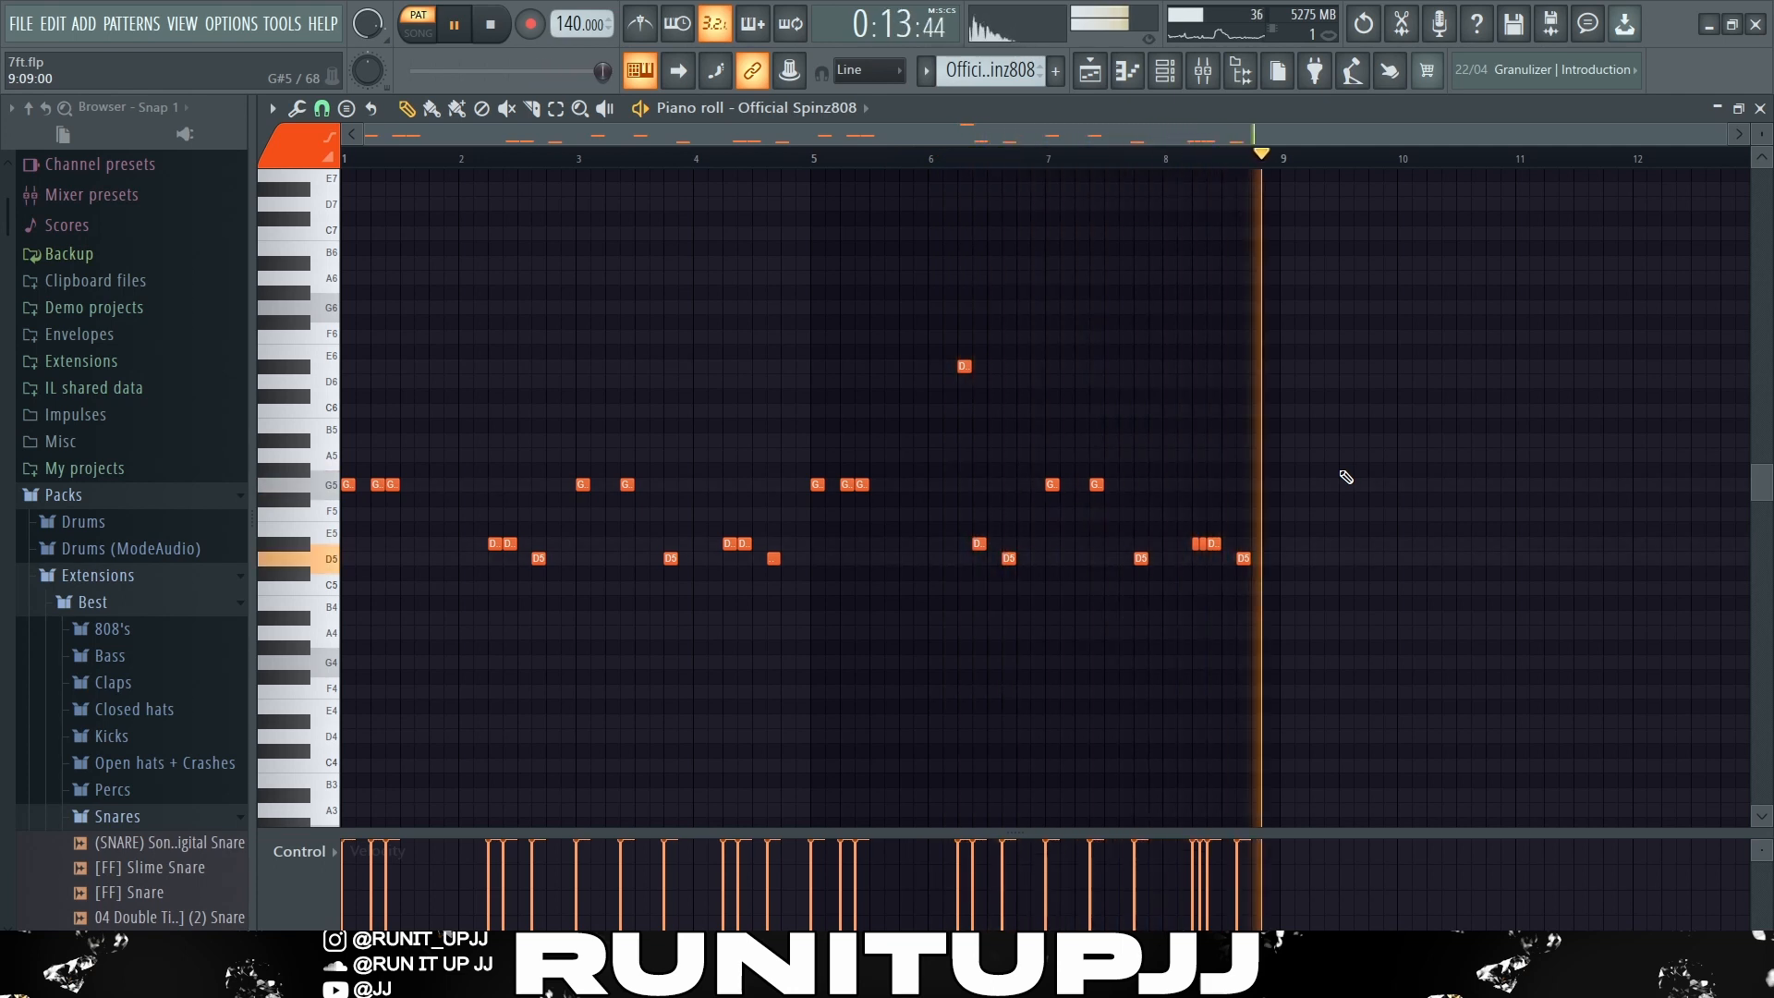
- Stop the 808 playback, examine the hi hat [ slippery ] notes in the piano roll and play back the pattern
key("space")
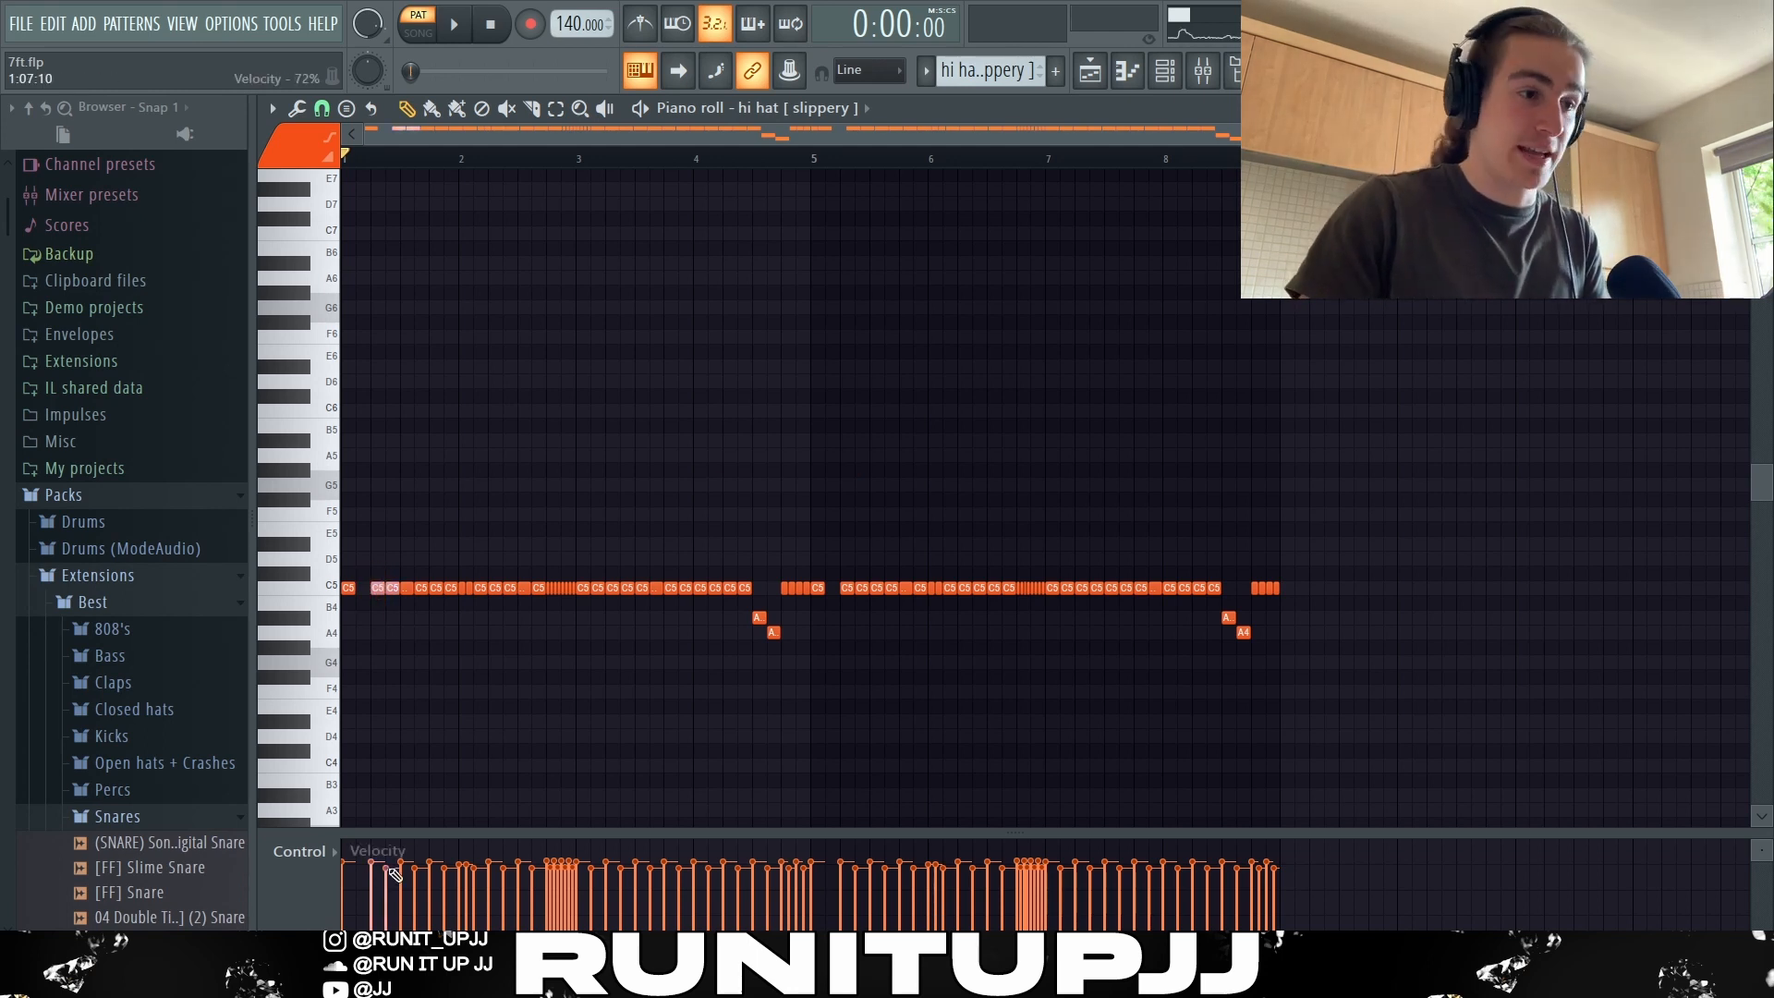
scroll(379, 795, "up", 3, "ctrl")
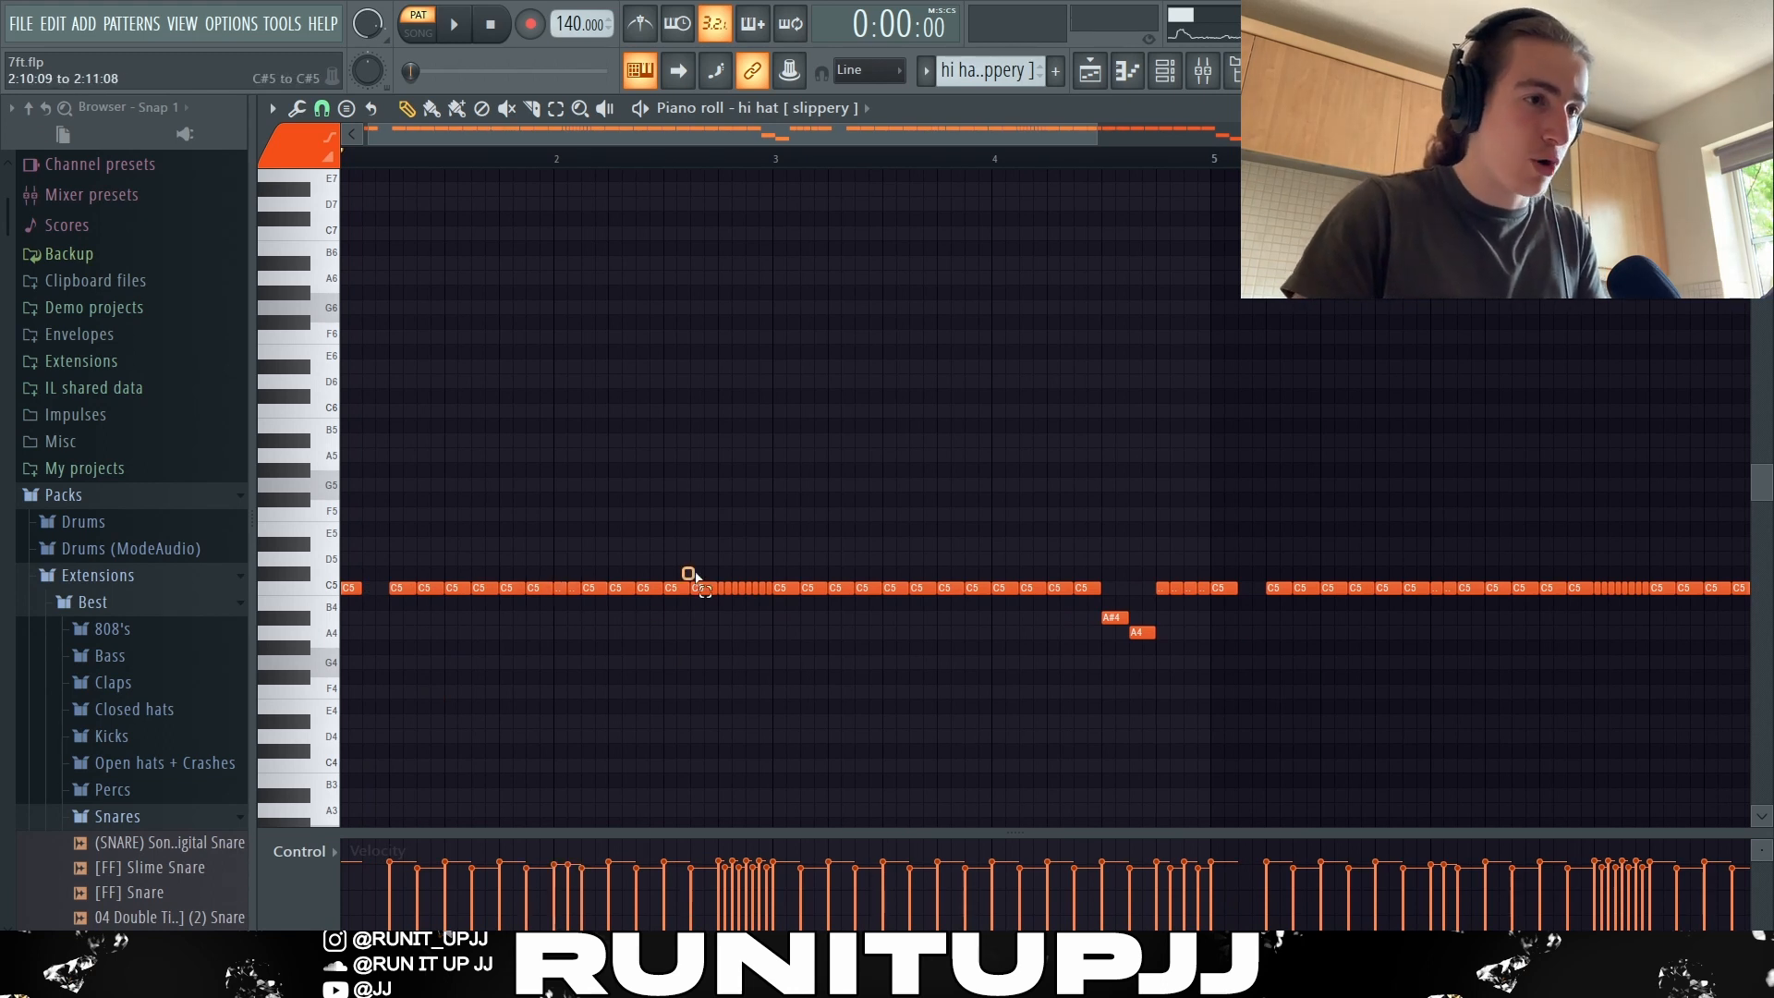
scroll(1108, 730, "down", 3, "ctrl")
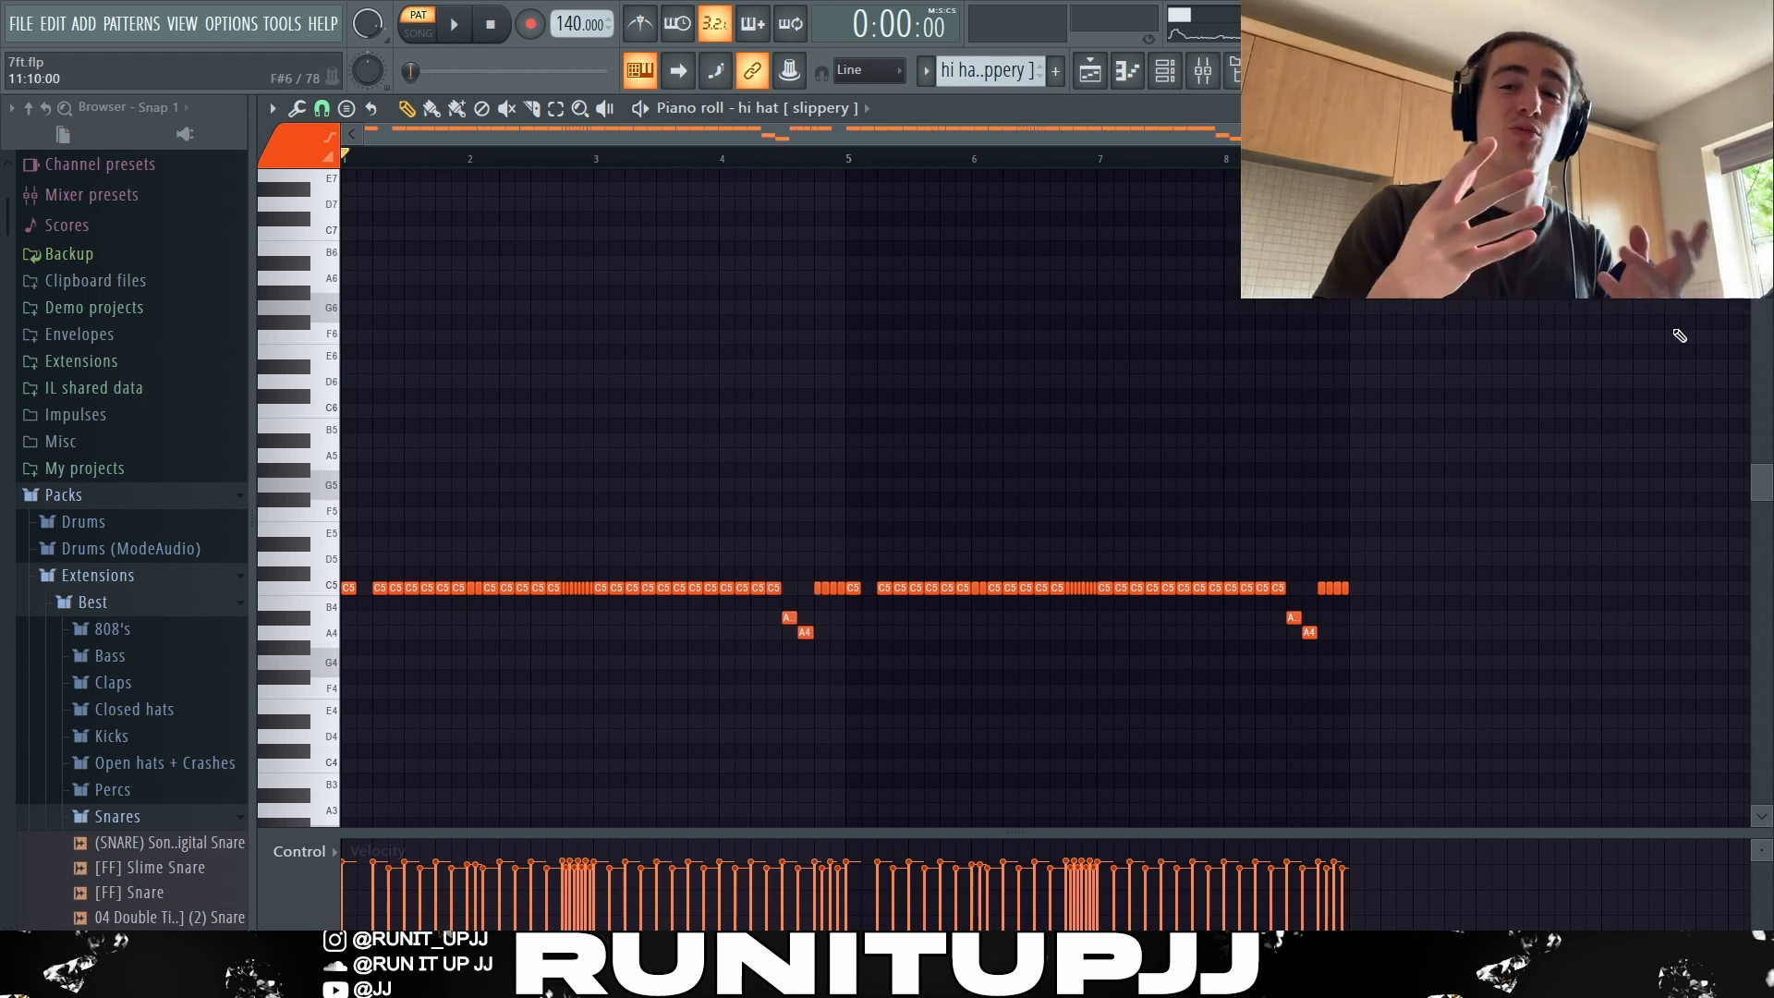
key("space")
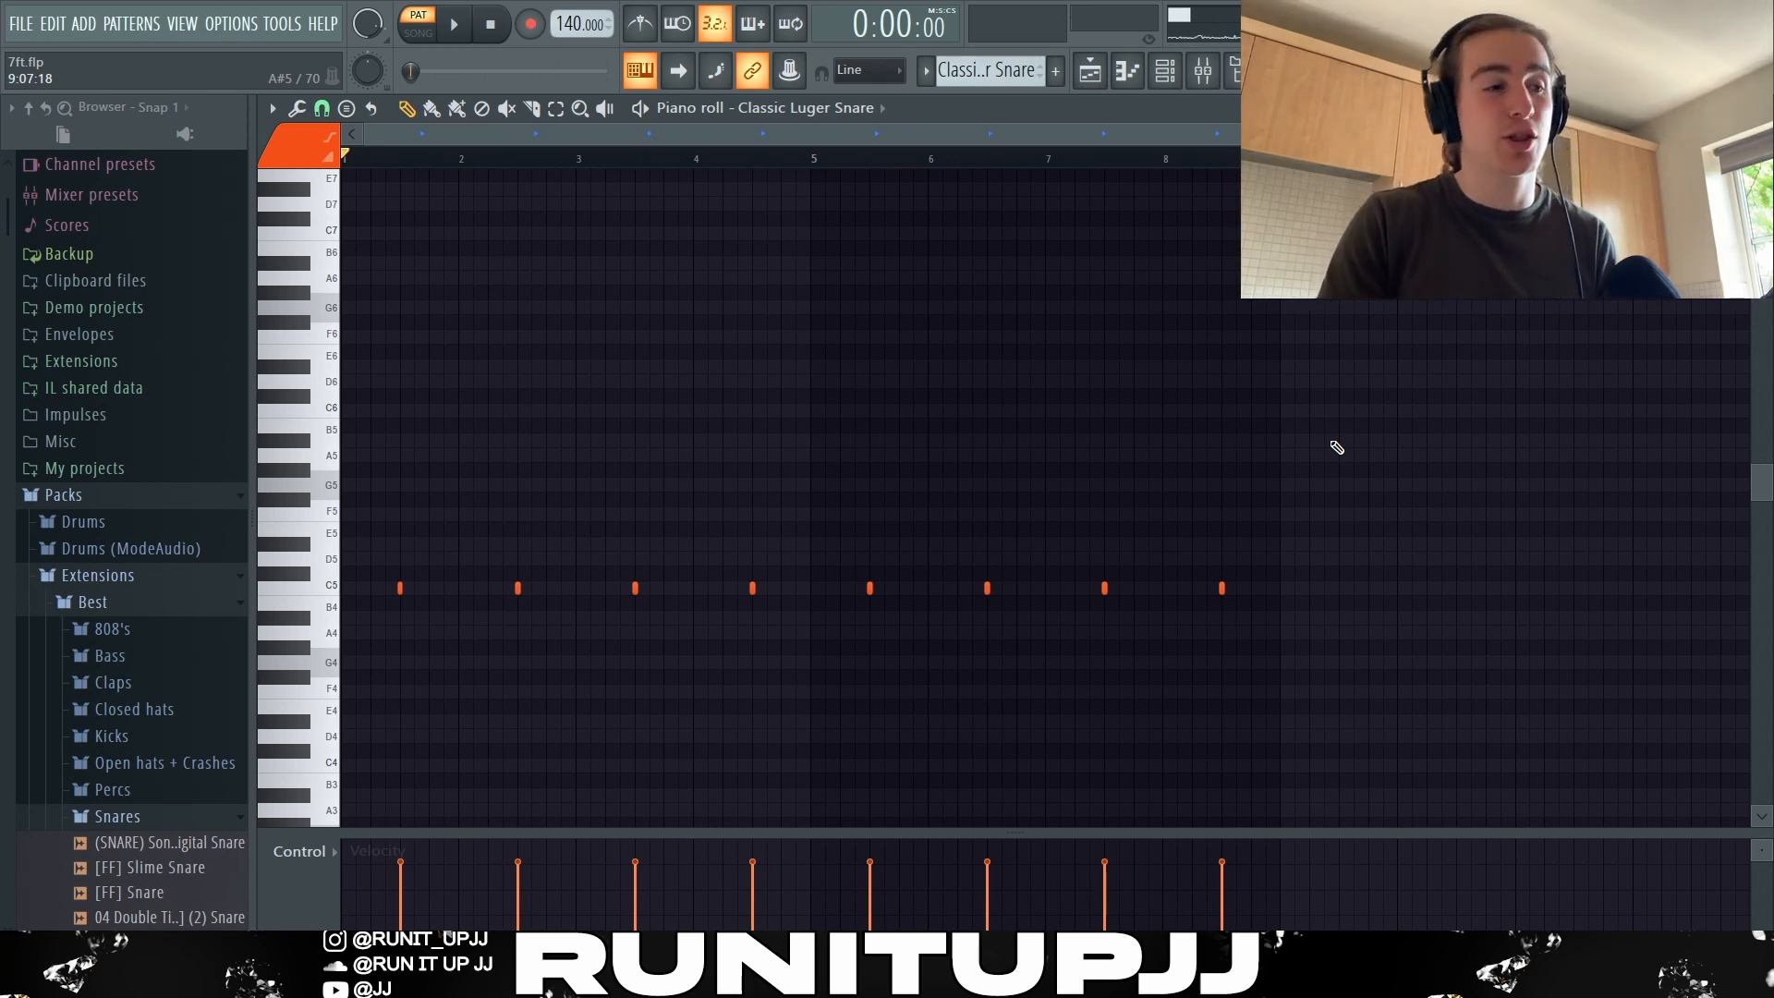
- Play back the Classic Luger Snare pattern and stop it
key("space")
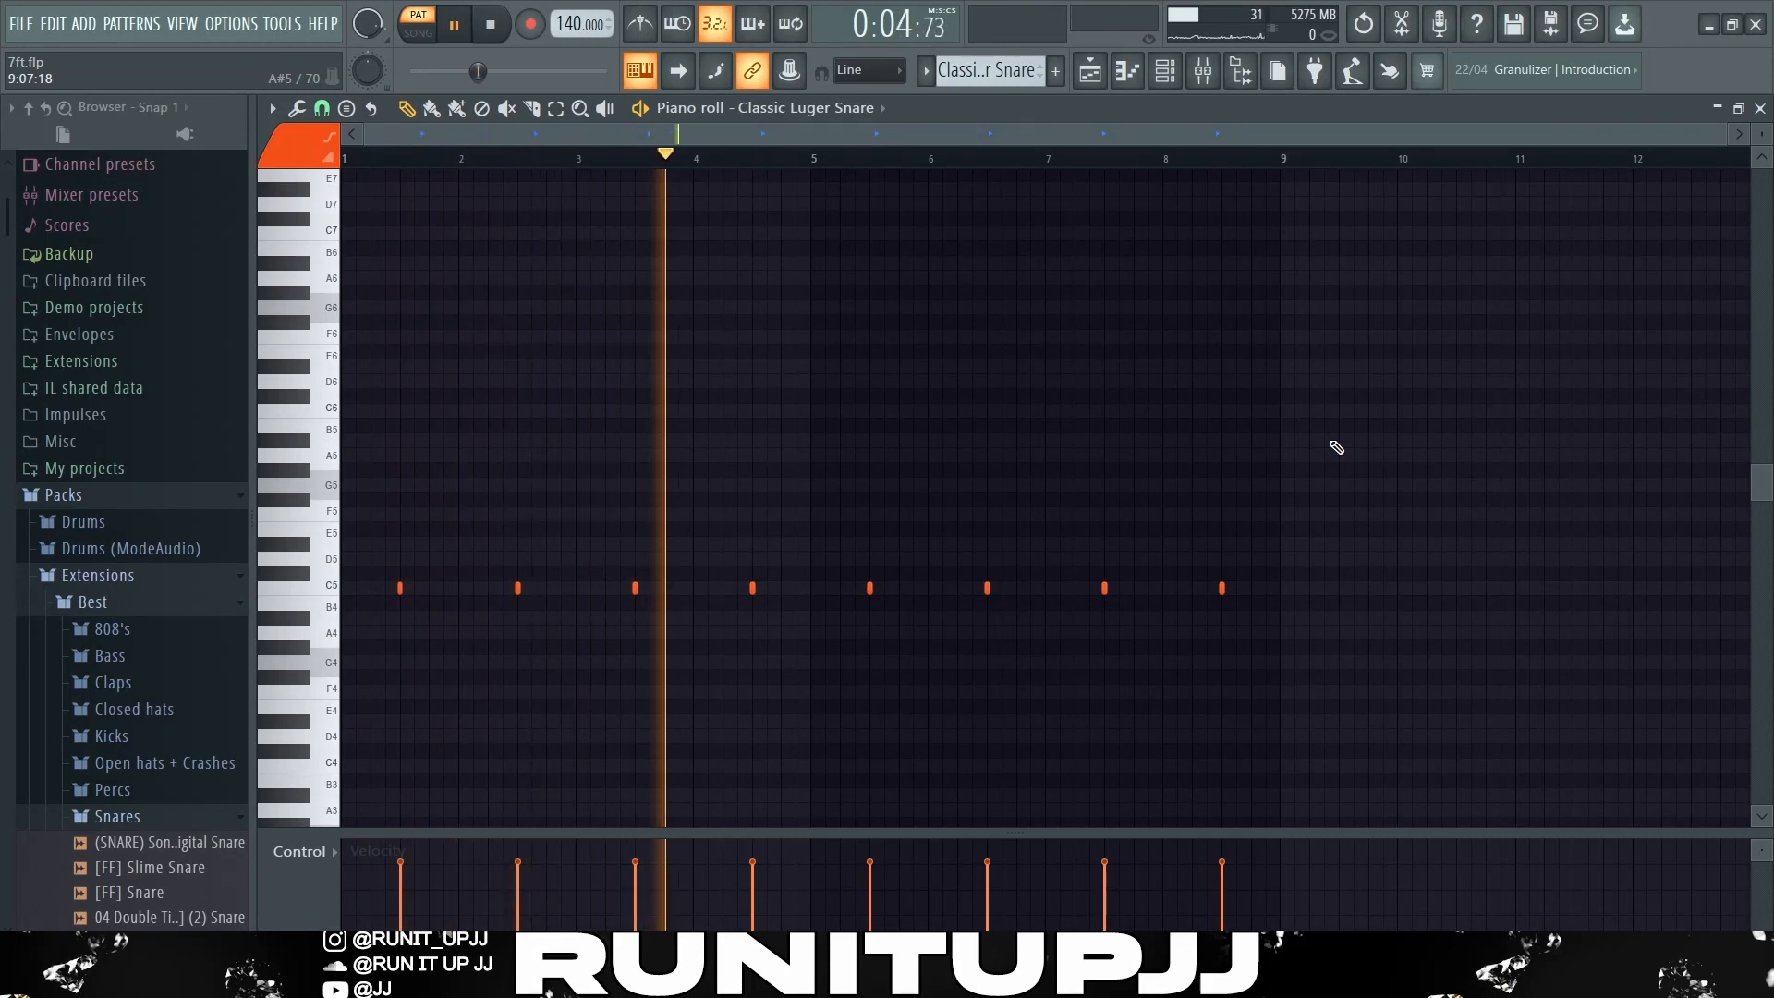
key("space")
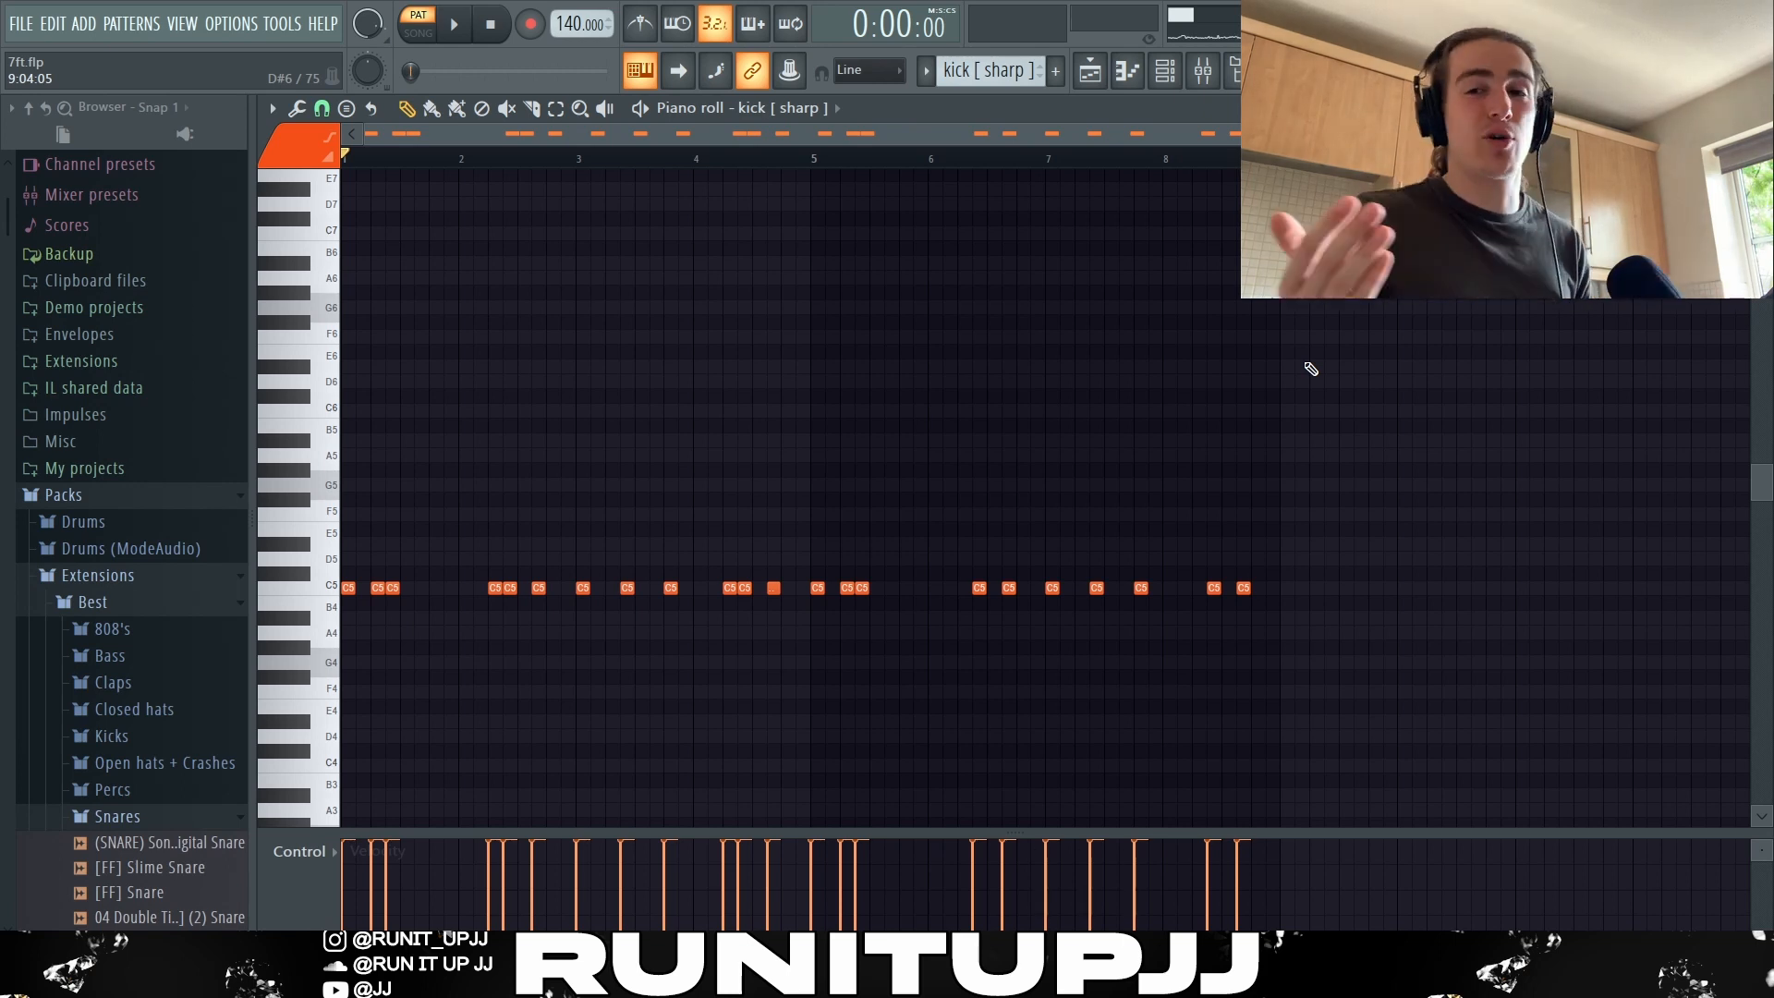
- Lower the velocity of all the kick [ sharp ] notes, raise it back to maximum and deselect the notes
key("ctrl+a")
scroll(1263, 368, "down", 4)
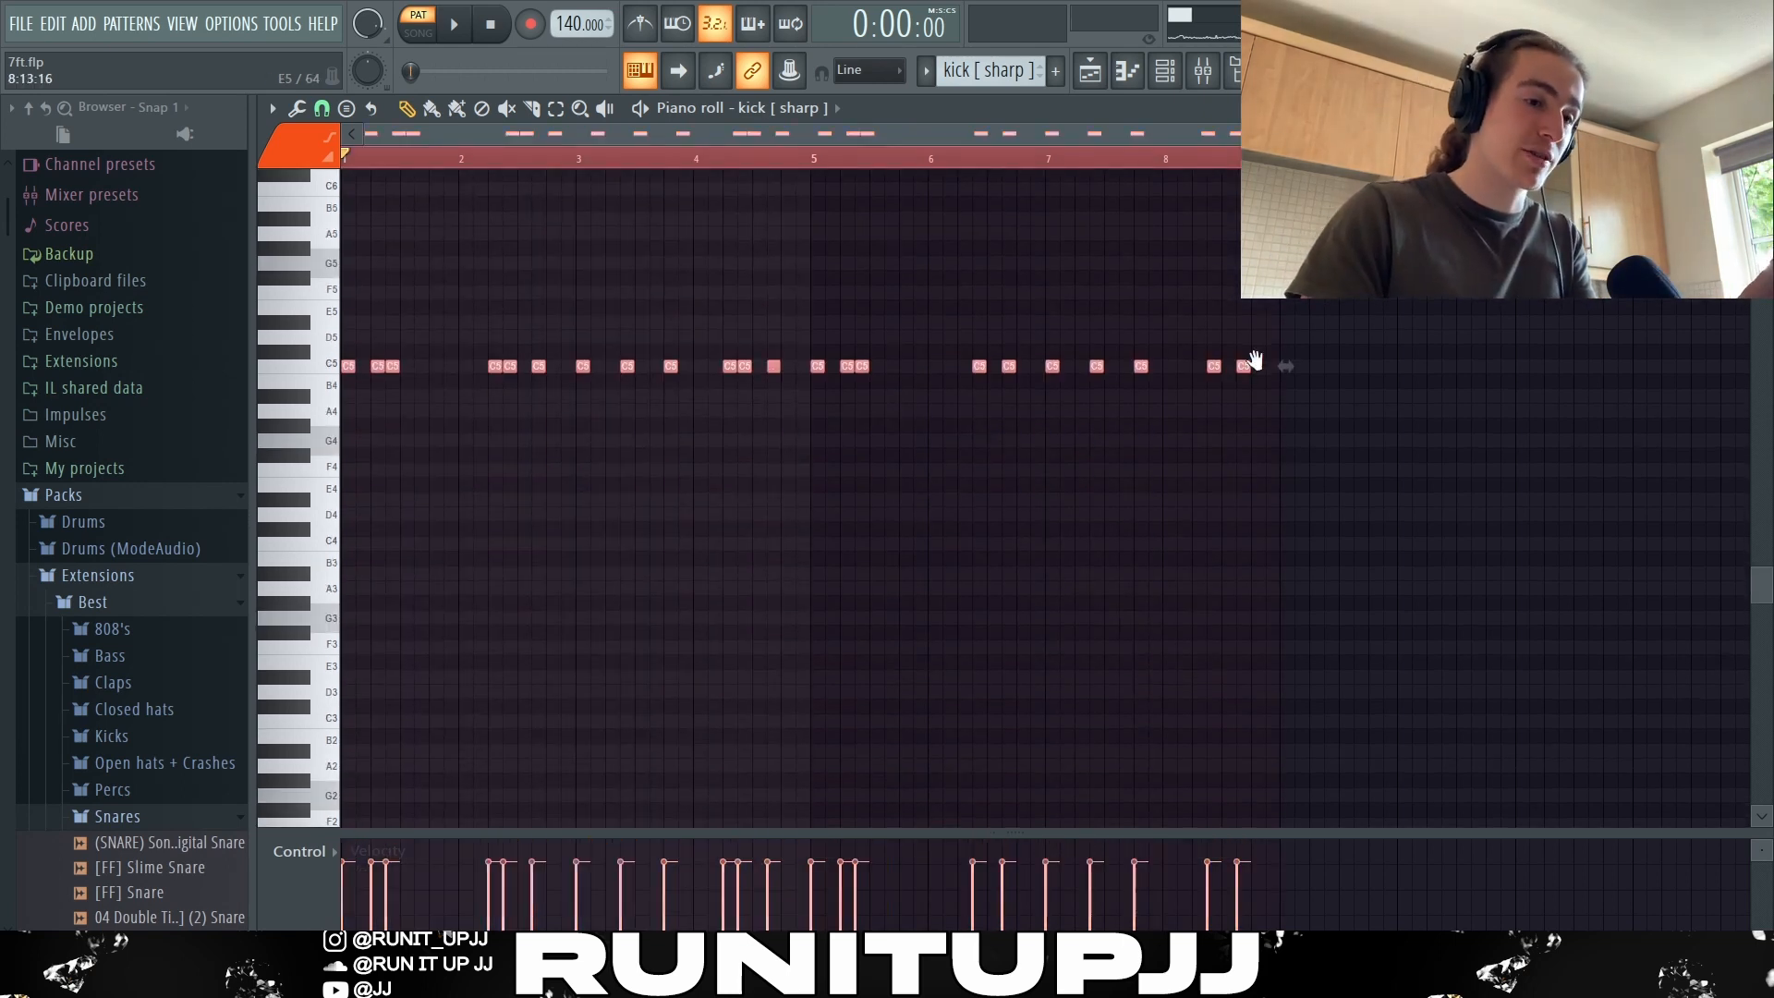
key("ctrl+d")
scroll(1334, 419, "up", 4)
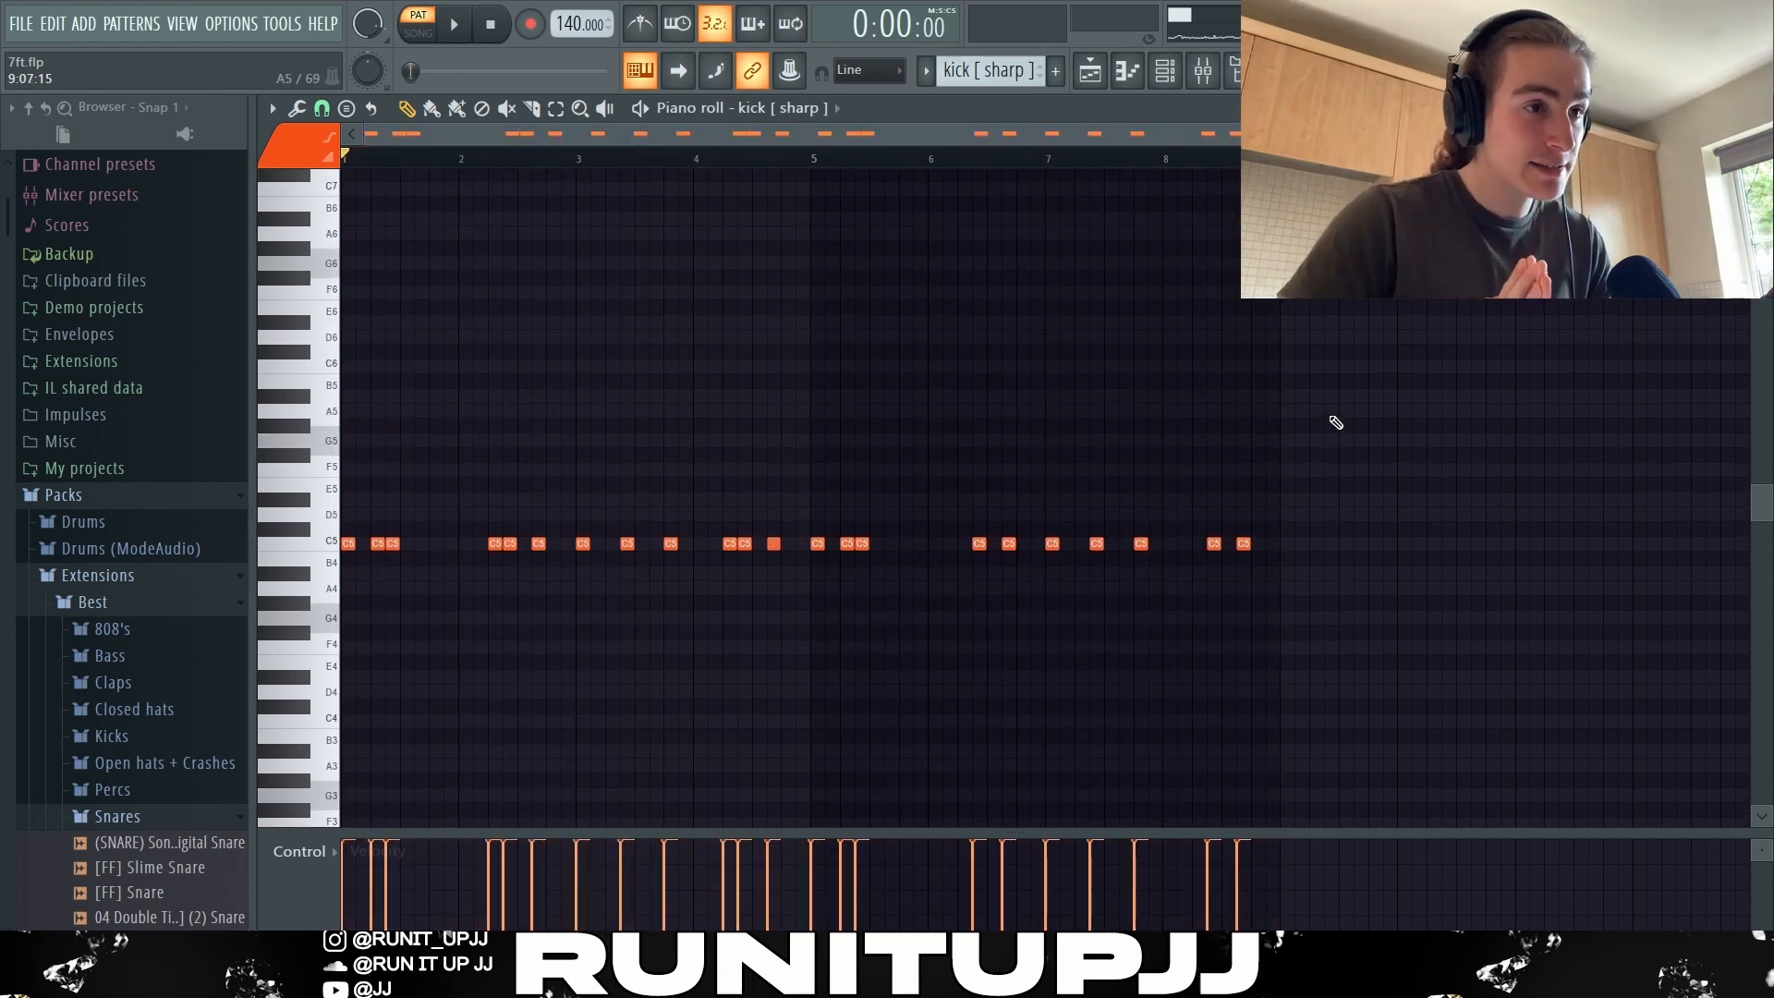
- Play back the kick [ sharp ] pattern, followed by the Cymbal 5 pattern
key("space")
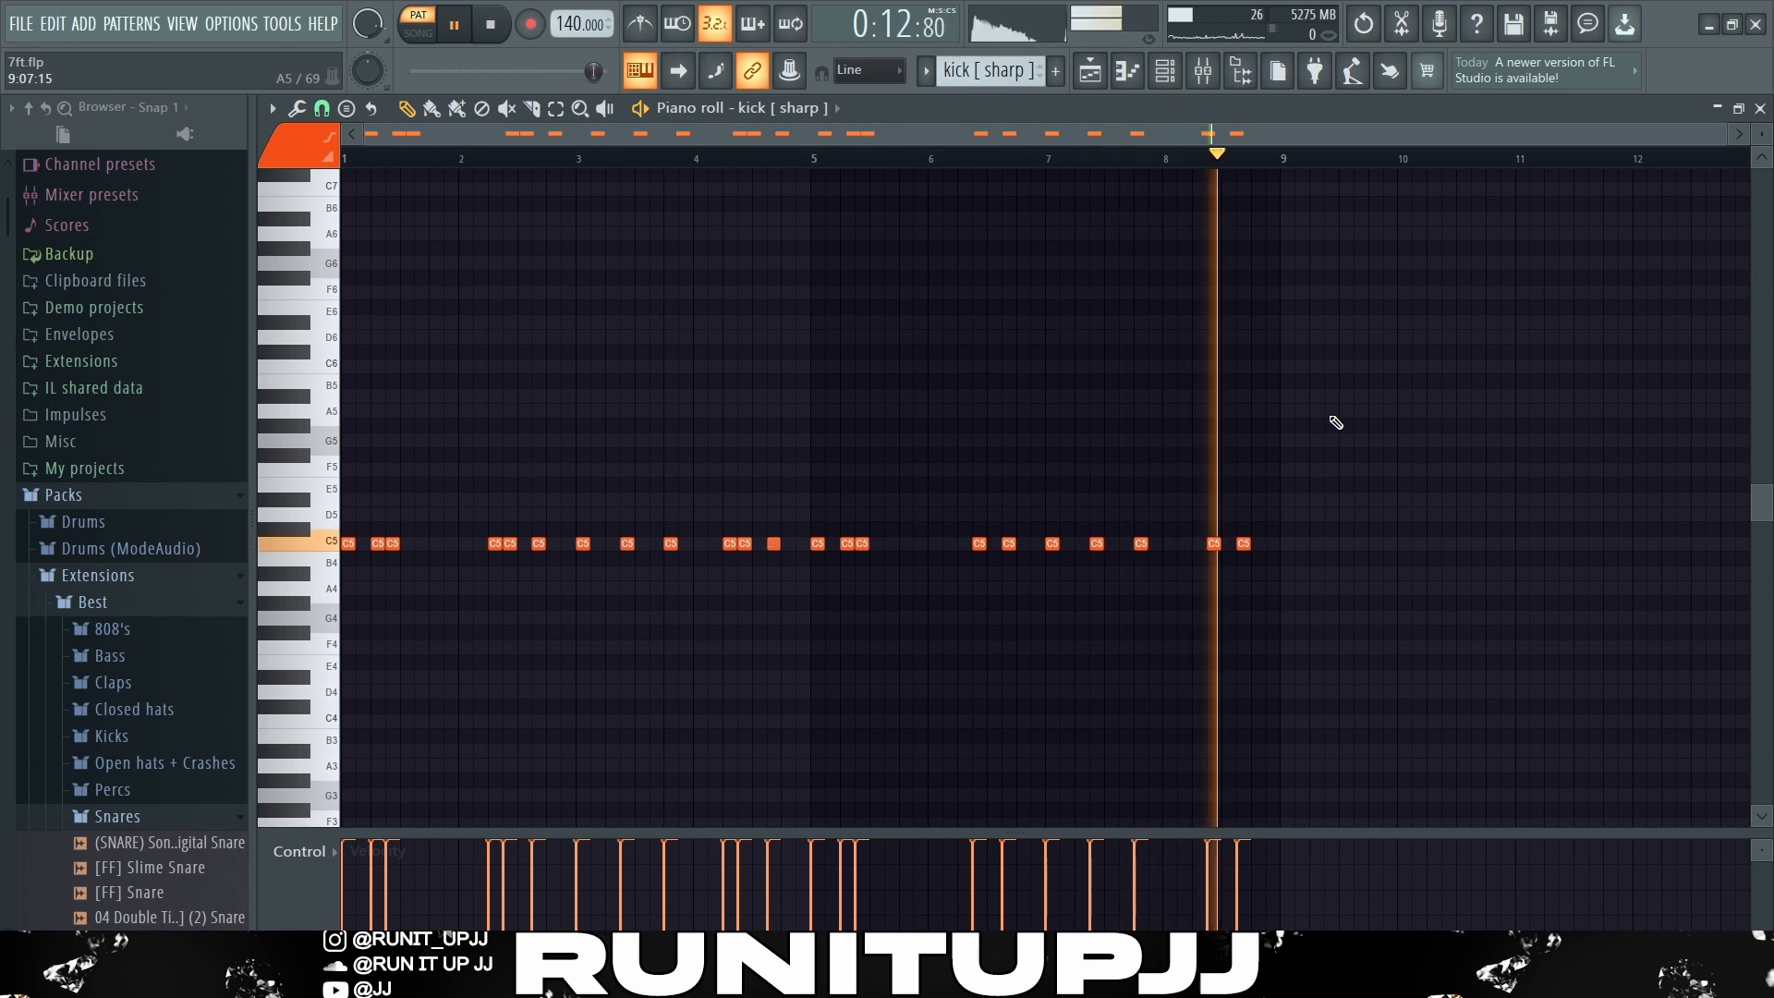
key("space")
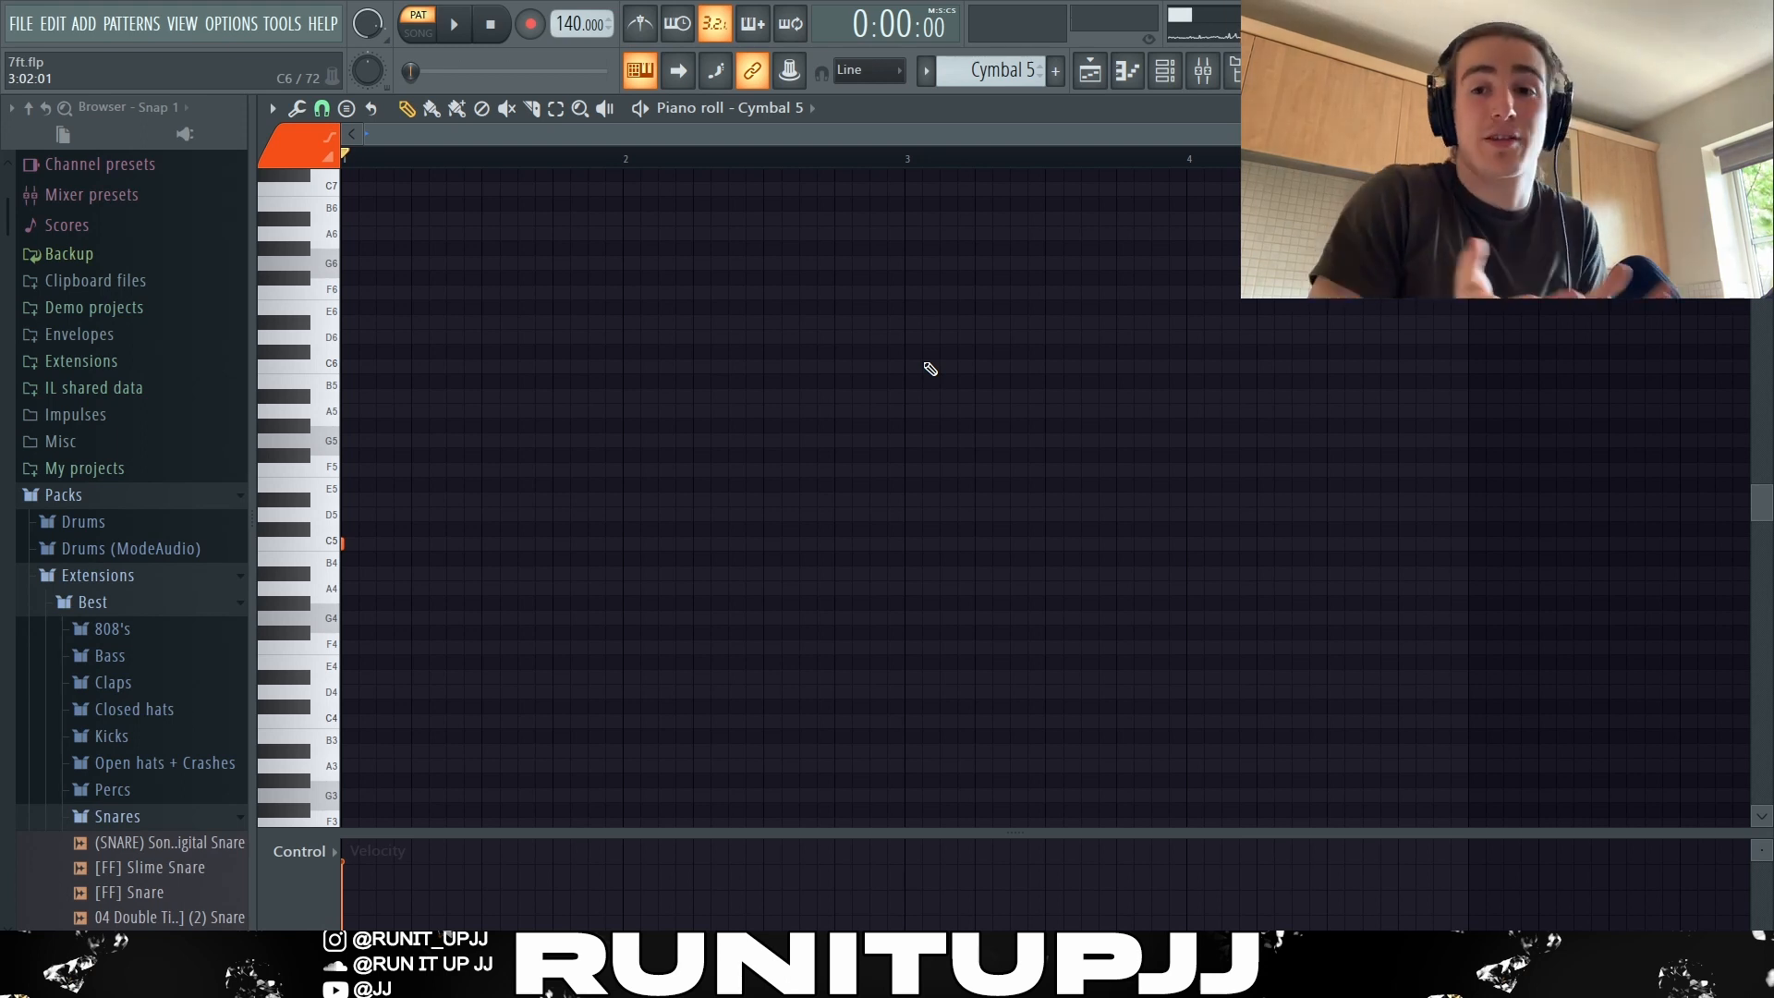
key("space")
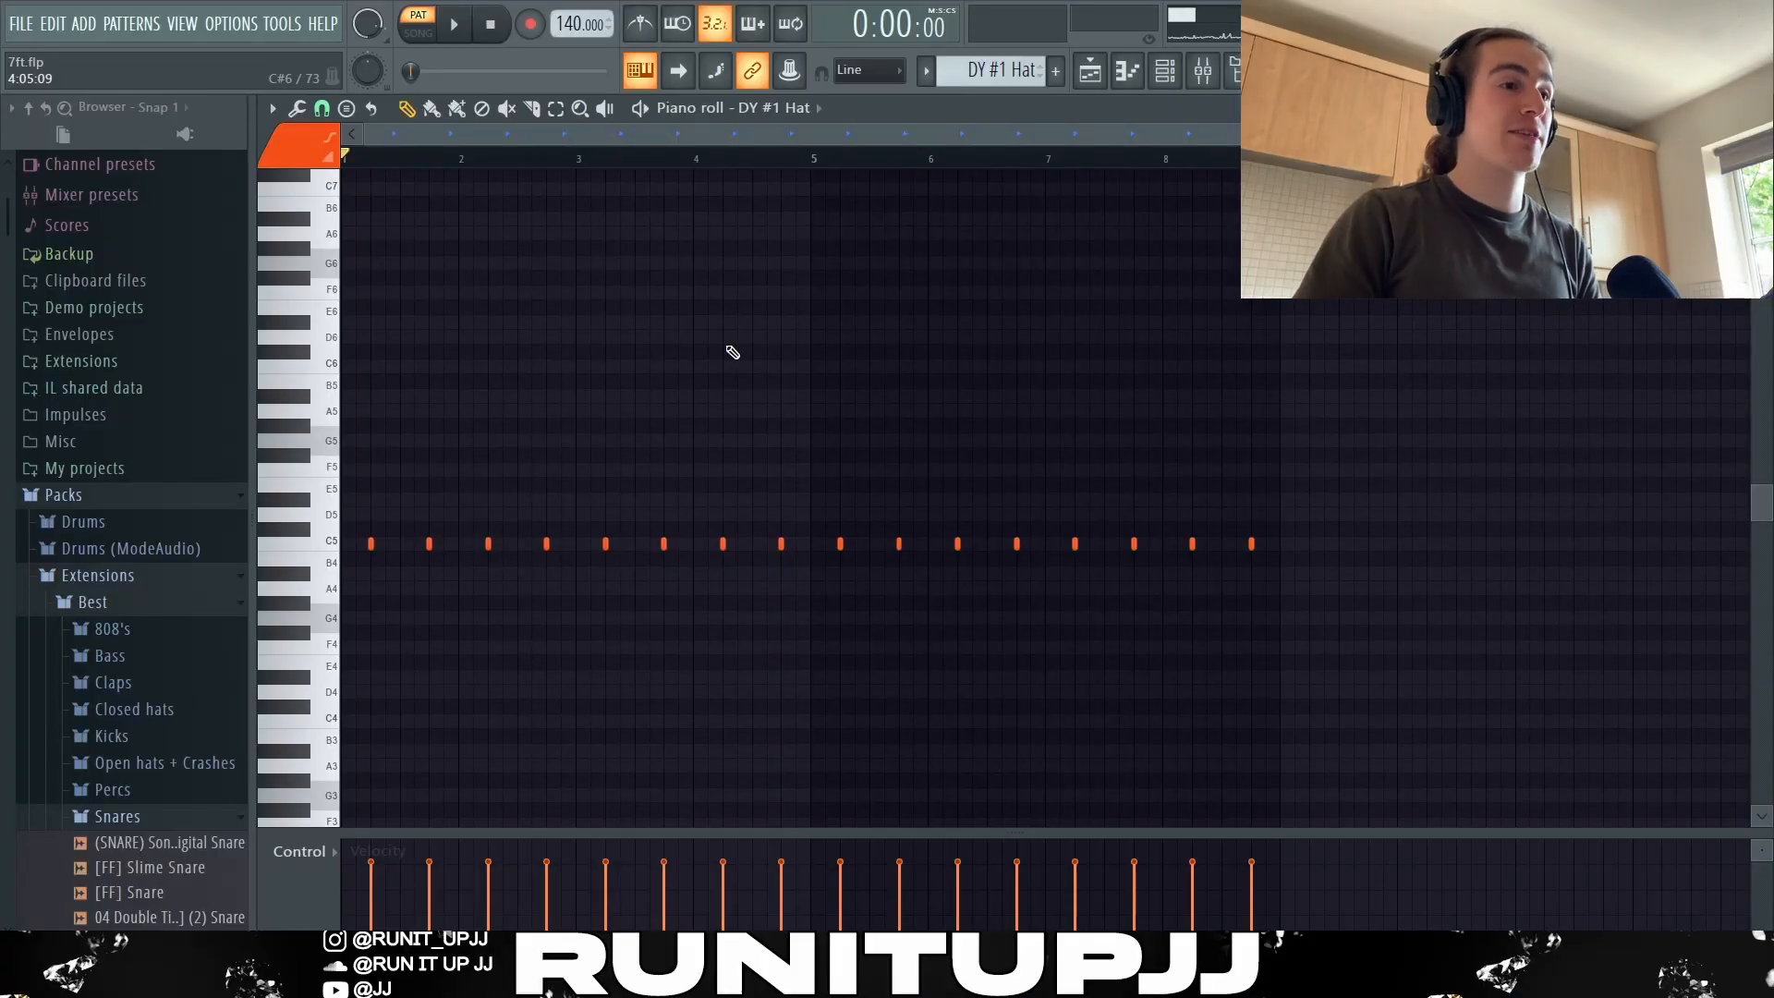
- Examine the evenly spaced DY #1 Hat notes in the piano roll and play back the pattern
scroll(432, 166, "up", 2)
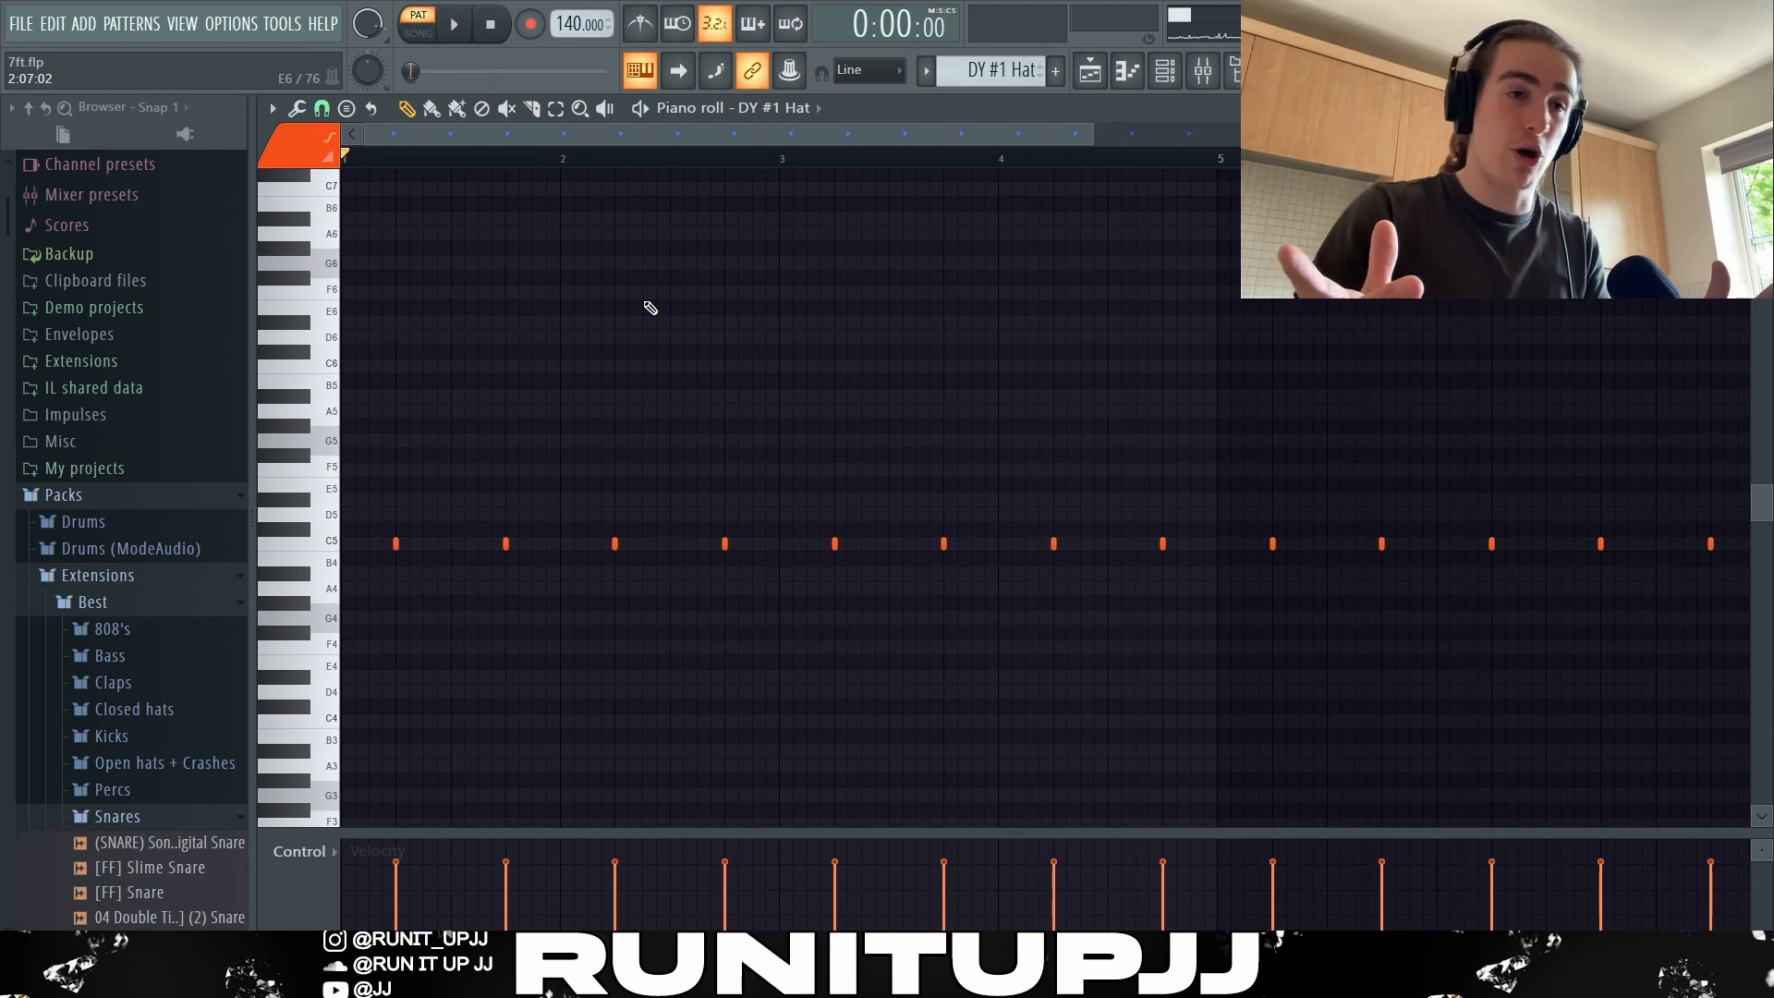
key("space")
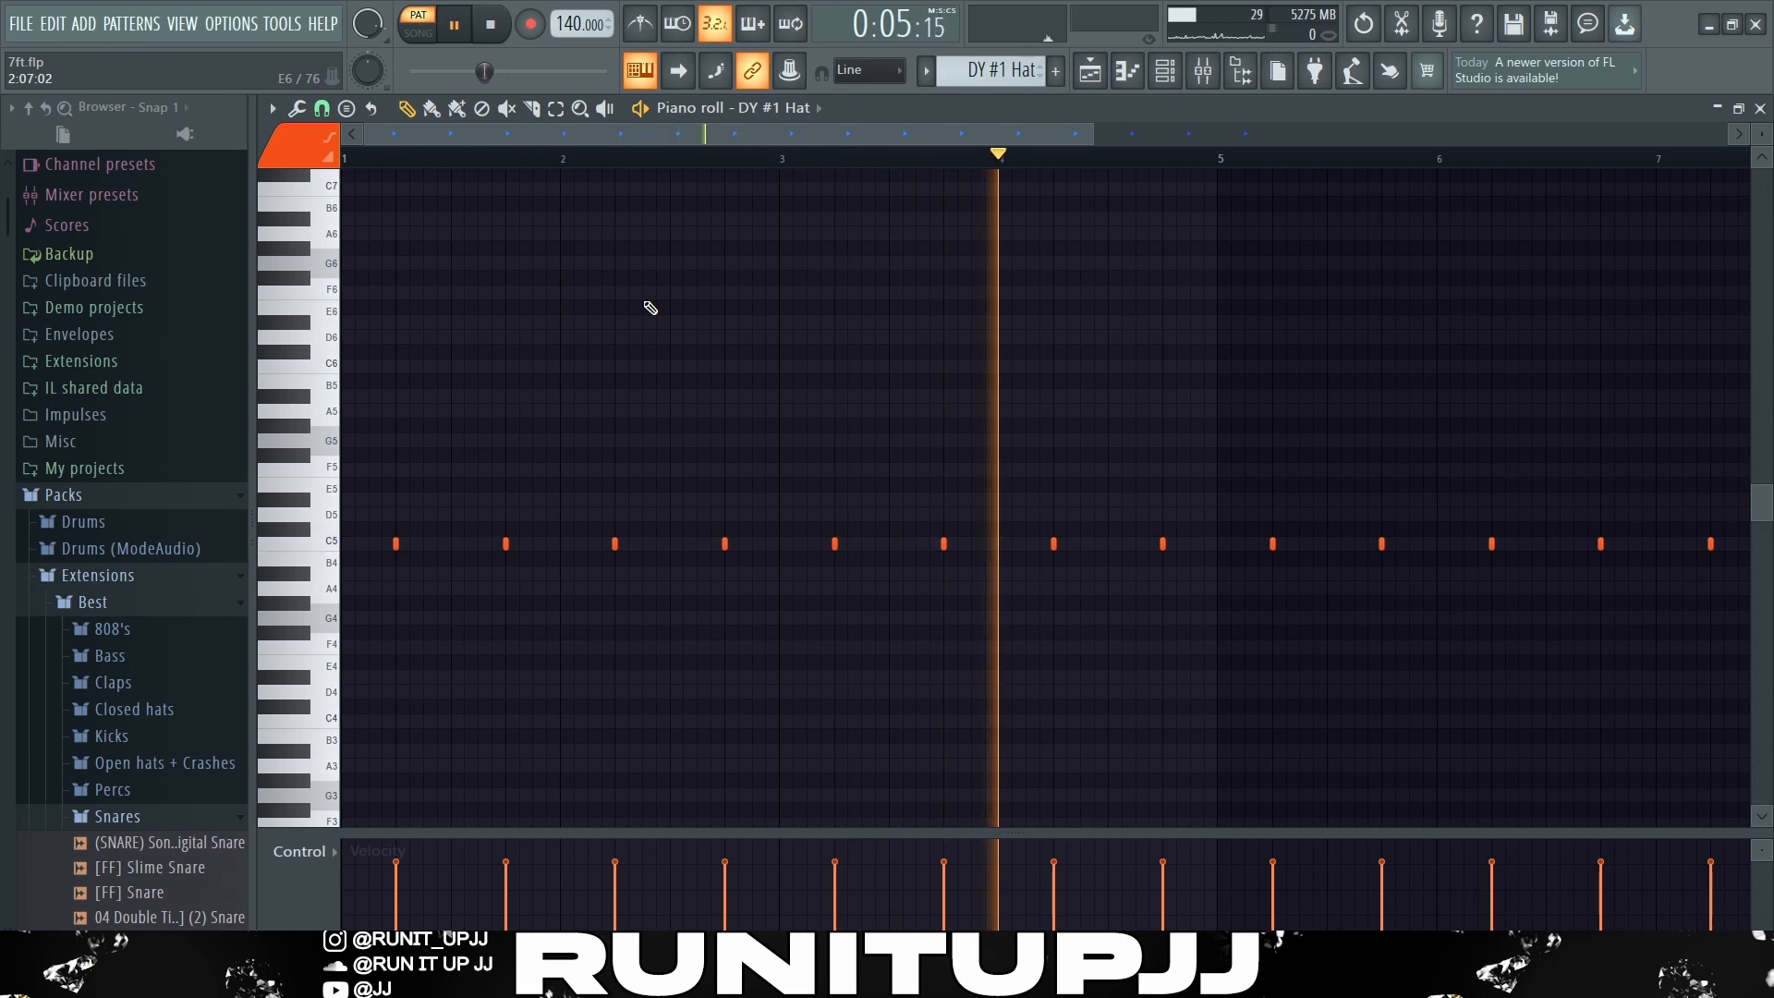
key("space")
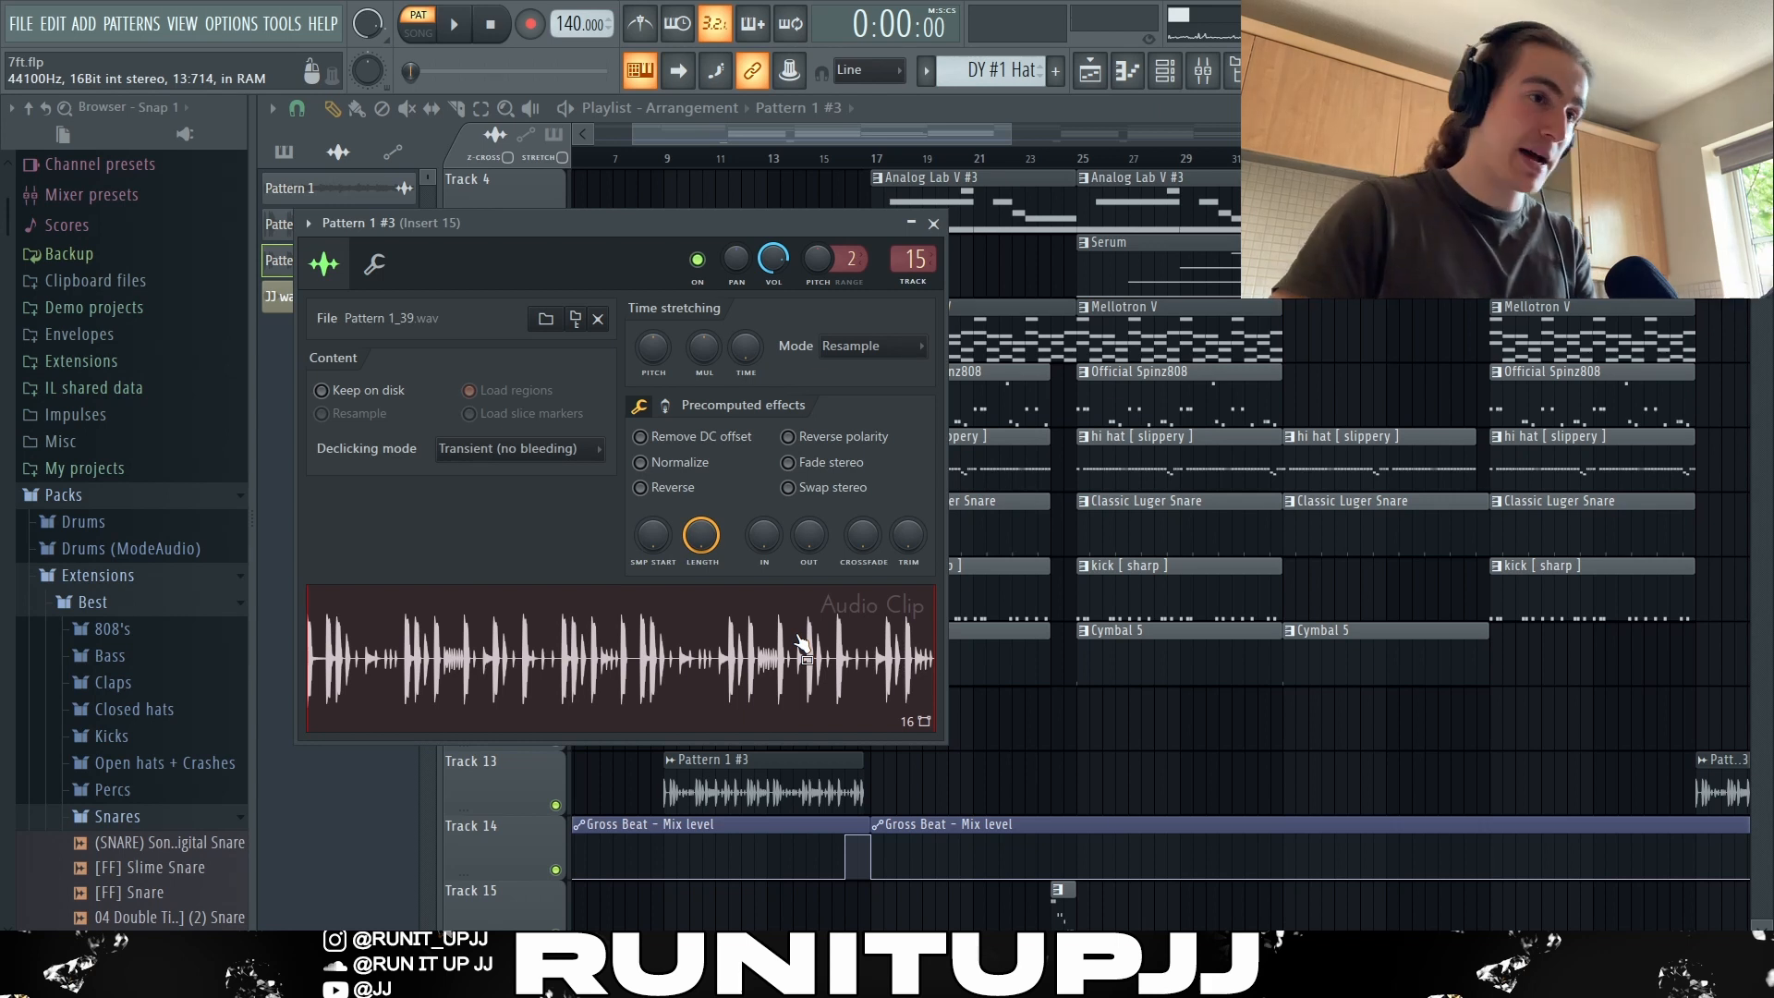
- Close the Pattern 1 #3 audio clip settings and solo playlist Track 10, with Tracks 9 and 8 enabled alongside it
left_click(933, 224)
right_click(556, 612)
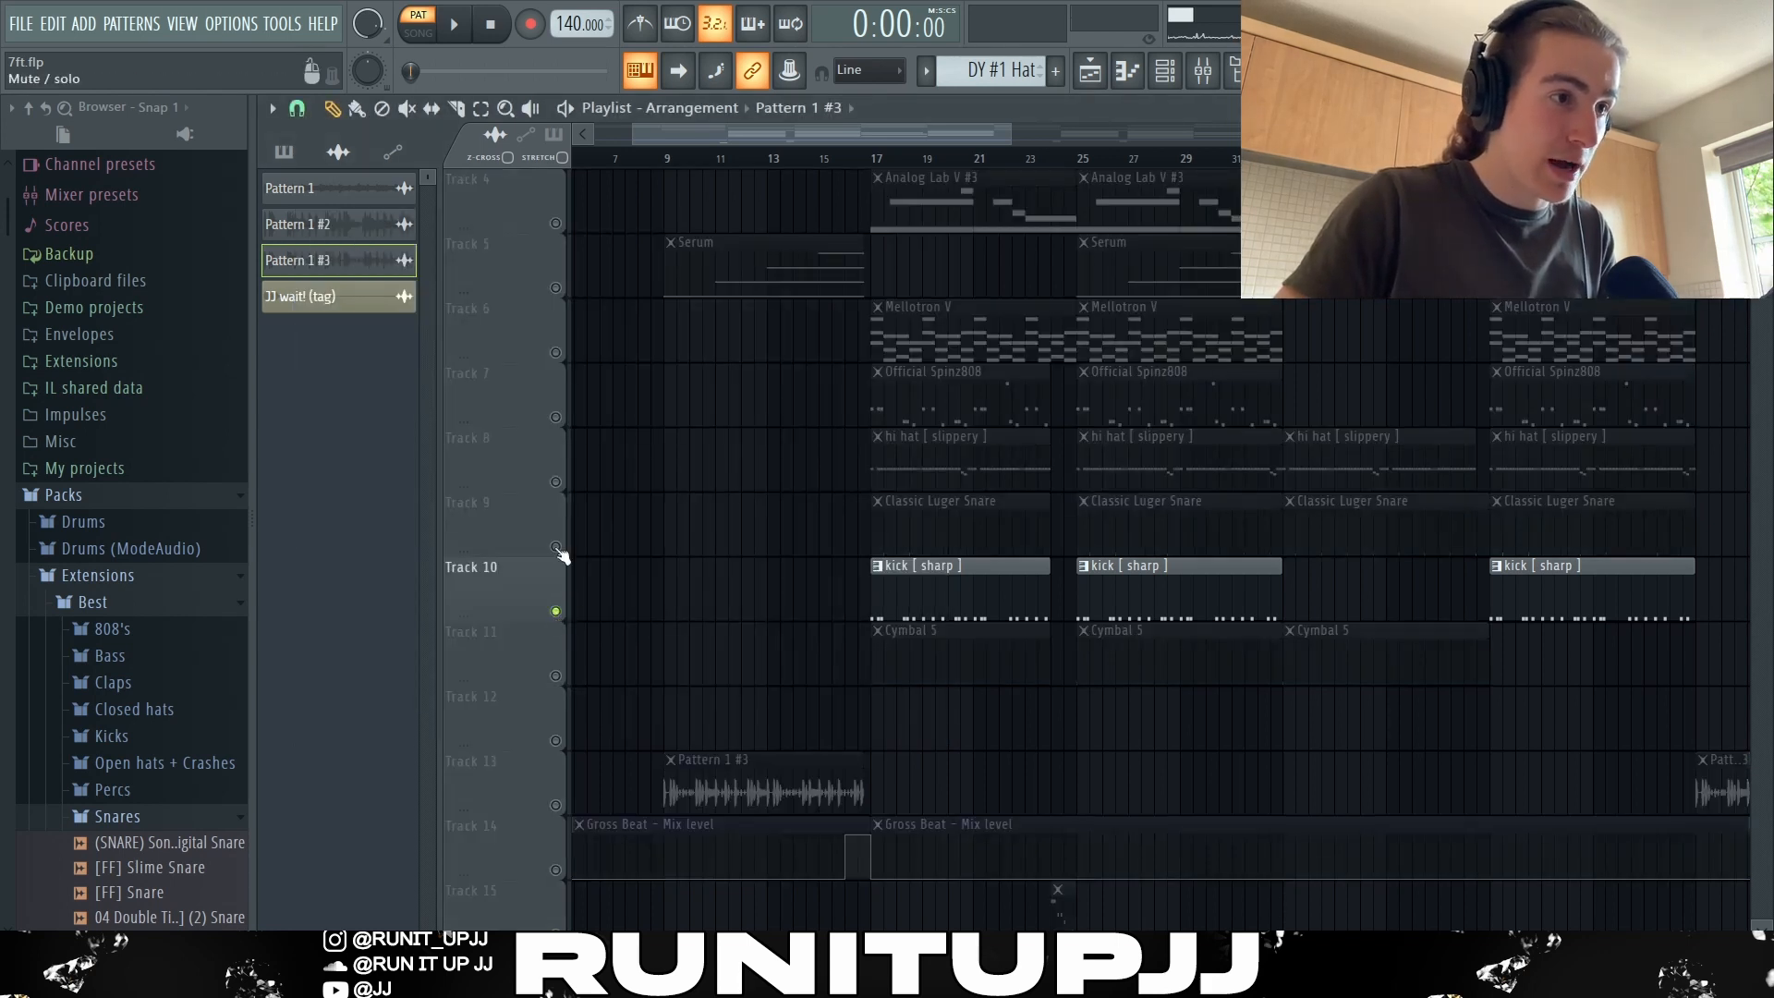
left_click_drag(556, 547, 556, 482)
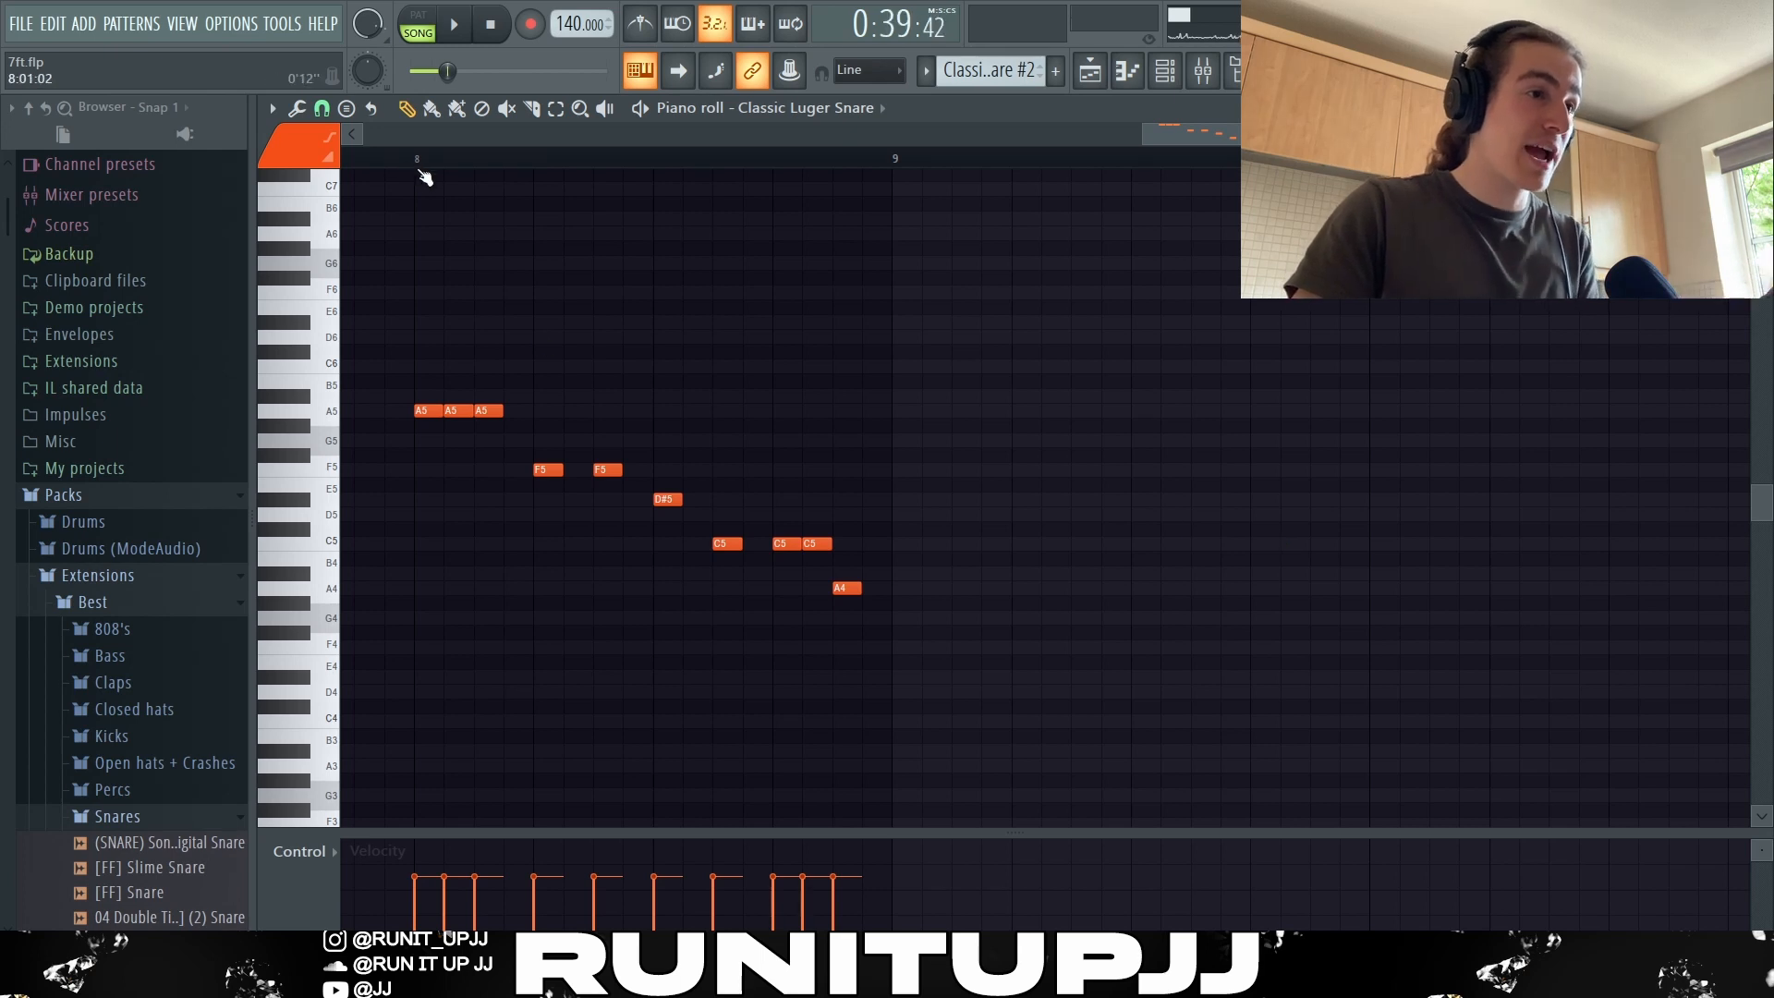
- Select and examine the descending Classic Luger Snare #2 notes in bar 8 of the piano roll
left_click_drag(409, 329, 1007, 731)
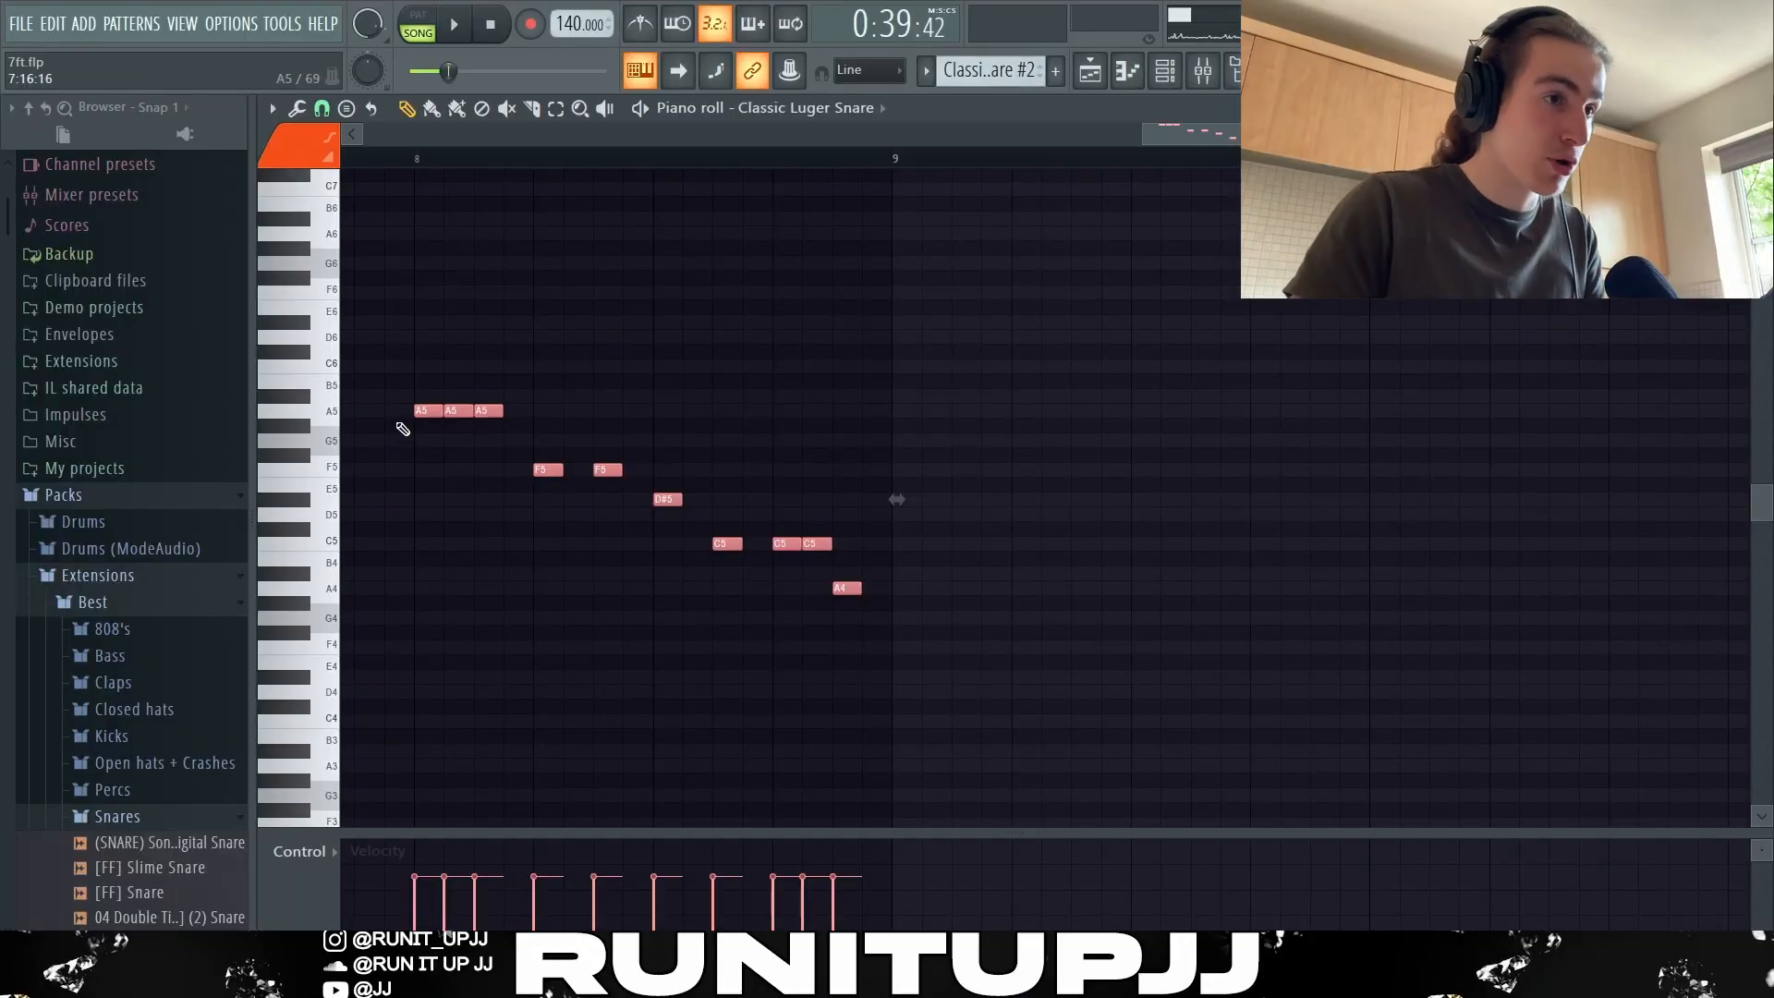
scroll(401, 430, "down", 2)
scroll(376, 470, "up", 2)
left_click_drag(432, 370, 1002, 736)
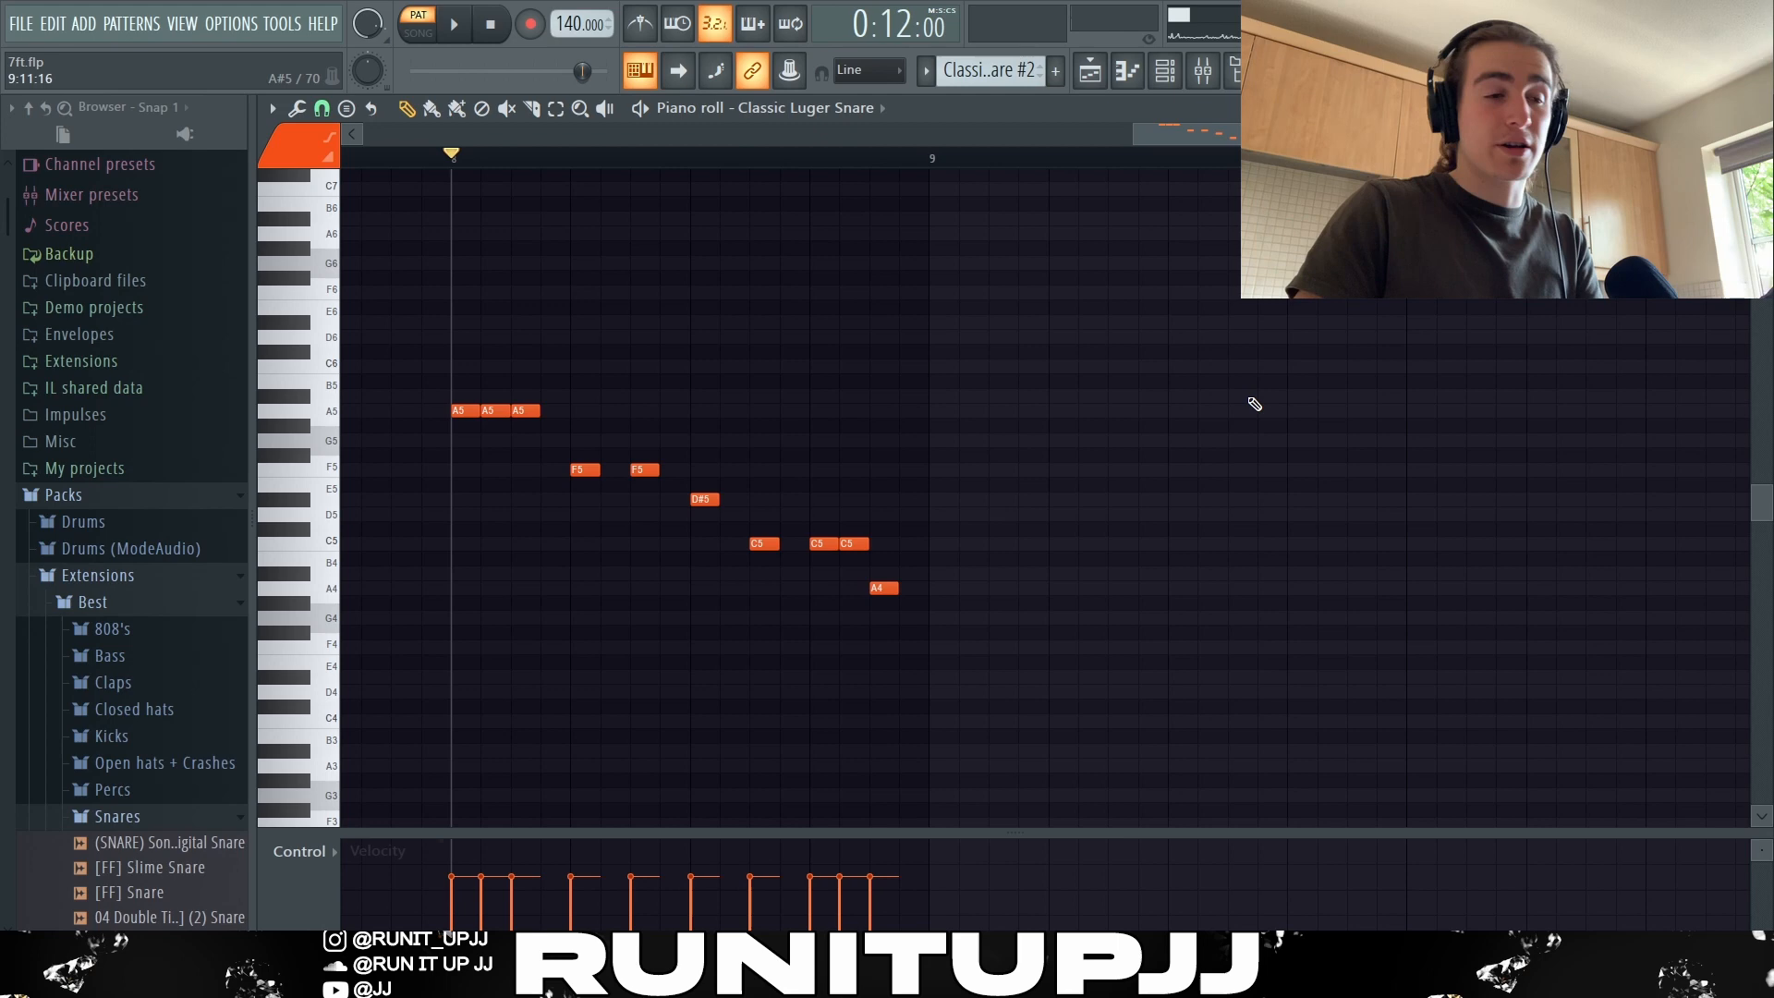
- Play back the Classic Luger Snare #2 notes, and listen to the drum tracks in the playlist arrangement
key("space")
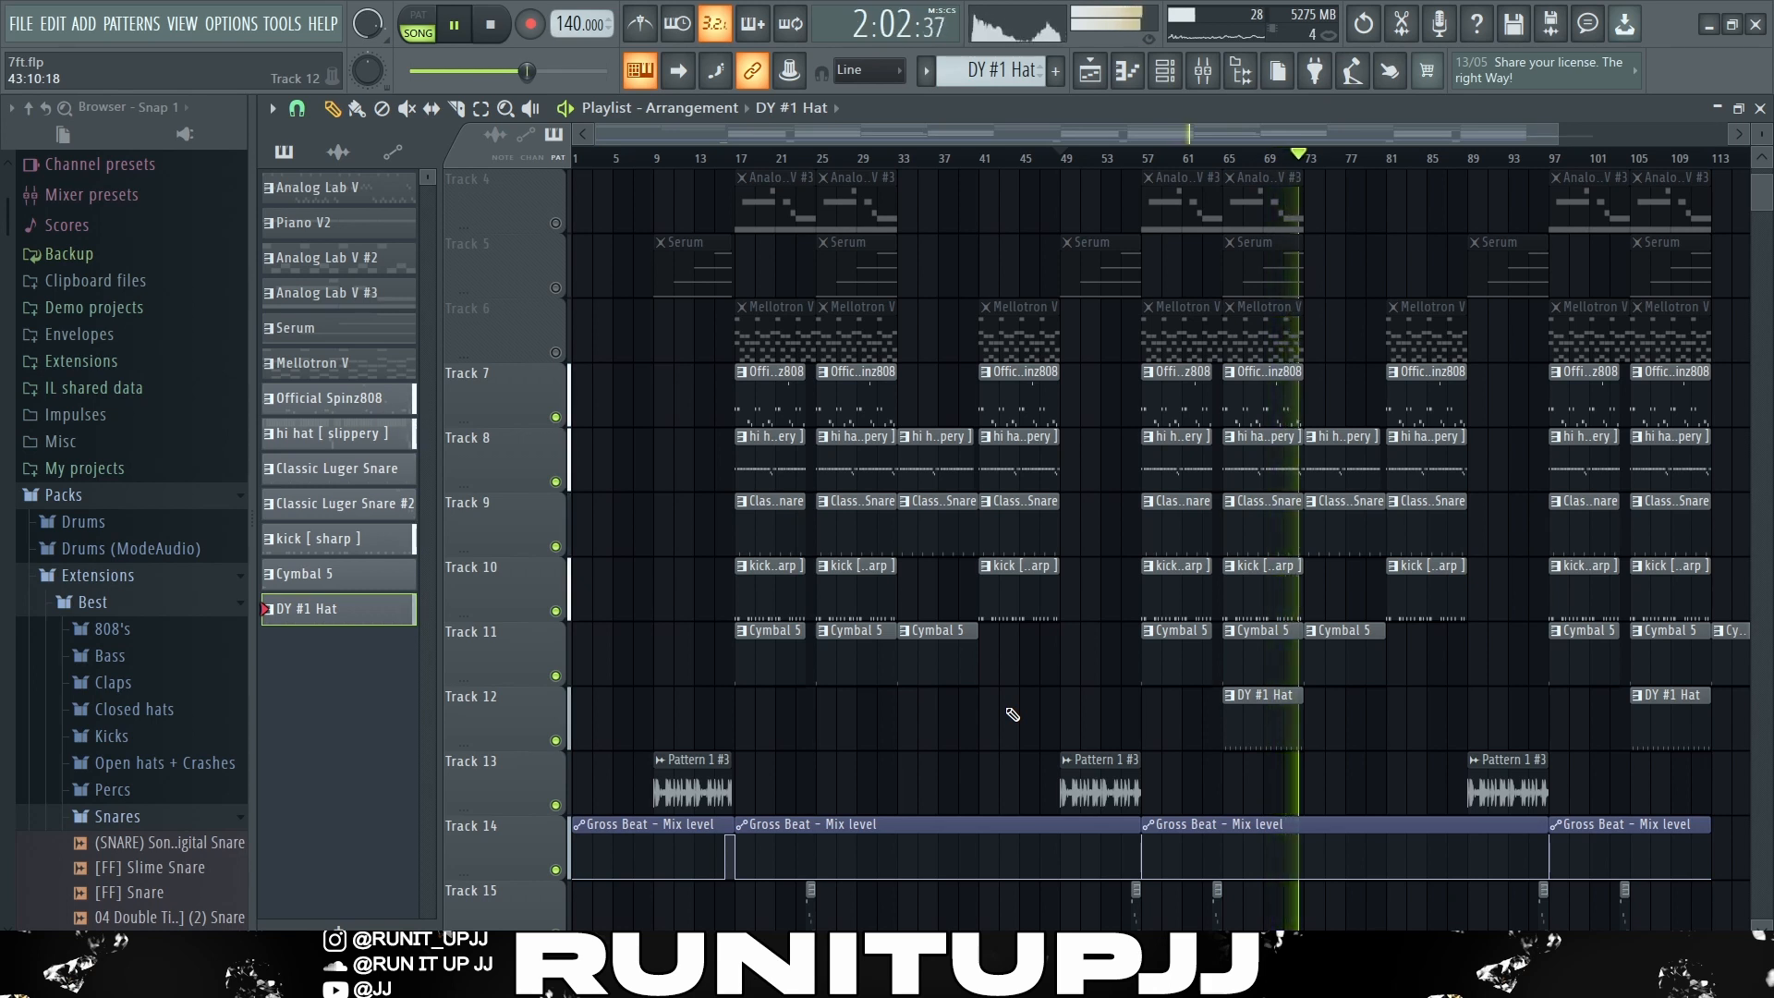
key("space")
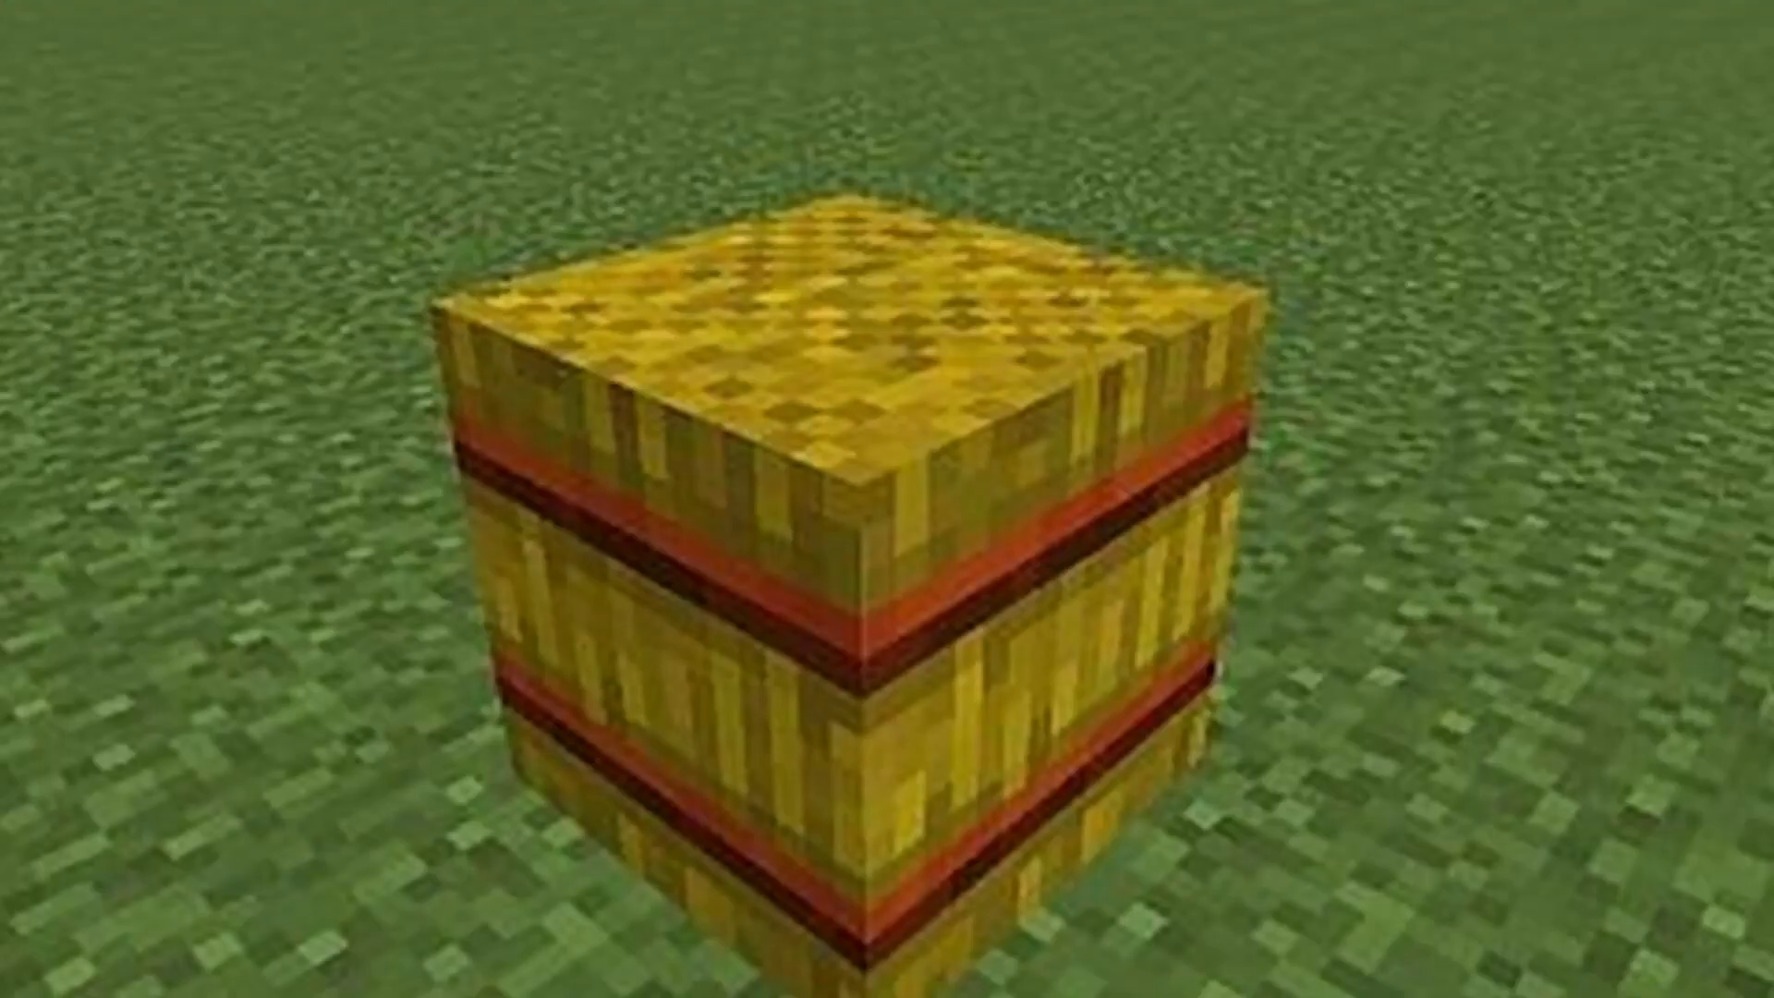